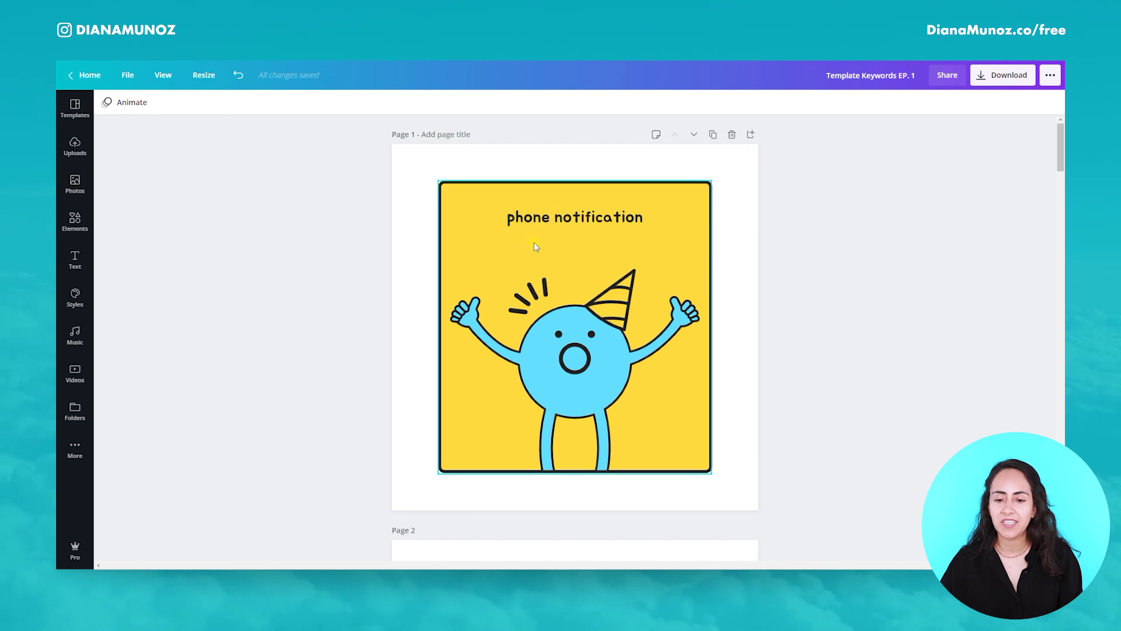
Copy the 'phone notification' keyword text from page 1 of the design.
{"action": "double_click", "coordinate": [544, 222]}
{"action": "left_click_drag", "start_coordinate": [507, 220], "coordinate": [665, 224]}
{"action": "key", "text": "ctrl+c"}
{"action": "left_click", "coordinate": [808, 297]}
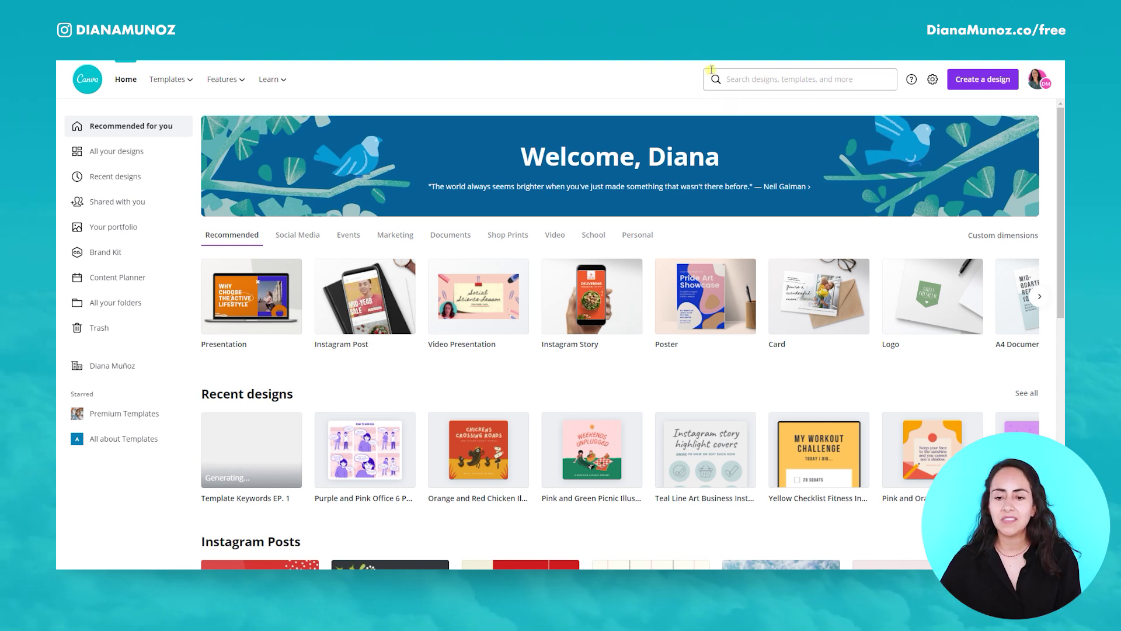
Search Canva templates for 'phone notification'.
{"action": "left_click", "coordinate": [773, 78]}
{"action": "type", "text": "phone notification"}
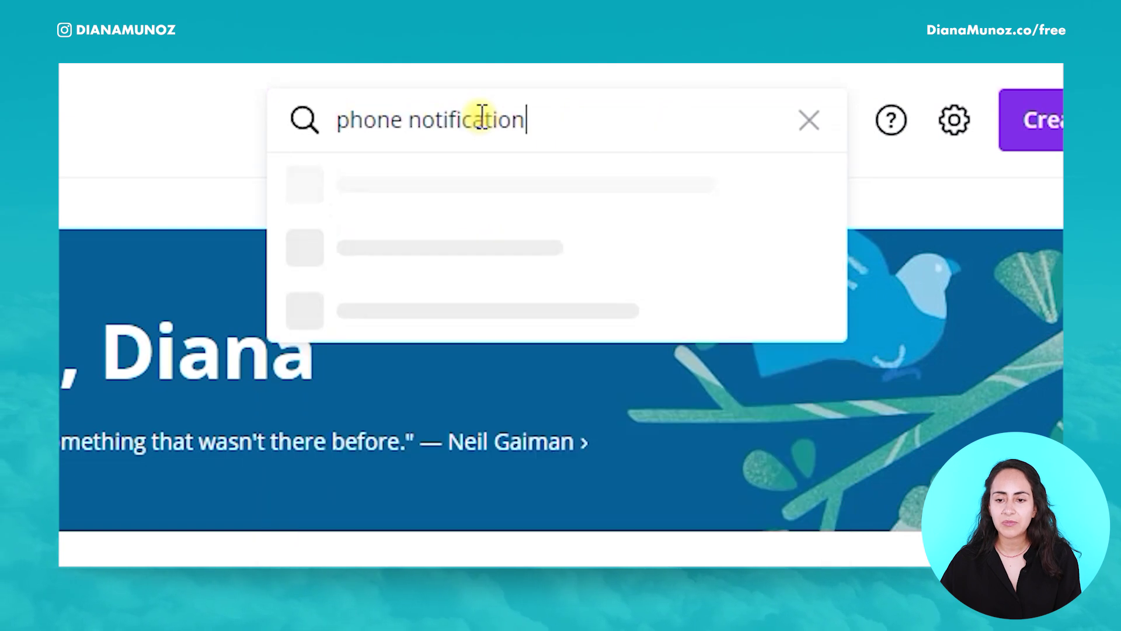
{"action": "key", "text": "Return"}
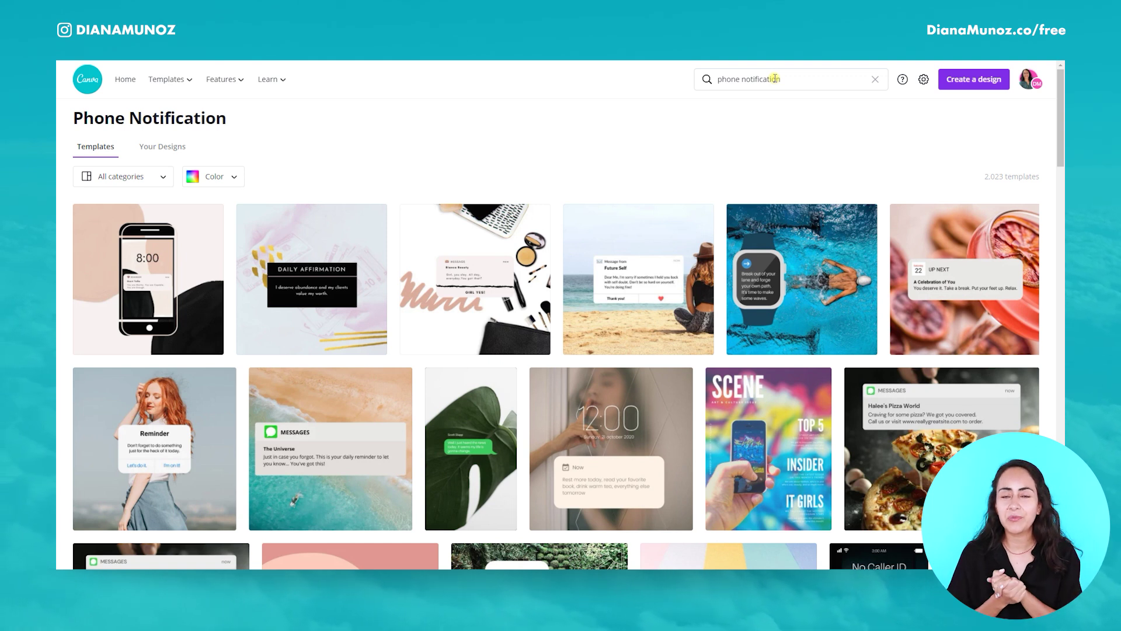
{"action": "mouse_move", "coordinate": [1062, 122]}
{"action": "left_mouse_down"}
{"action": "mouse_move", "coordinate": [1062, 215]}
{"action": "mouse_move", "coordinate": [1063, 112]}
{"action": "left_mouse_up"}
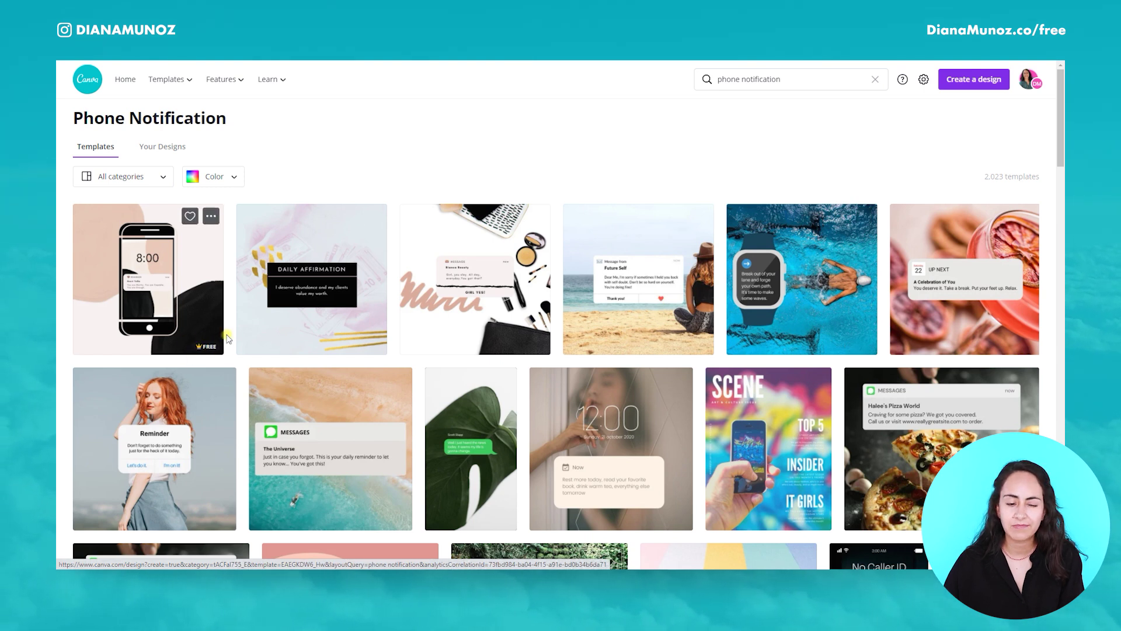
{"action": "mouse_move", "coordinate": [207, 350]}
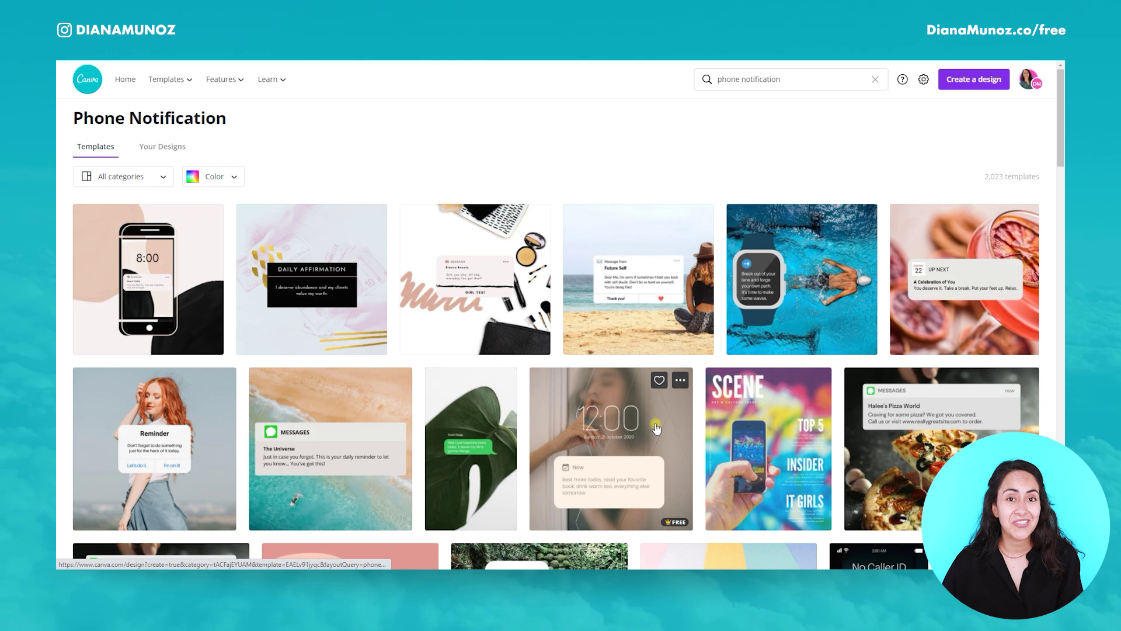
{"action": "scroll", "coordinate": [656, 428], "scroll_direction": "down", "scroll_amount": 5}
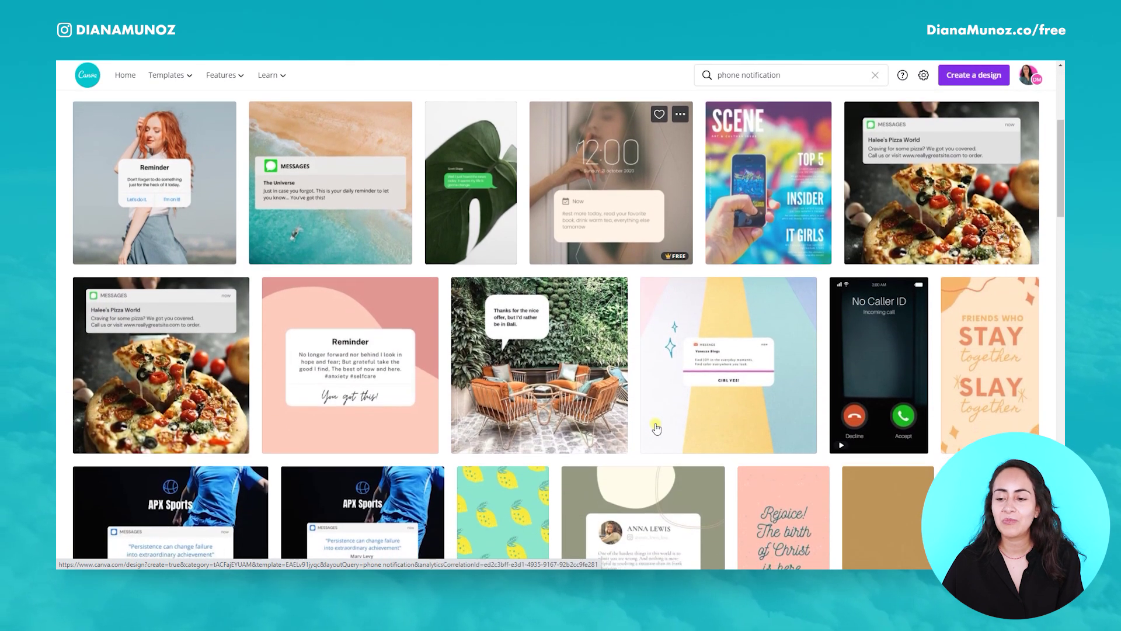
{"action": "scroll", "coordinate": [657, 428], "scroll_direction": "down", "scroll_amount": 3}
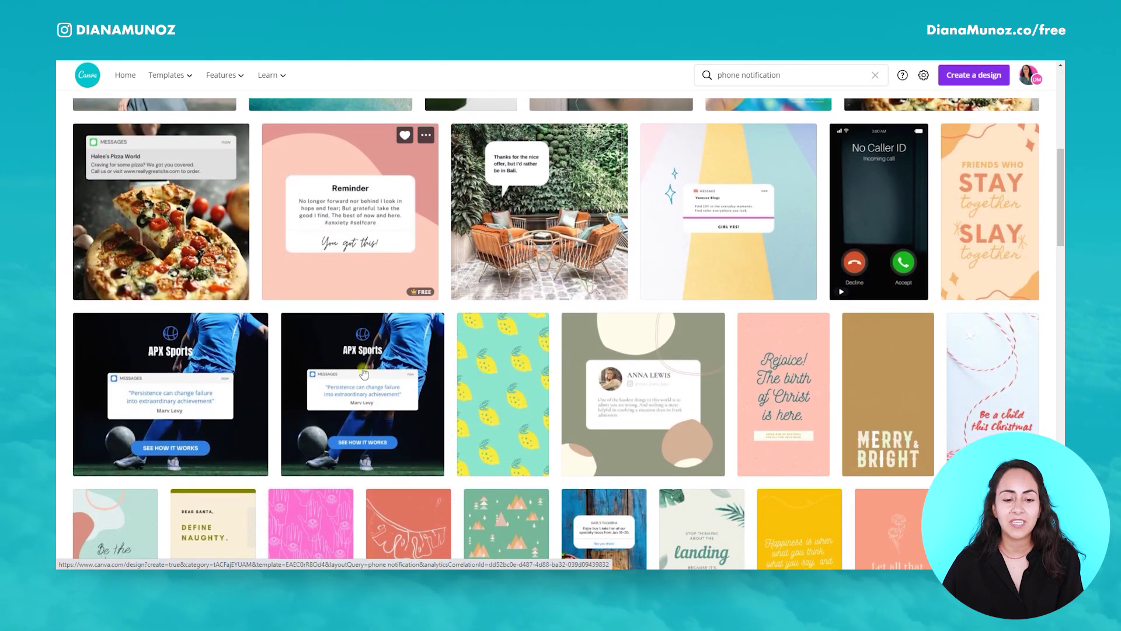
{"action": "scroll", "coordinate": [194, 433], "scroll_direction": "up", "scroll_amount": 6}
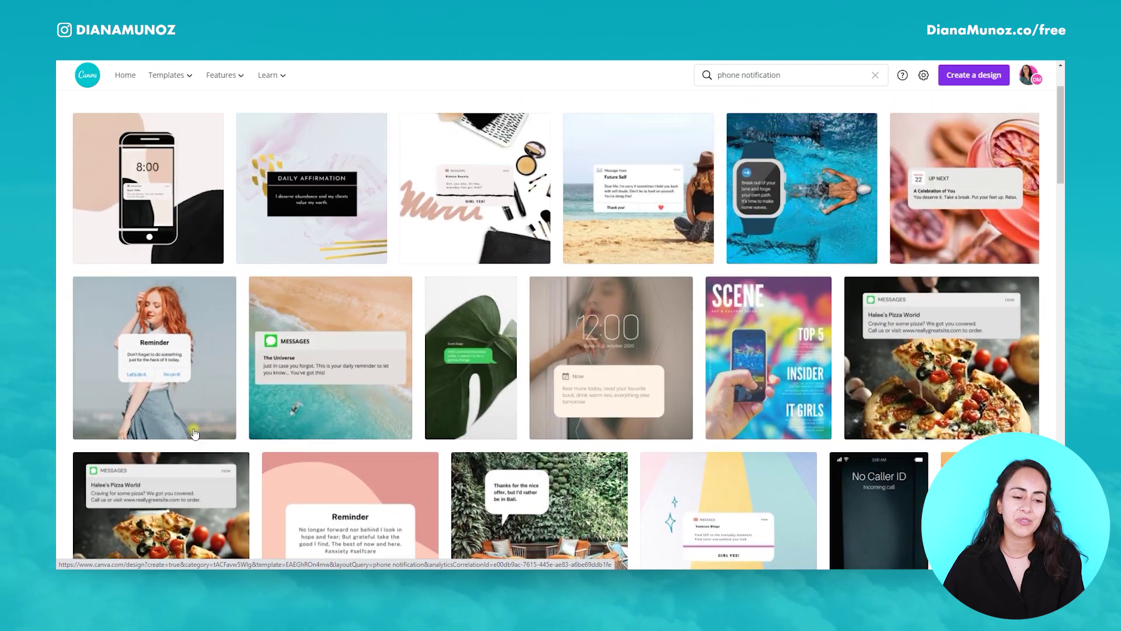
{"action": "scroll", "coordinate": [194, 434], "scroll_direction": "up", "scroll_amount": 2}
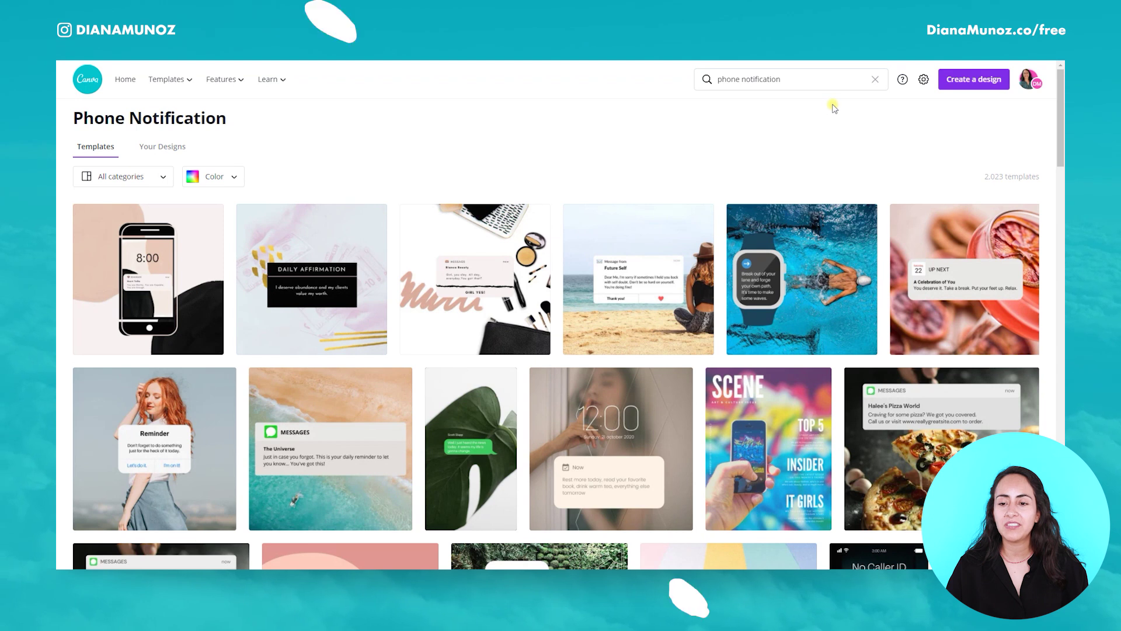
Replace the search term with 'curved text' and browse the 99 template results.
{"action": "left_click", "coordinate": [834, 106]}
{"action": "key", "text": "ctrl+a"}
{"action": "key", "text": "BackSpace"}
{"action": "type", "text": "curved text"}
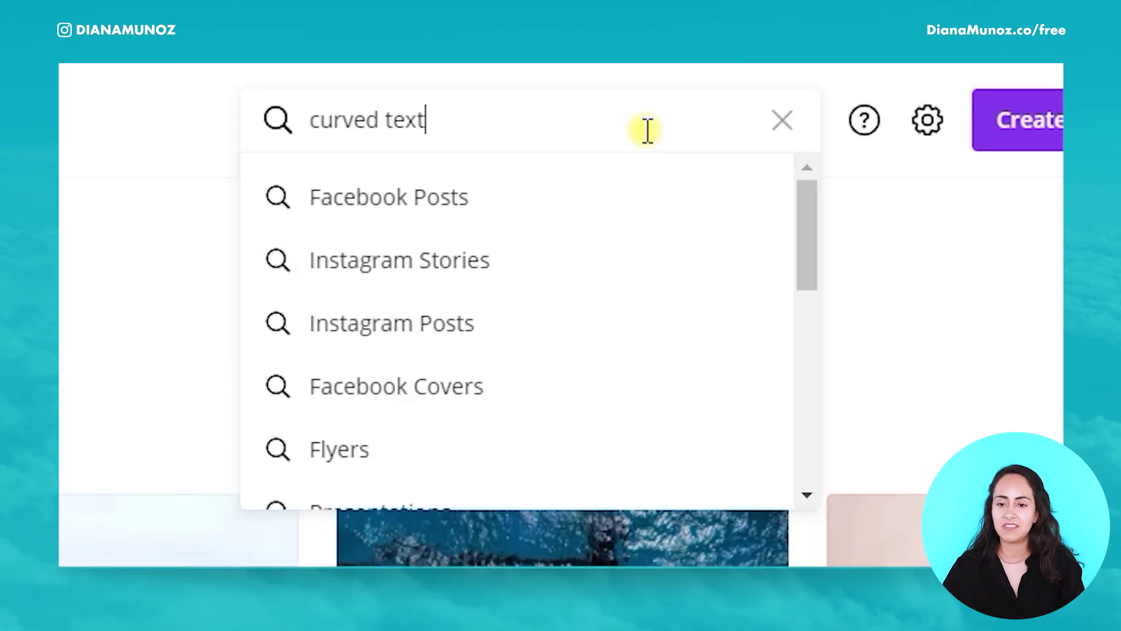
{"action": "key", "text": "Return"}
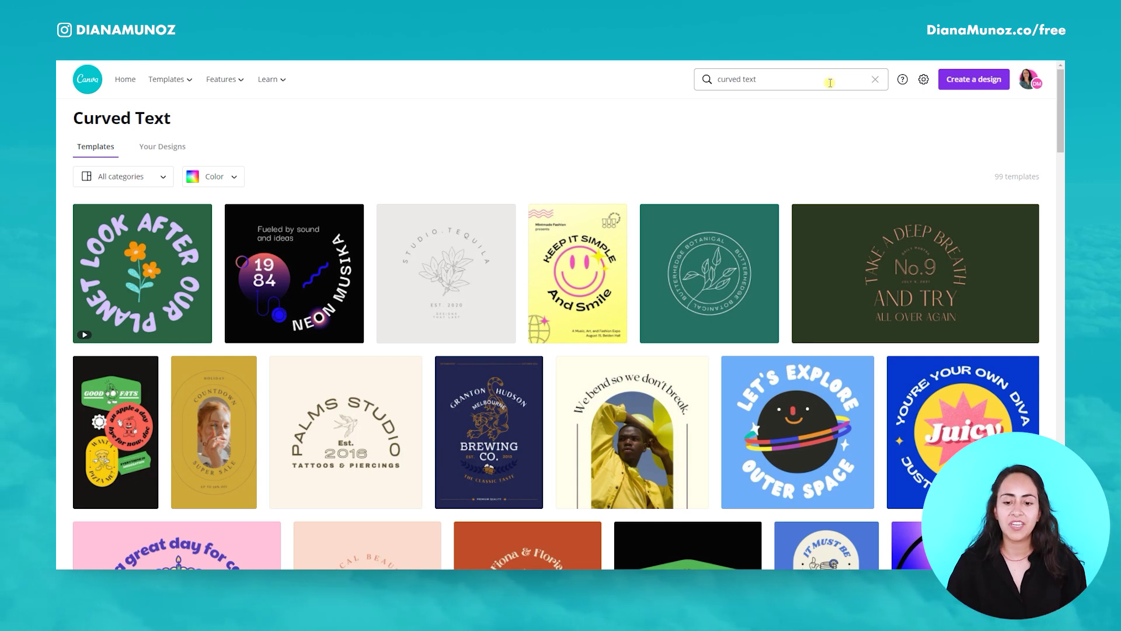
{"action": "left_click_drag", "start_coordinate": [1061, 97], "coordinate": [1063, 237]}
{"action": "scroll", "coordinate": [755, 271], "scroll_direction": "up", "scroll_amount": 3}
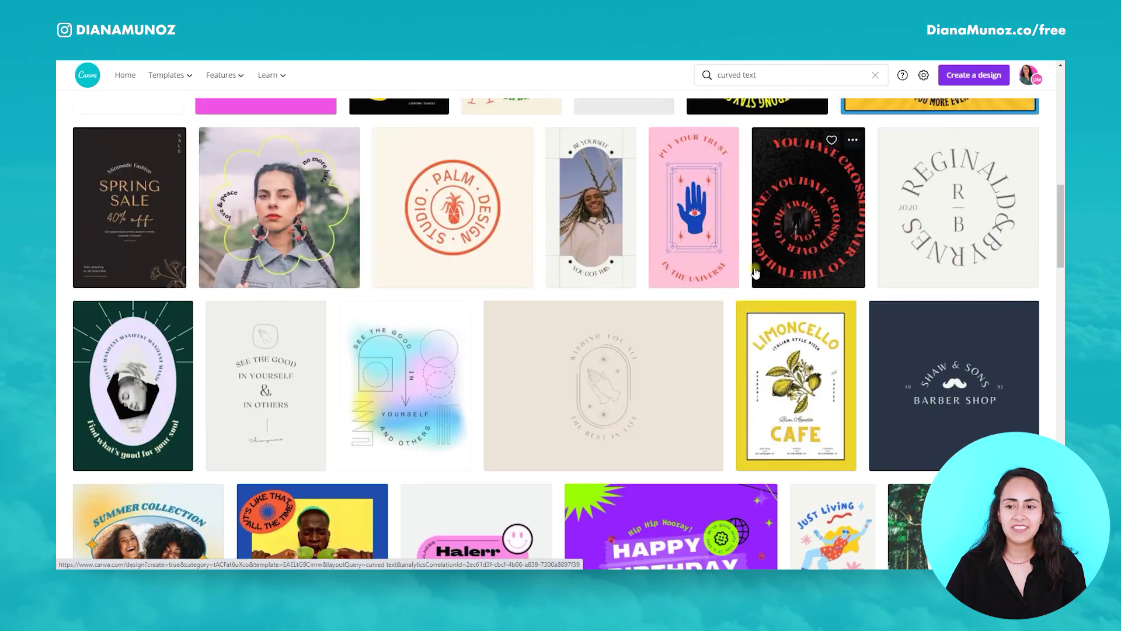
{"action": "scroll", "coordinate": [755, 272], "scroll_direction": "up", "scroll_amount": 15}
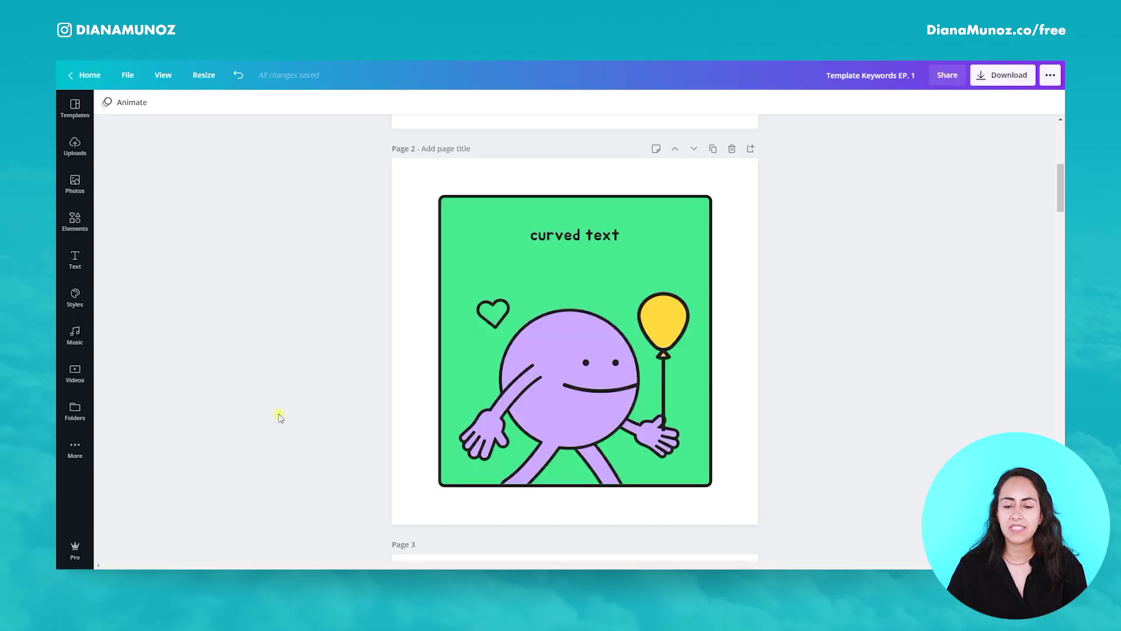
{"action": "scroll", "coordinate": [279, 417], "scroll_direction": "down", "scroll_amount": 8}
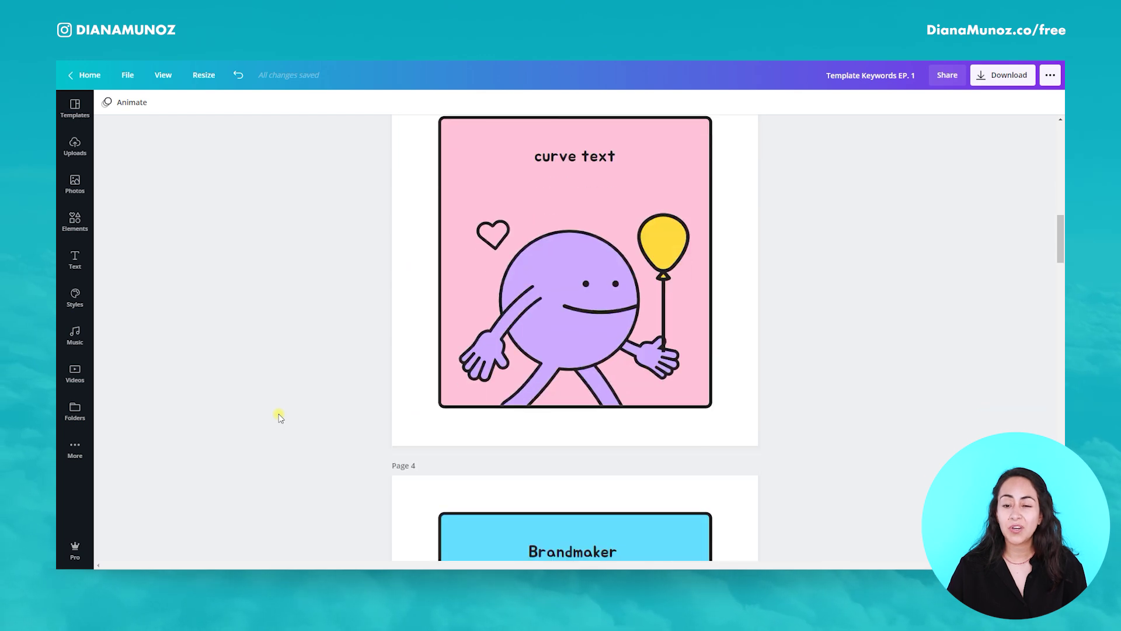
{"action": "scroll", "coordinate": [280, 417], "scroll_direction": "up", "scroll_amount": 2}
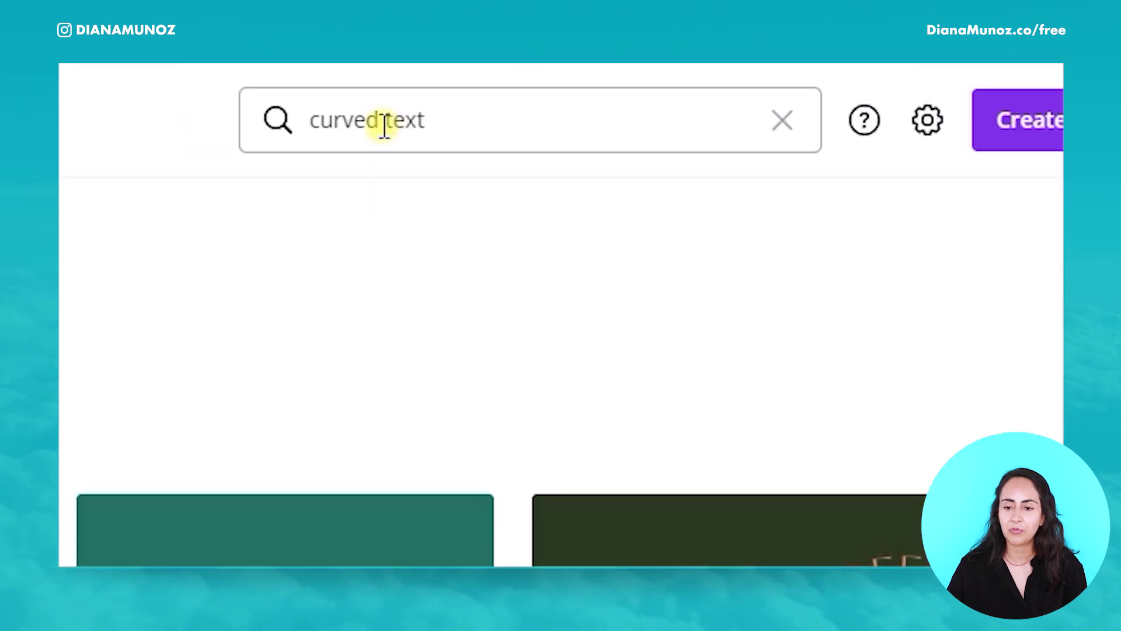
Change the search to 'curve text' by dropping the 'd', then scroll through the results.
{"action": "left_click", "coordinate": [385, 125]}
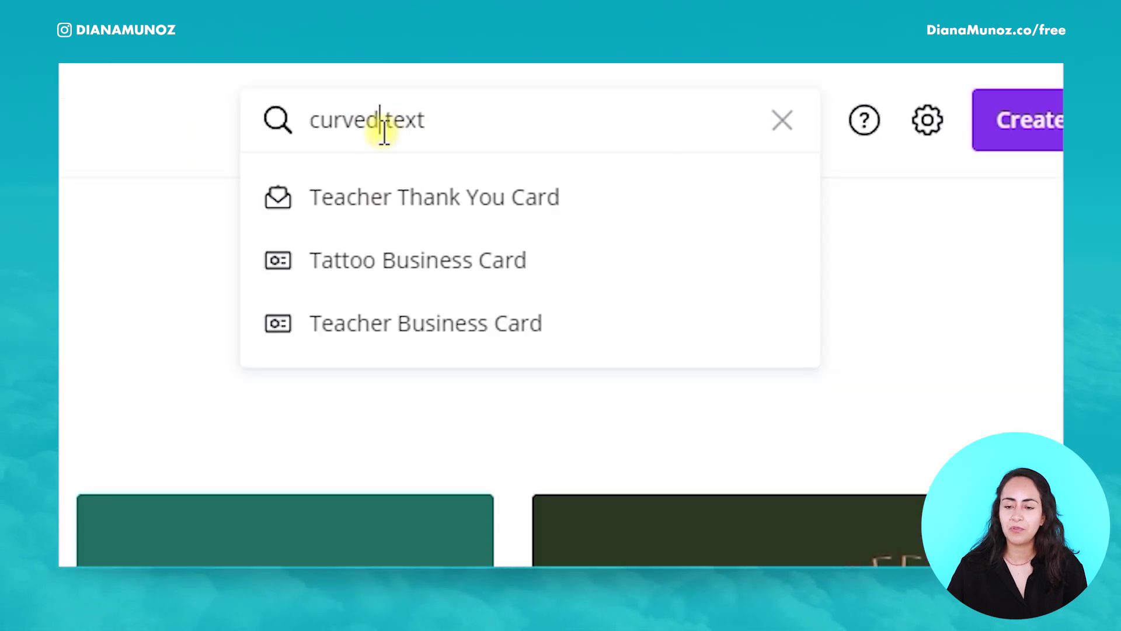
{"action": "key", "text": "BackSpace"}
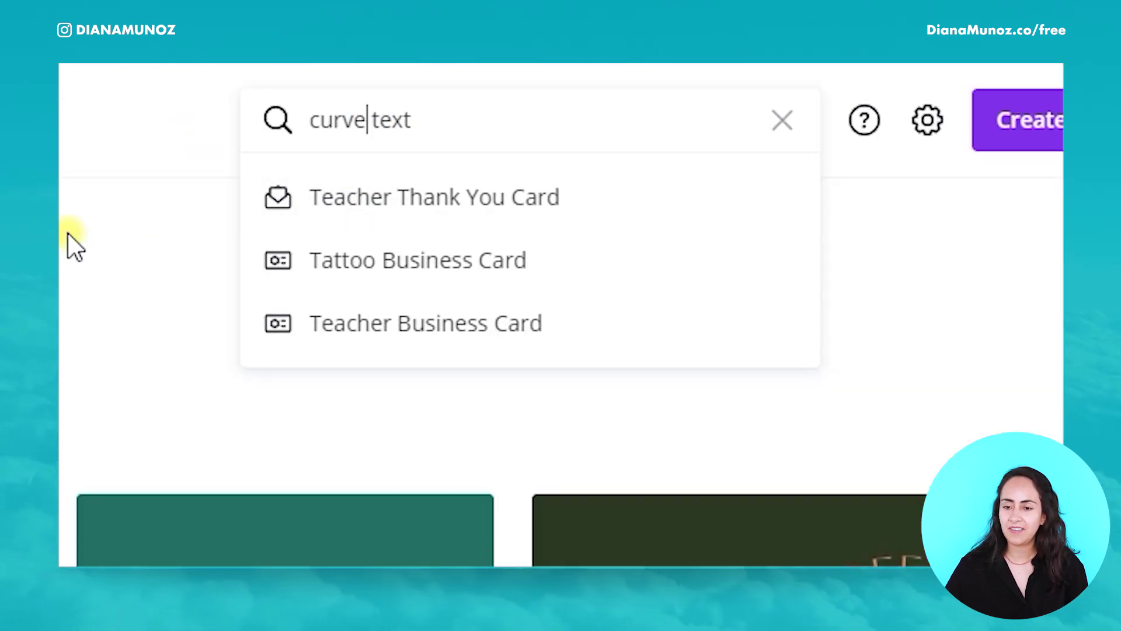
{"action": "key", "text": "Return"}
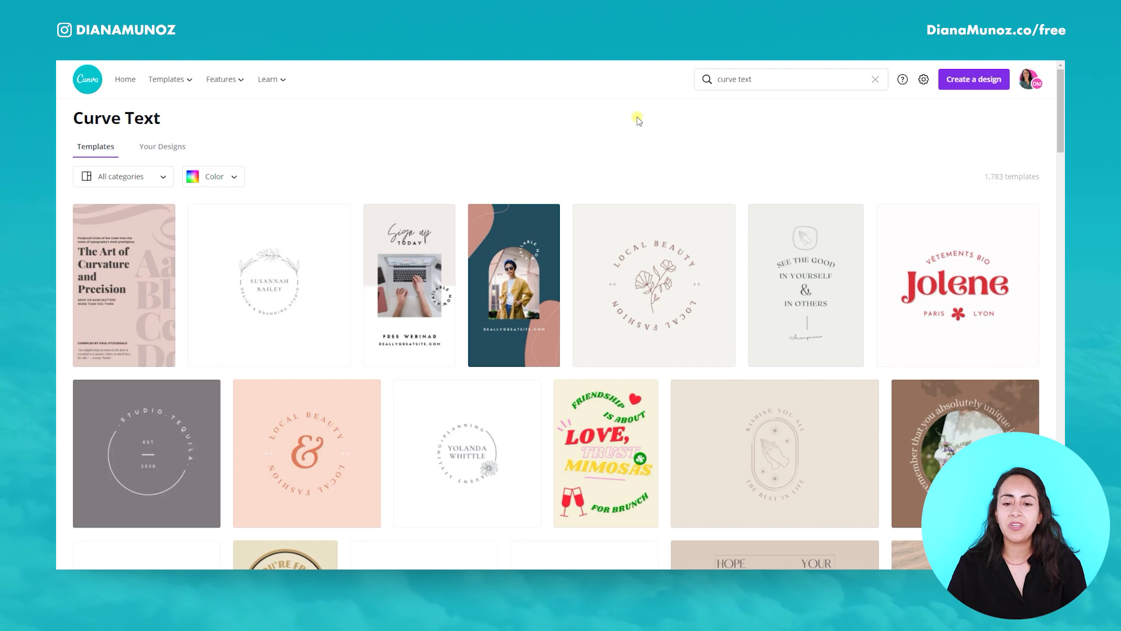
{"action": "left_click_drag", "start_coordinate": [1061, 117], "coordinate": [1063, 299]}
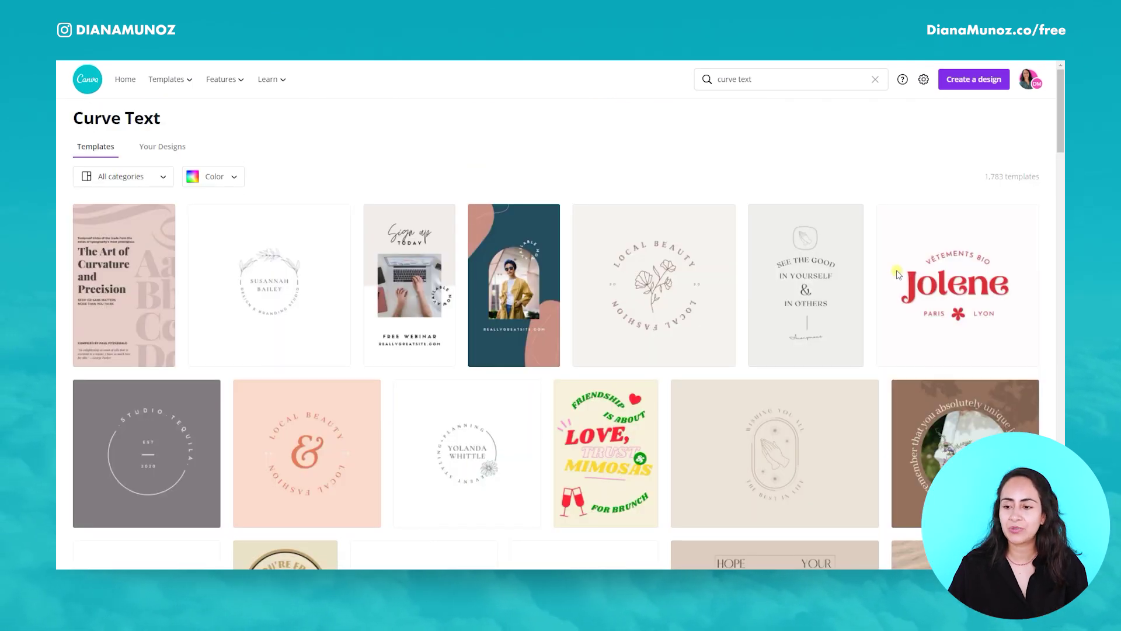
{"action": "left_click_drag", "start_coordinate": [1063, 125], "coordinate": [1063, 181]}
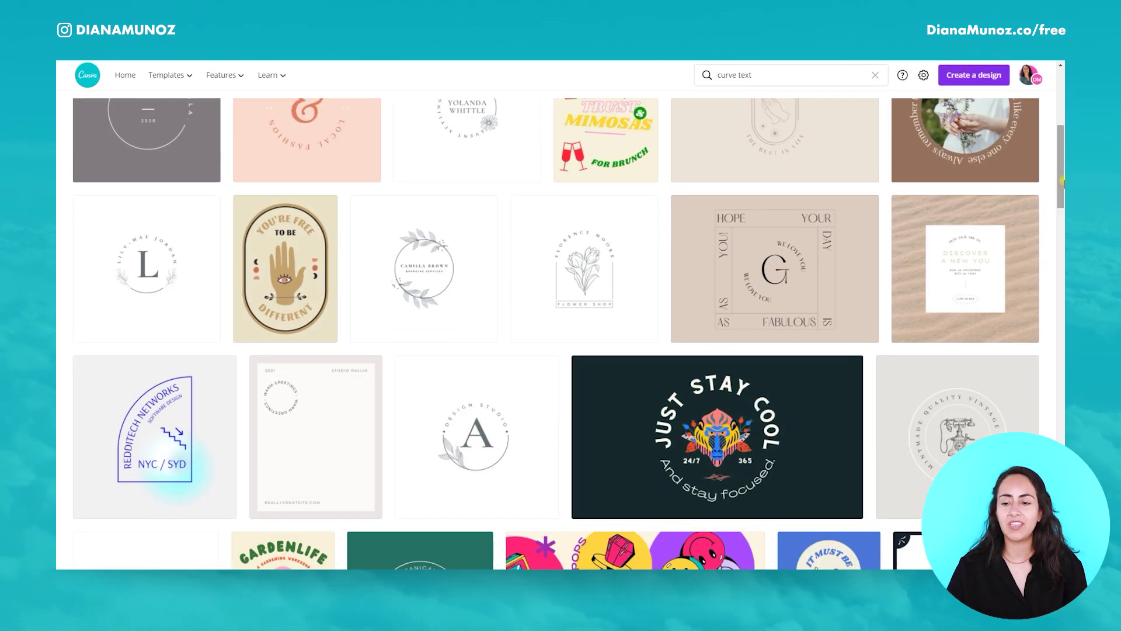
{"action": "left_click_drag", "start_coordinate": [1063, 181], "coordinate": [1063, 443]}
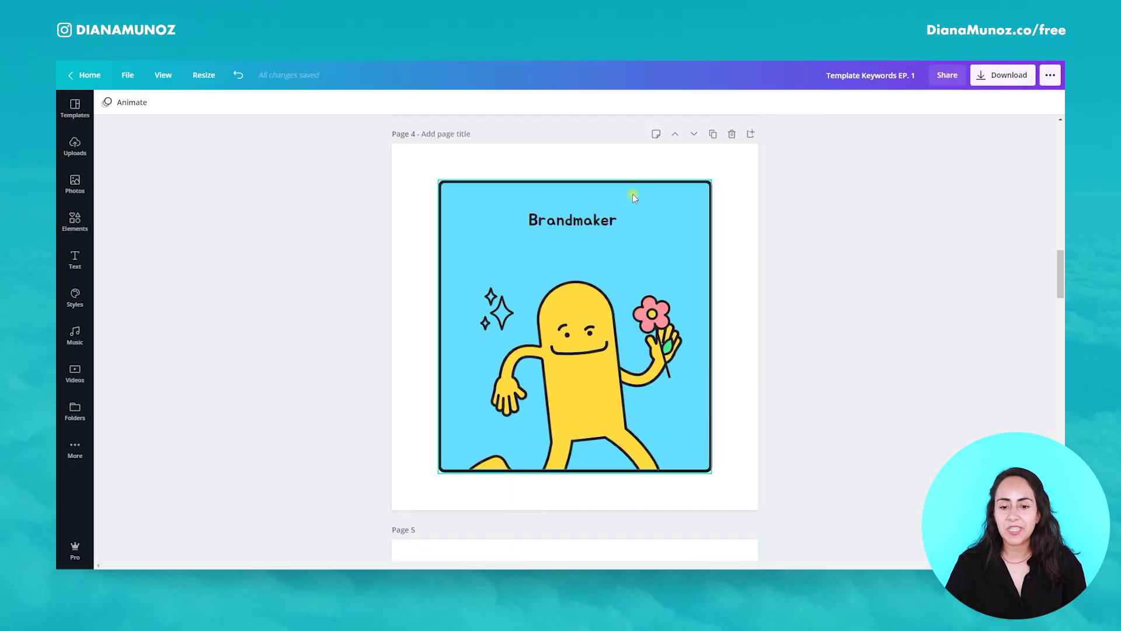
Copy the 'Brandmaker' keyword text from page 4 of the design.
{"action": "double_click", "coordinate": [616, 226]}
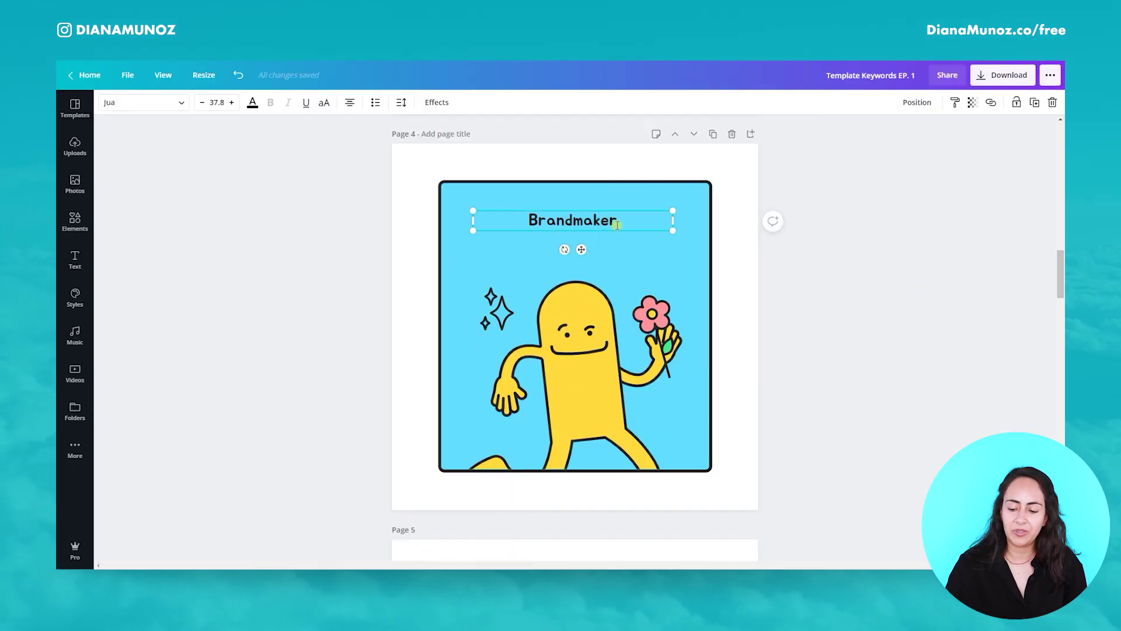
{"action": "key", "text": "shift+Home"}
{"action": "key", "text": "ctrl+c"}
{"action": "left_click", "coordinate": [846, 280]}
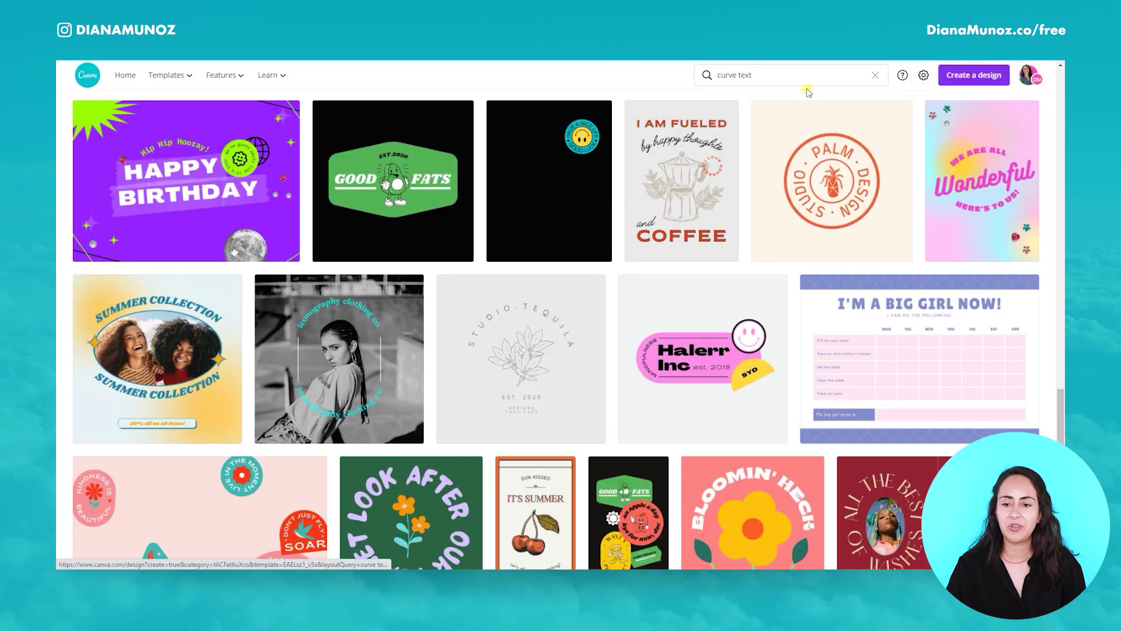
Paste 'Brandmaker' over the old search term, run the search, and scroll the results.
{"action": "left_click", "coordinate": [837, 76]}
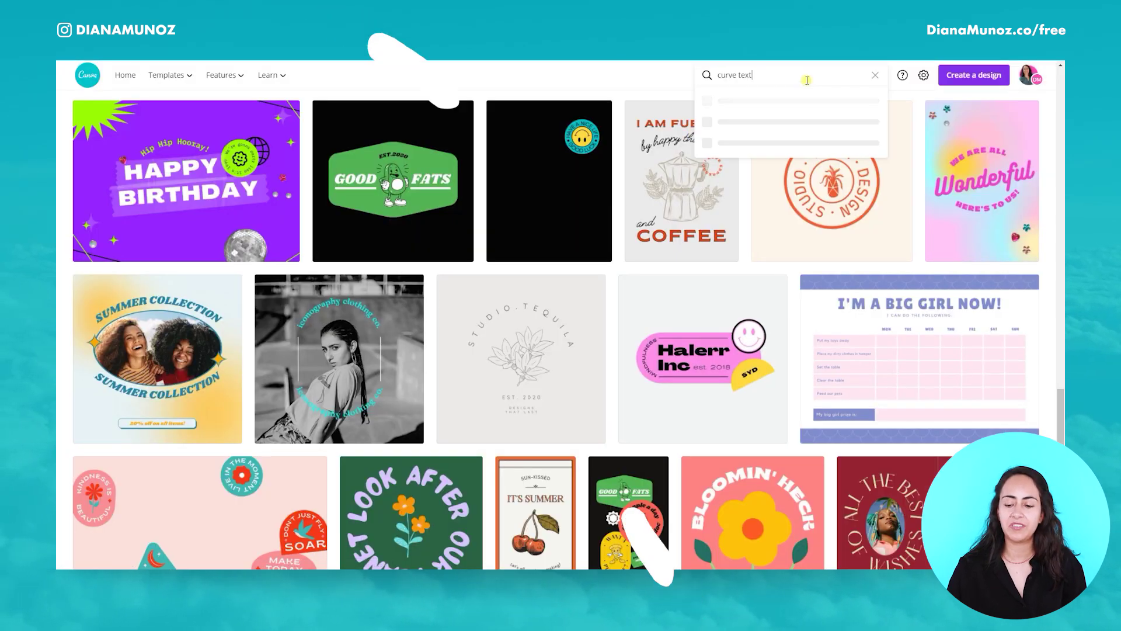
{"action": "key", "text": "ctrl+v"}
{"action": "key", "text": "Return"}
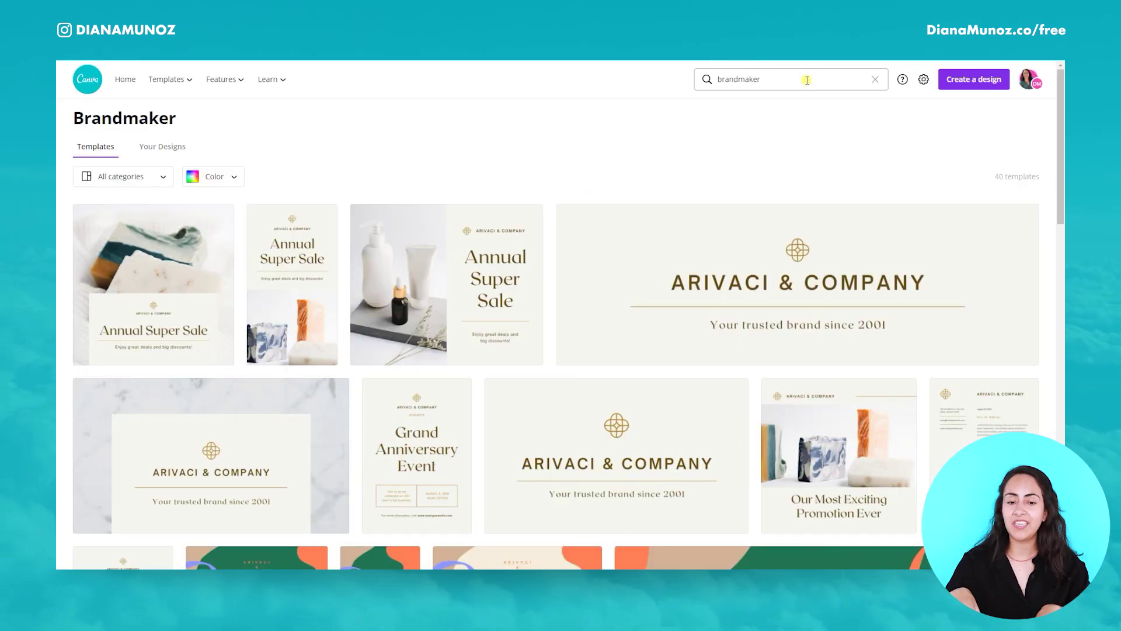
{"action": "left_click_drag", "start_coordinate": [1061, 119], "coordinate": [1063, 140]}
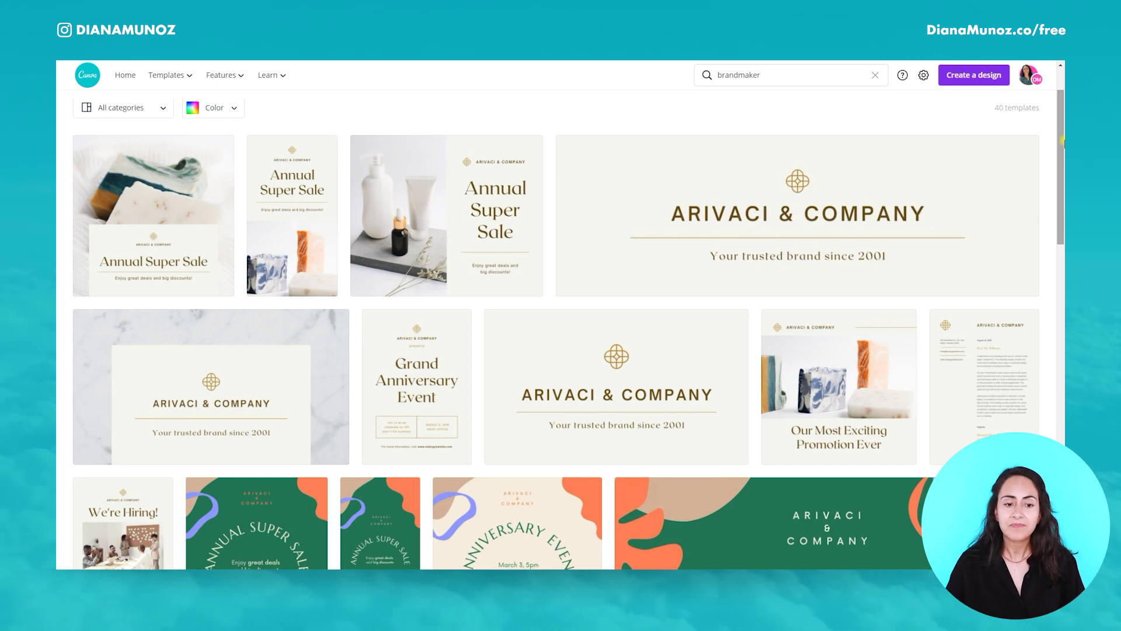
{"action": "mouse_move", "coordinate": [1063, 140]}
{"action": "left_mouse_down"}
{"action": "mouse_move", "coordinate": [1063, 111]}
{"action": "mouse_move", "coordinate": [1063, 123]}
{"action": "left_mouse_up"}
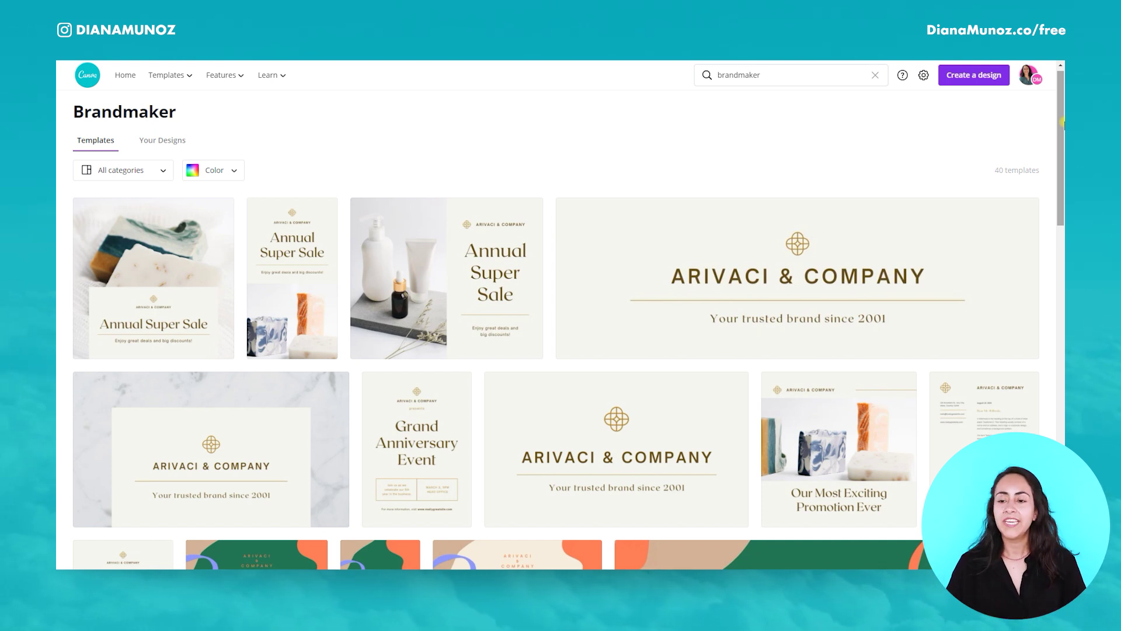
{"action": "scroll", "coordinate": [143, 209], "scroll_direction": "down", "scroll_amount": 1}
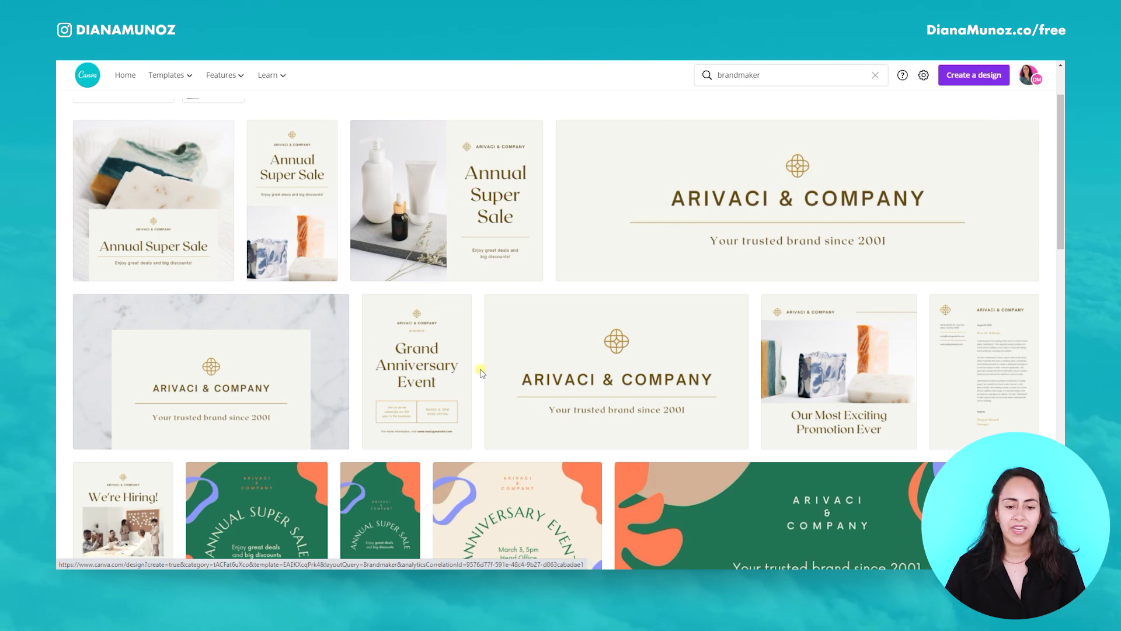
Scroll through all brandmaker template results to the bottom, then back to the top.
{"action": "scroll", "coordinate": [411, 386], "scroll_direction": "down", "scroll_amount": 1}
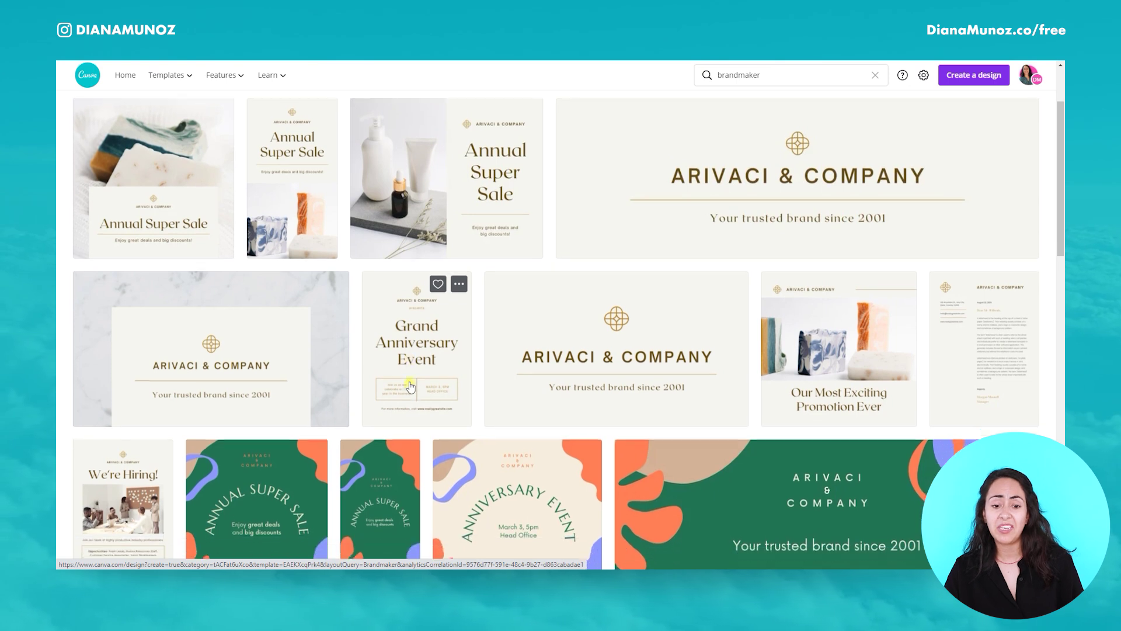
{"action": "scroll", "coordinate": [622, 350], "scroll_direction": "down", "scroll_amount": 2}
{"action": "scroll", "coordinate": [622, 350], "scroll_direction": "down", "scroll_amount": 2}
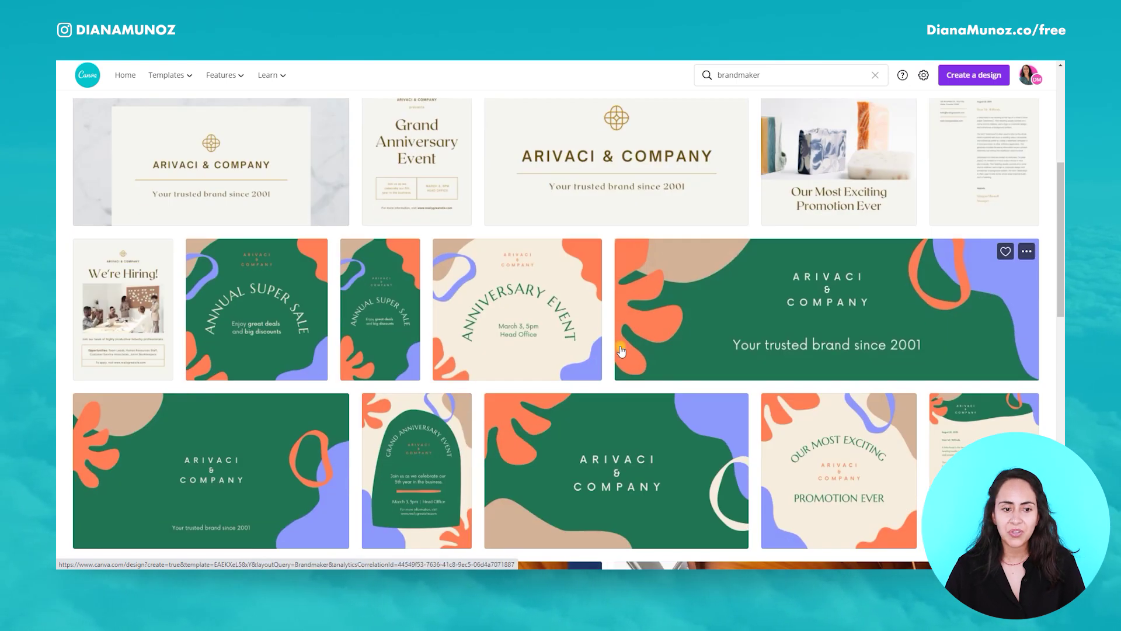
{"action": "scroll", "coordinate": [622, 351], "scroll_direction": "down", "scroll_amount": 1}
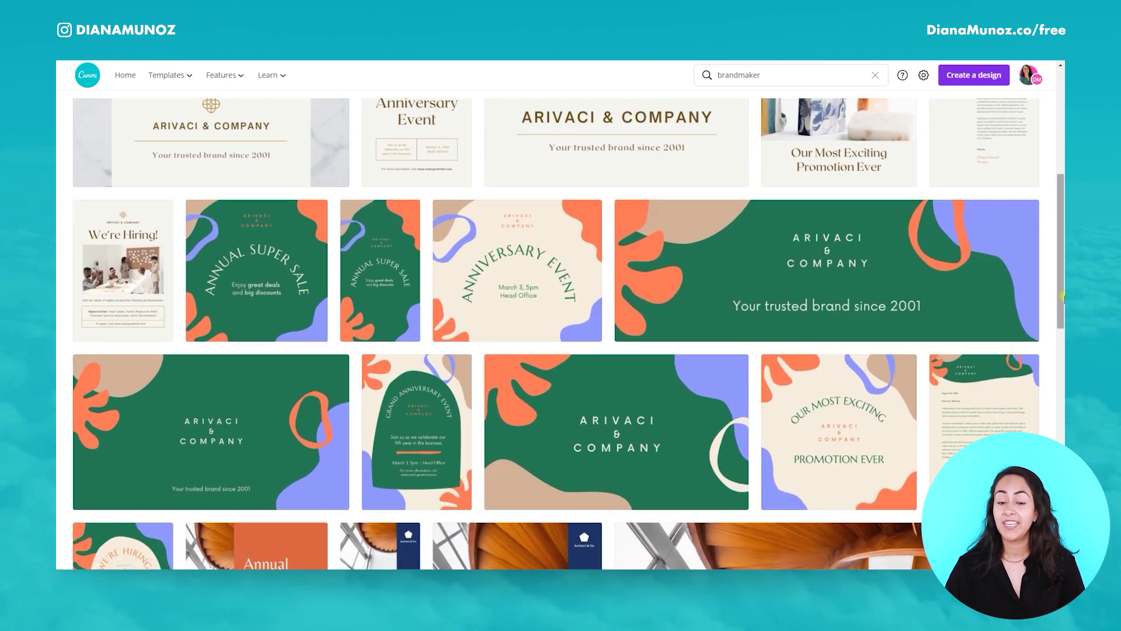
{"action": "mouse_move", "coordinate": [1062, 296]}
{"action": "left_mouse_down"}
{"action": "mouse_move", "coordinate": [1063, 313]}
{"action": "mouse_move", "coordinate": [1062, 186]}
{"action": "mouse_move", "coordinate": [1063, 299]}
{"action": "mouse_move", "coordinate": [1060, 287]}
{"action": "left_mouse_up"}
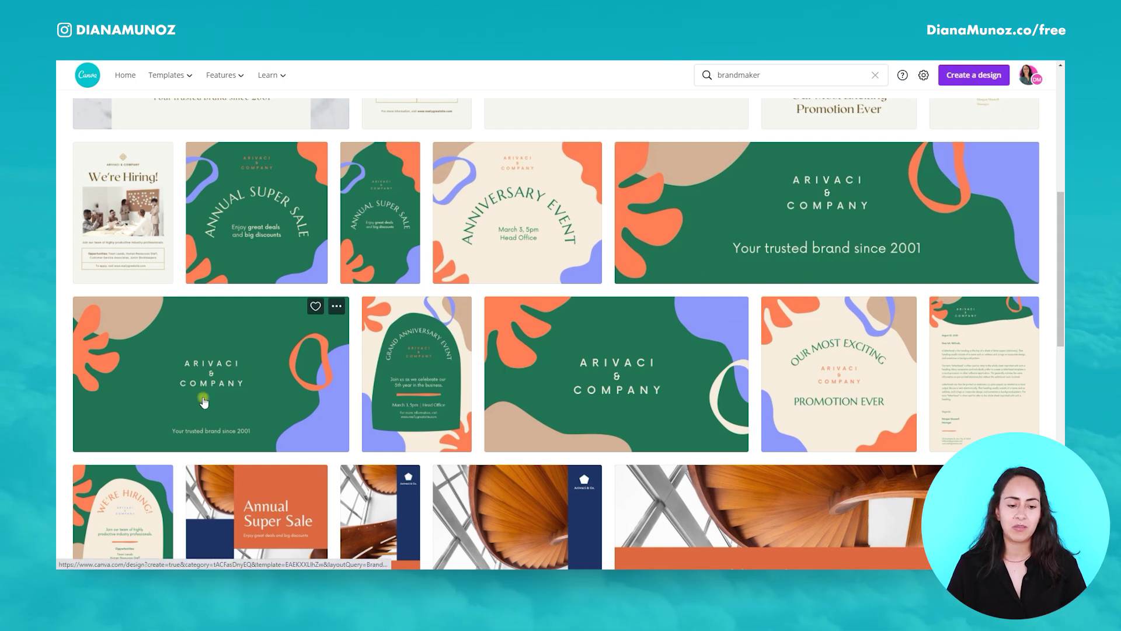
{"action": "scroll", "coordinate": [203, 402], "scroll_direction": "down", "scroll_amount": 4}
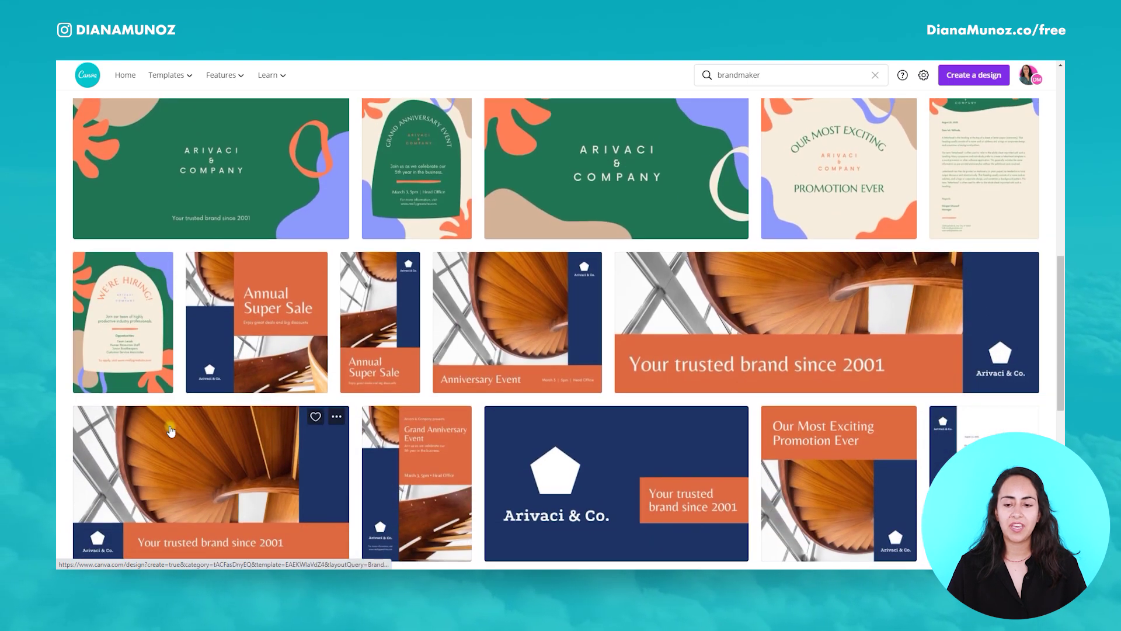
{"action": "scroll", "coordinate": [171, 431], "scroll_direction": "down", "scroll_amount": 2}
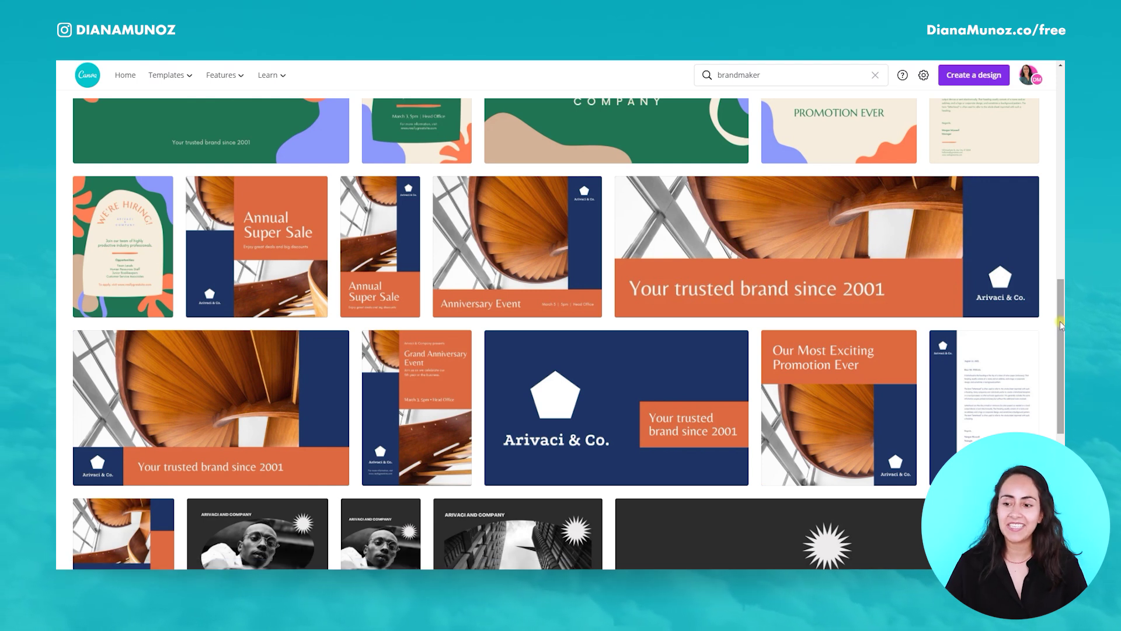
{"action": "left_click_drag", "start_coordinate": [1062, 326], "coordinate": [1062, 437]}
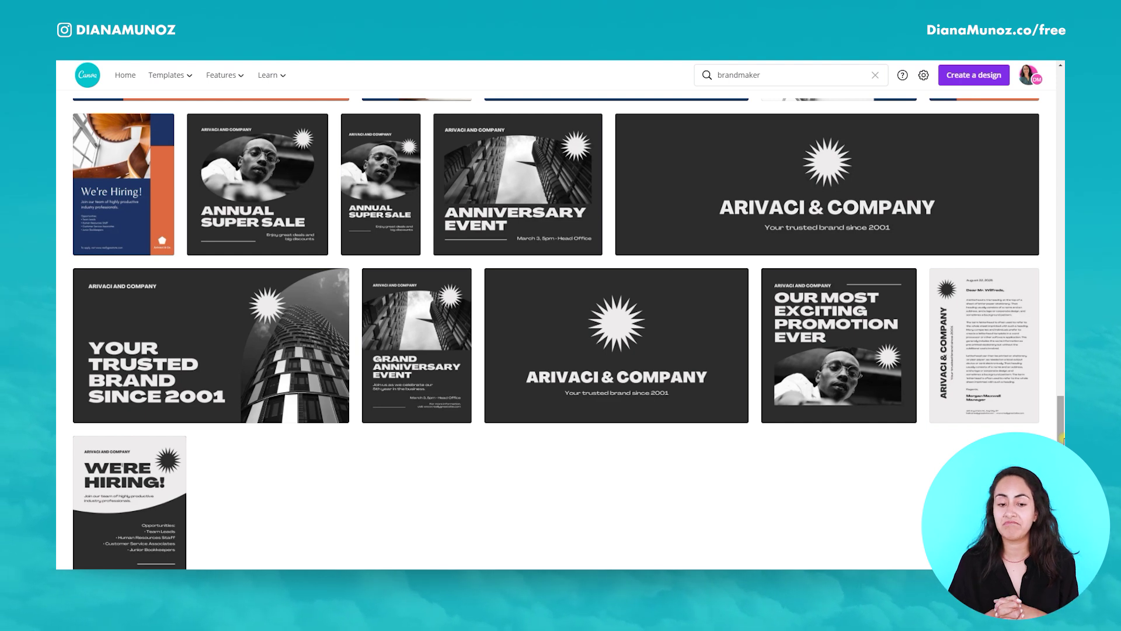
{"action": "scroll", "coordinate": [1062, 437], "scroll_direction": "down", "scroll_amount": 1}
{"action": "scroll", "coordinate": [1063, 437], "scroll_direction": "up", "scroll_amount": 1}
{"action": "scroll", "coordinate": [1062, 437], "scroll_direction": "down", "scroll_amount": 1}
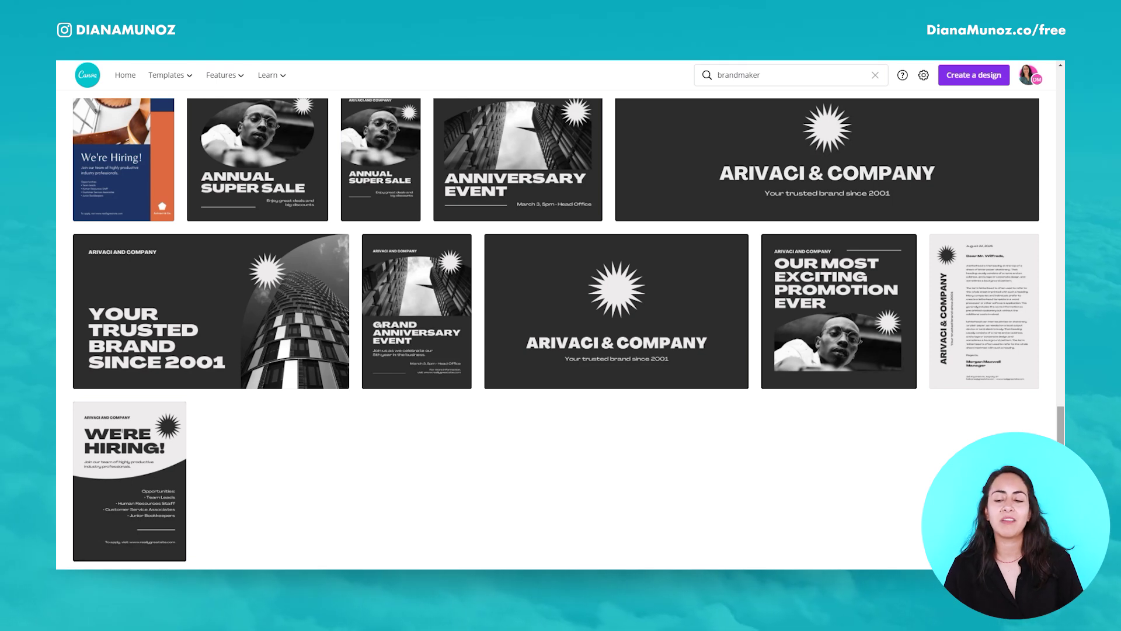
{"action": "left_click_drag", "start_coordinate": [1061, 425], "coordinate": [1063, 195]}
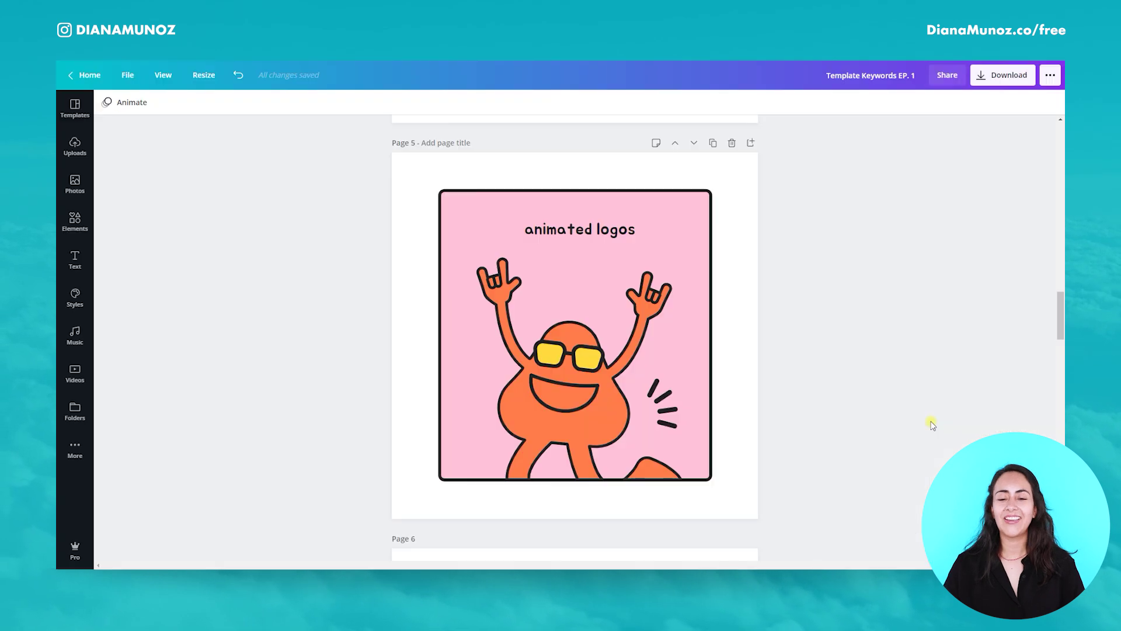
Copy the 'animated logos' keyword text from page 5 of the design.
{"action": "left_click", "coordinate": [640, 233]}
{"action": "key", "text": "shift+Home"}
{"action": "key", "text": "ctrl+c"}
{"action": "left_click", "coordinate": [797, 276]}
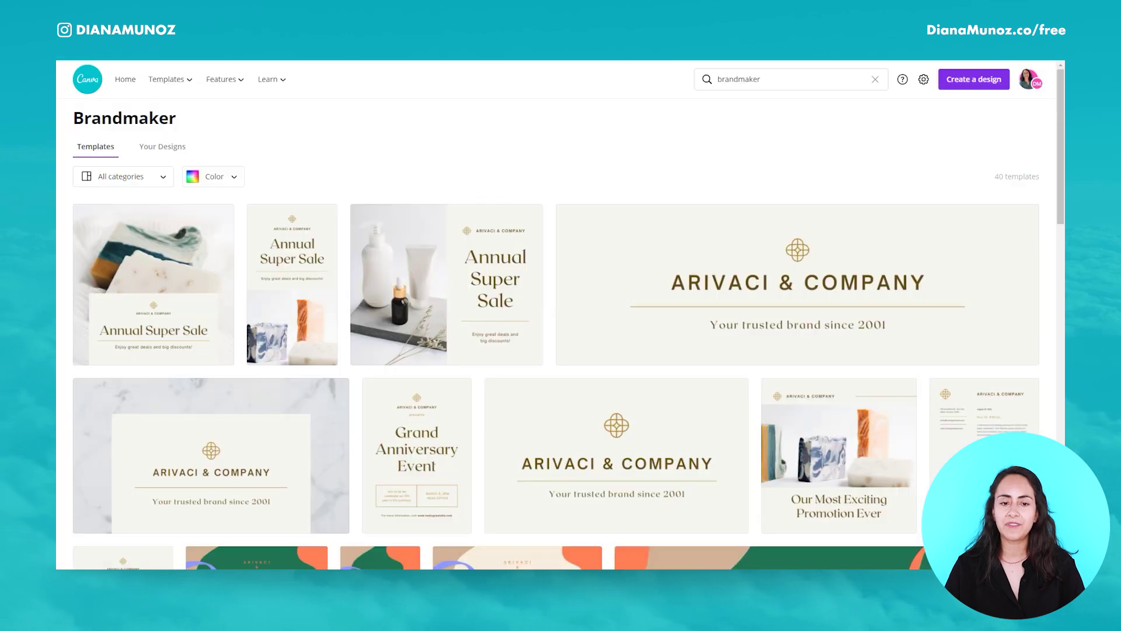
Search templates for 'animated logos' and preview several result thumbnails.
{"action": "left_click", "coordinate": [788, 82]}
{"action": "left_click_drag", "start_coordinate": [790, 89], "coordinate": [715, 82]}
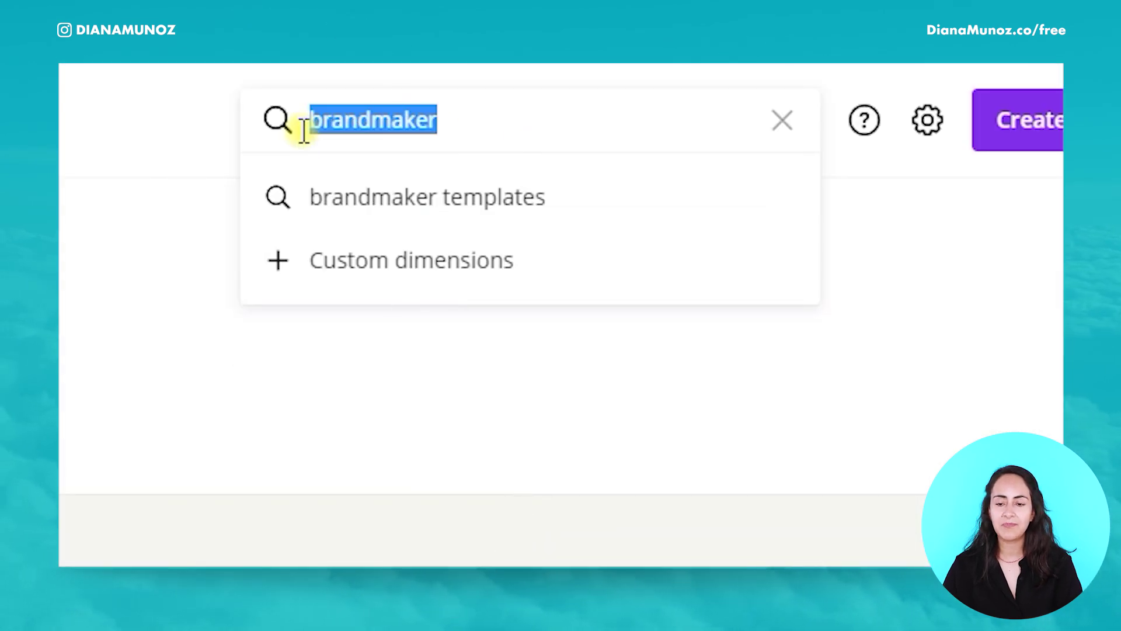
{"action": "key", "text": "ctrl+v"}
{"action": "key", "text": "Return"}
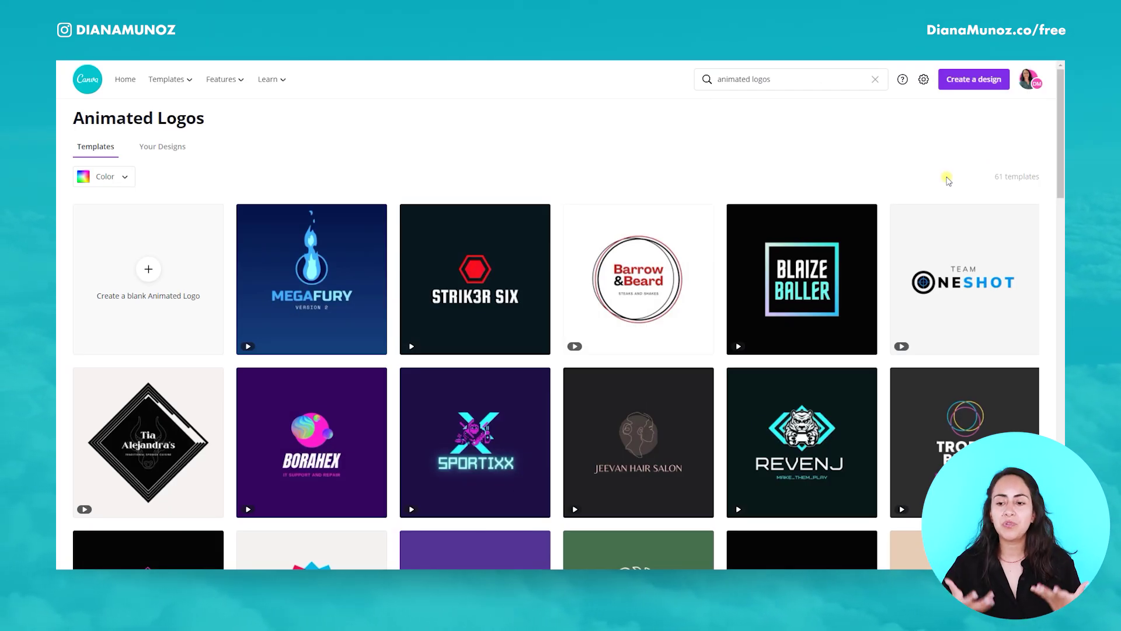
{"action": "scroll", "coordinate": [1062, 112], "scroll_direction": "down", "scroll_amount": 2}
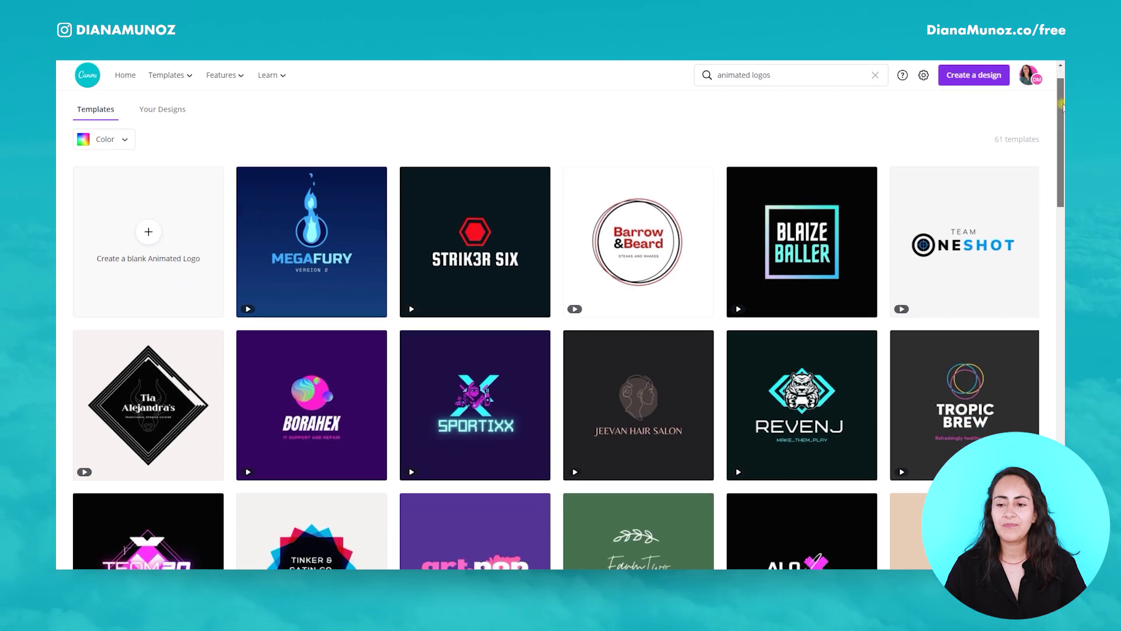
{"action": "left_click_drag", "start_coordinate": [1062, 111], "coordinate": [1062, 114]}
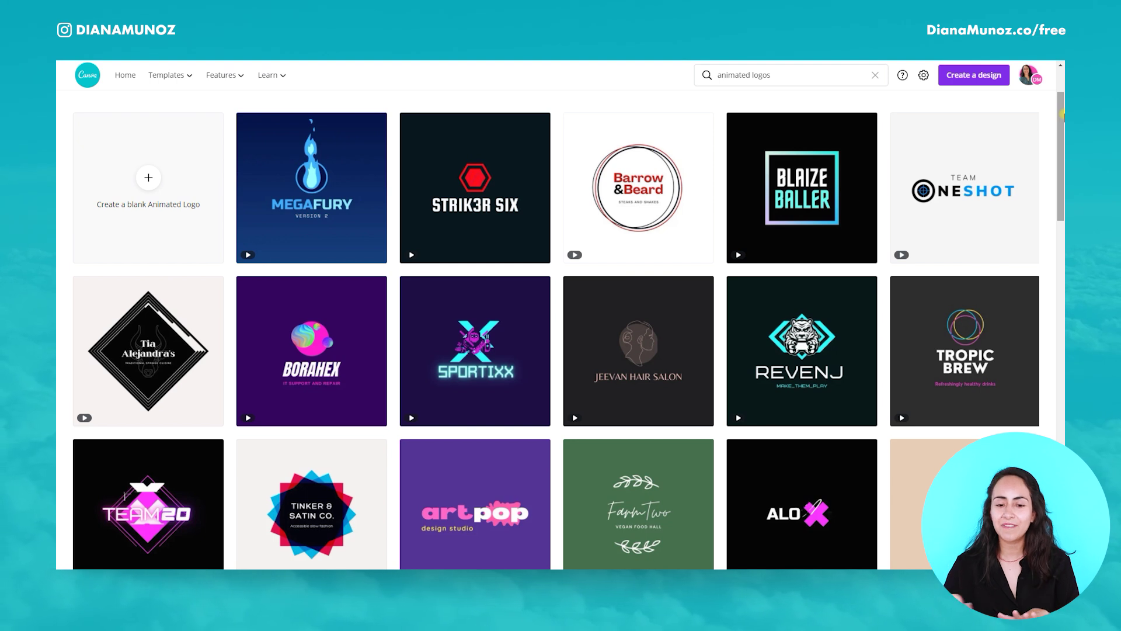
{"action": "mouse_move", "coordinate": [979, 341]}
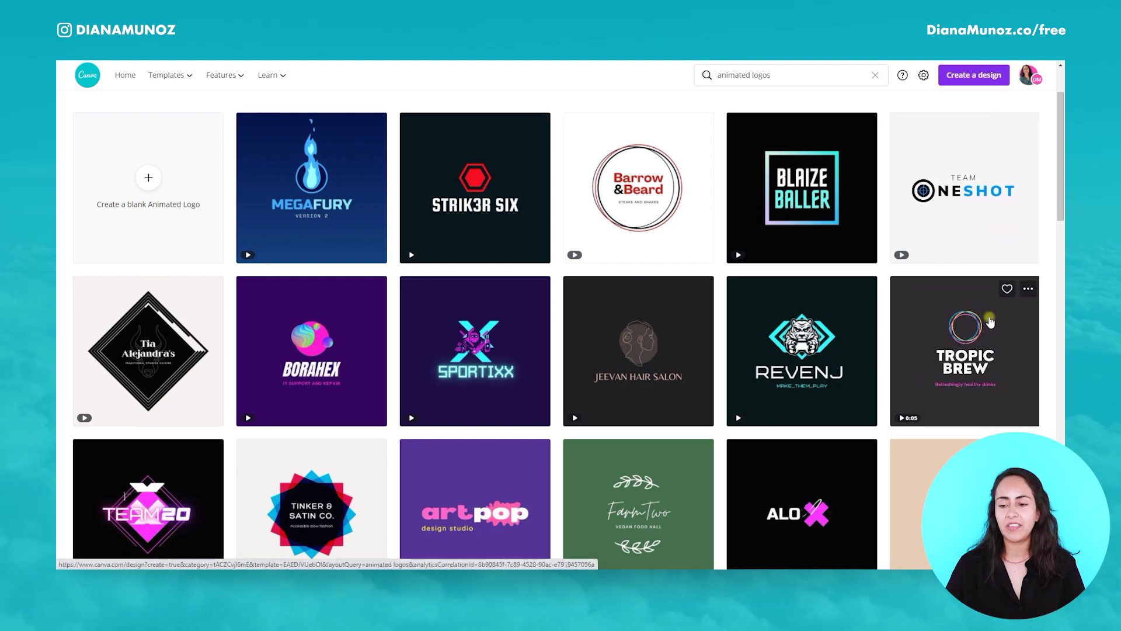
{"action": "mouse_move", "coordinate": [933, 224]}
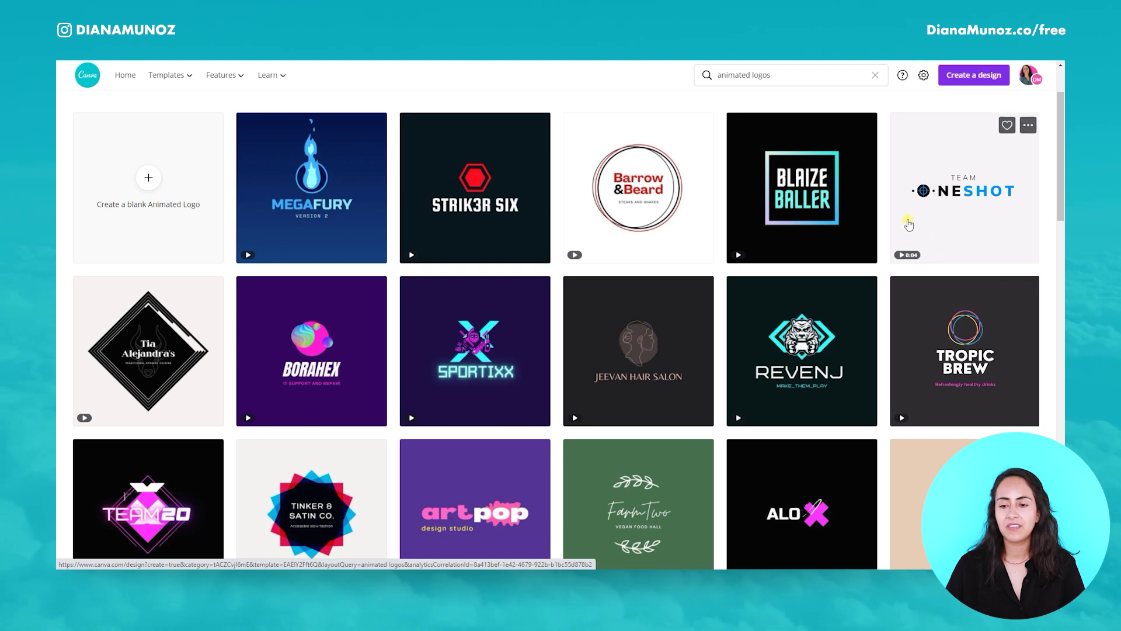
{"action": "mouse_move", "coordinate": [822, 327]}
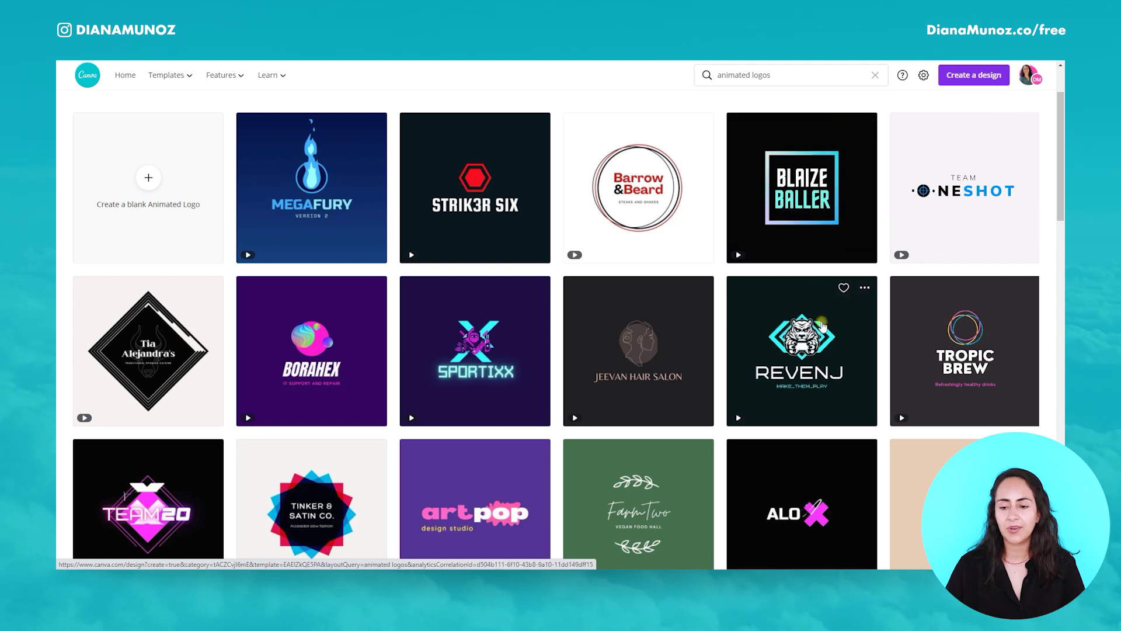
{"action": "mouse_move", "coordinate": [673, 351]}
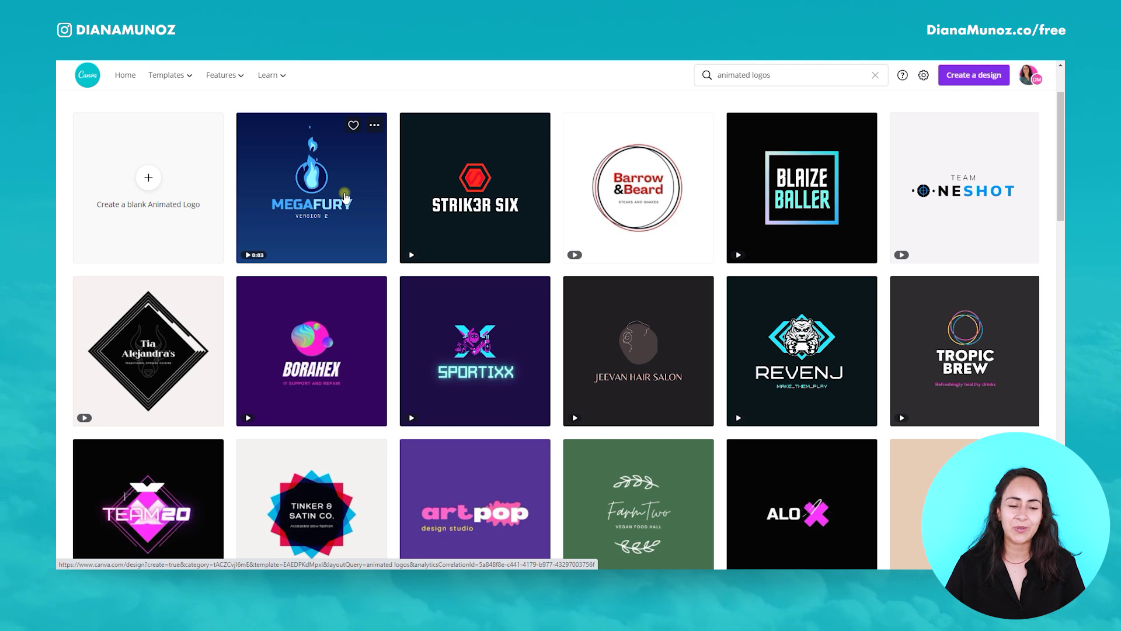
Scroll through all 61 Animated Logos templates and return to the top of the list.
{"action": "scroll", "coordinate": [346, 197], "scroll_direction": "down", "scroll_amount": 2}
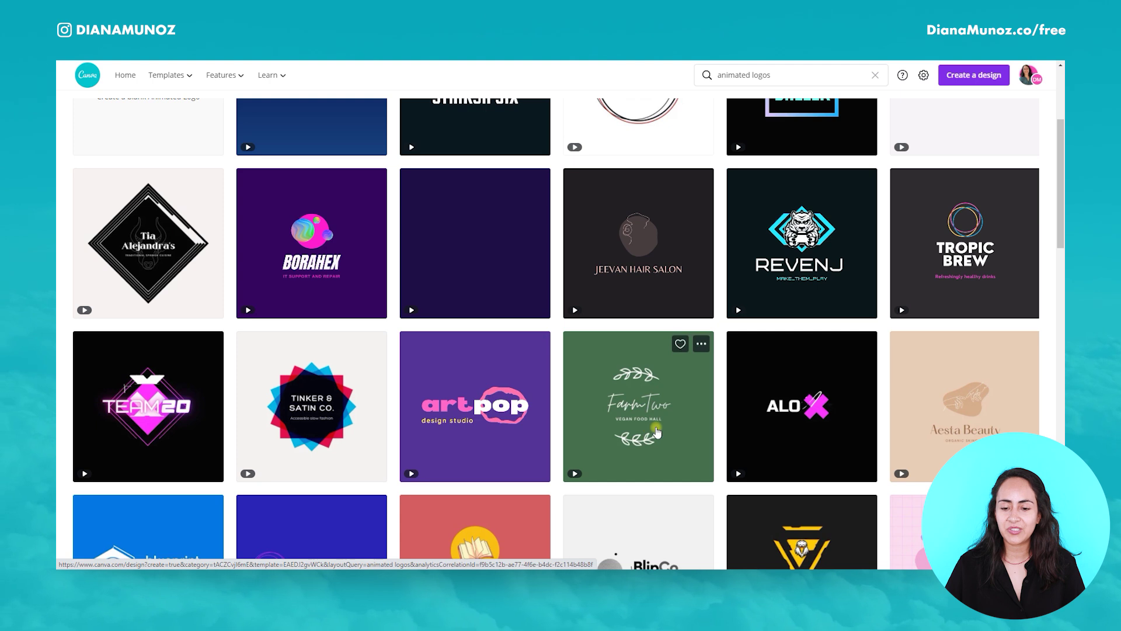
{"action": "scroll", "coordinate": [657, 432], "scroll_direction": "down", "scroll_amount": 3}
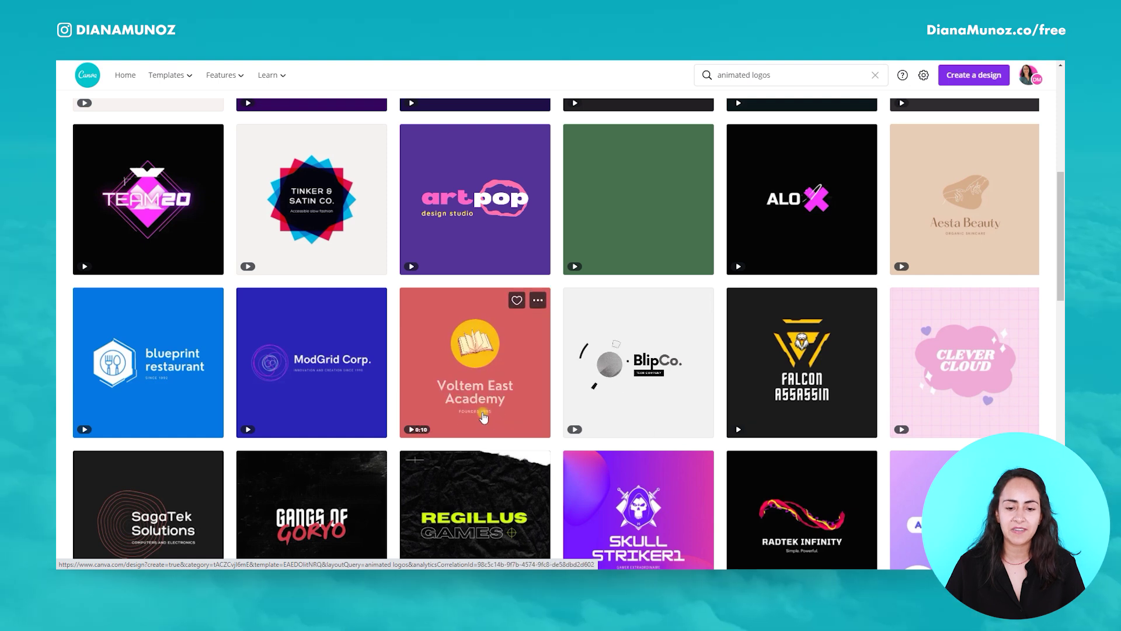
{"action": "scroll", "coordinate": [483, 415], "scroll_direction": "down", "scroll_amount": 3}
{"action": "scroll", "coordinate": [483, 416], "scroll_direction": "down", "scroll_amount": 2}
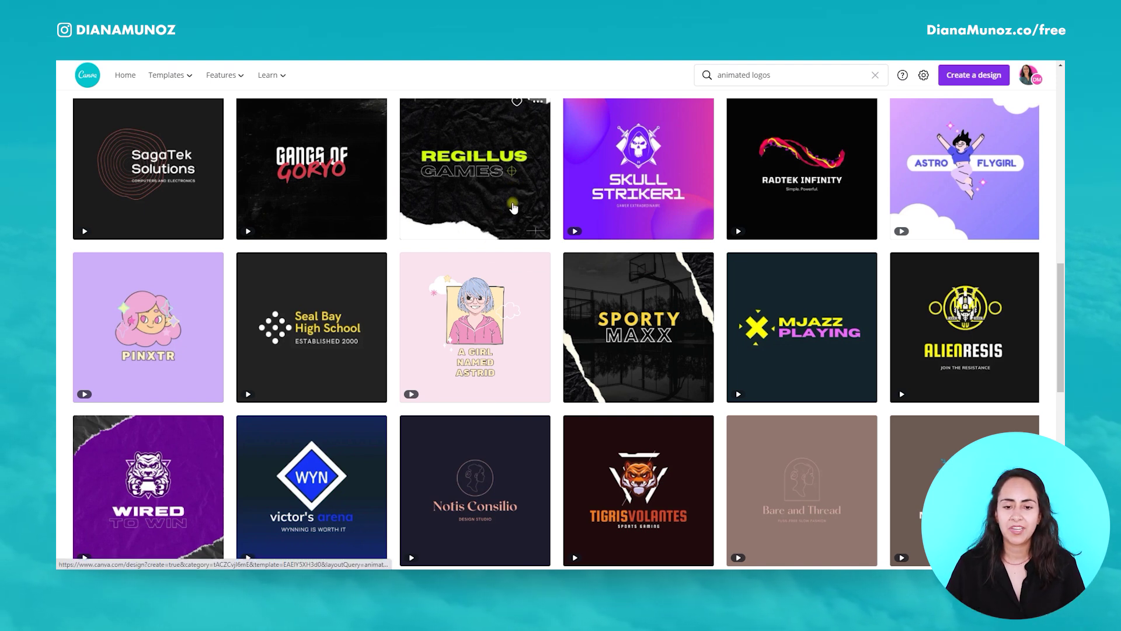
{"action": "scroll", "coordinate": [513, 207], "scroll_direction": "up", "scroll_amount": 1}
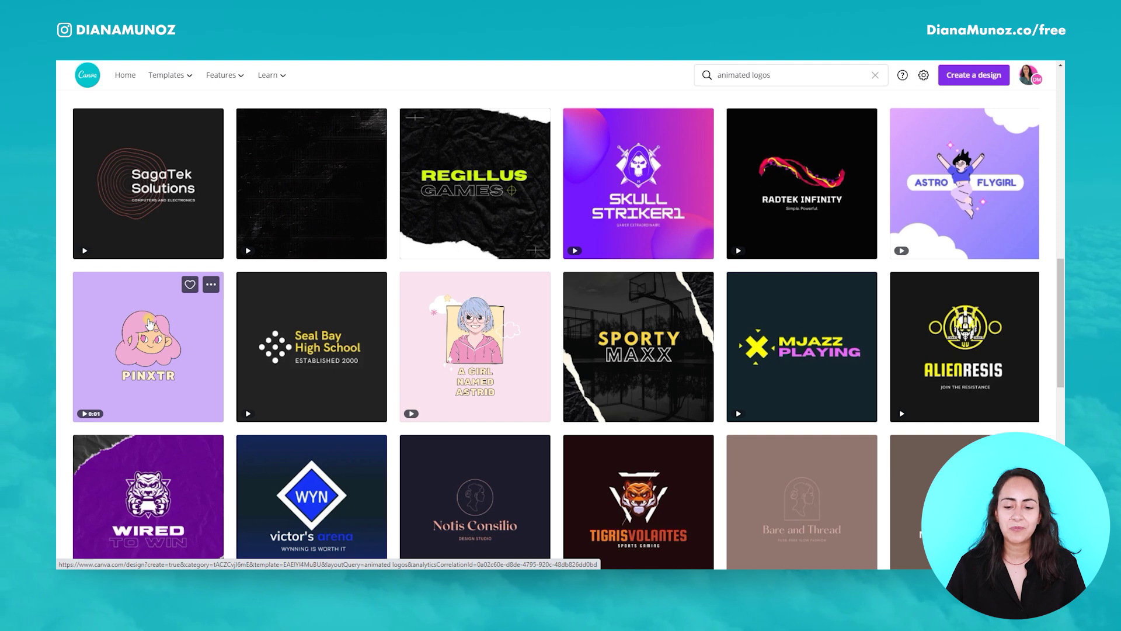
{"action": "scroll", "coordinate": [149, 322], "scroll_direction": "down", "scroll_amount": 5}
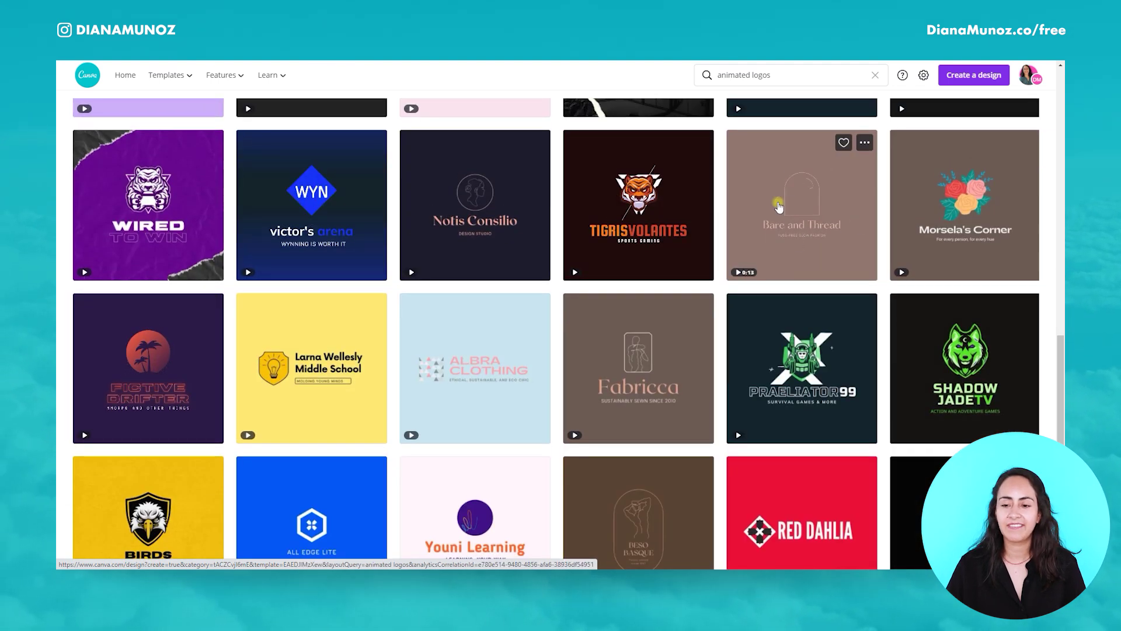
{"action": "scroll", "coordinate": [804, 185], "scroll_direction": "down", "scroll_amount": 4}
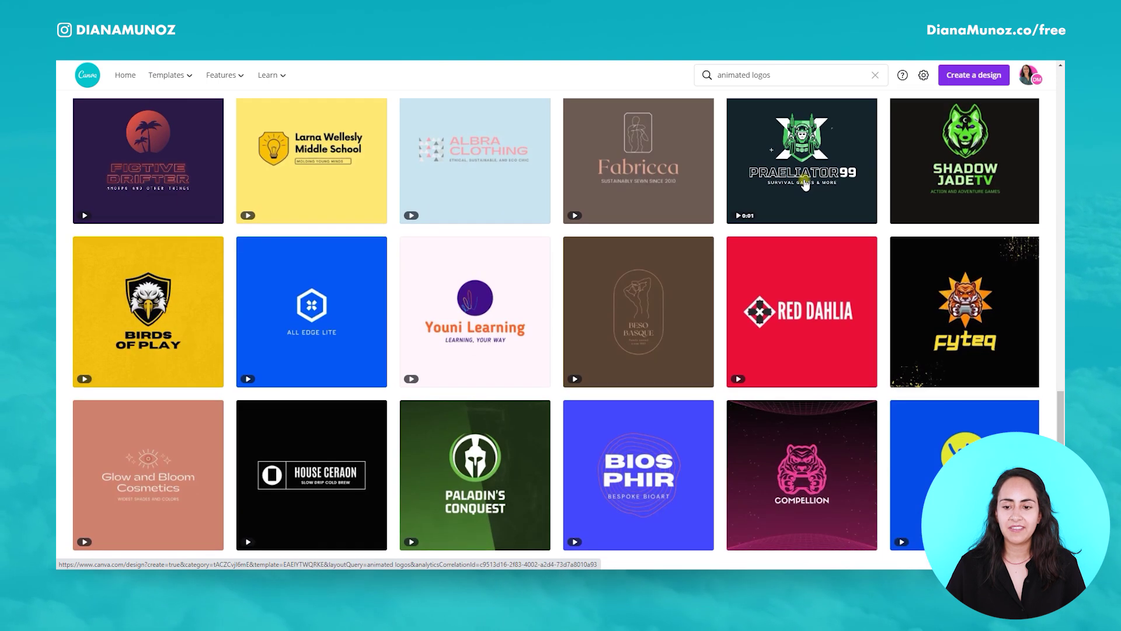
{"action": "scroll", "coordinate": [804, 185], "scroll_direction": "down", "scroll_amount": 3}
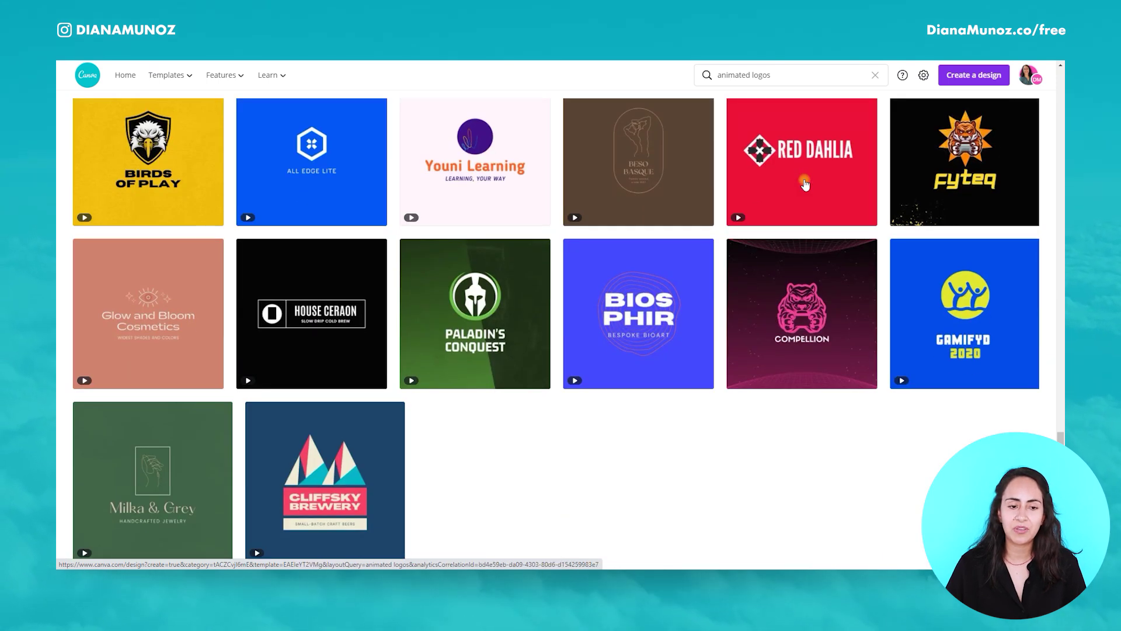
{"action": "scroll", "coordinate": [805, 185], "scroll_direction": "up", "scroll_amount": 8}
{"action": "scroll", "coordinate": [175, 338], "scroll_direction": "down", "scroll_amount": 8}
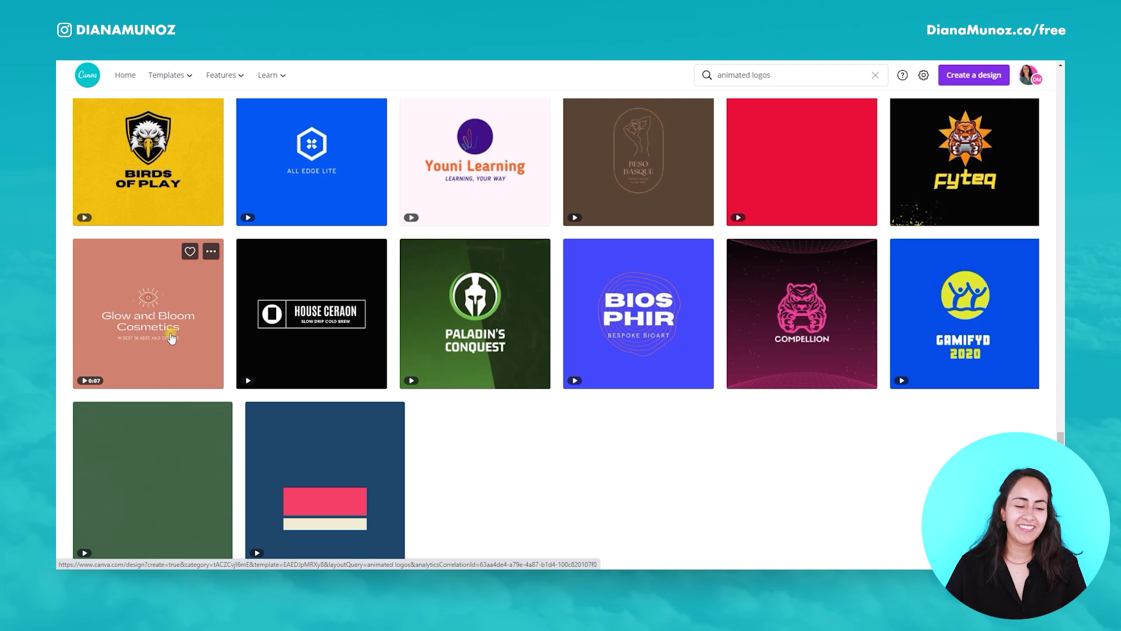
{"action": "scroll", "coordinate": [171, 339], "scroll_direction": "up", "scroll_amount": 20}
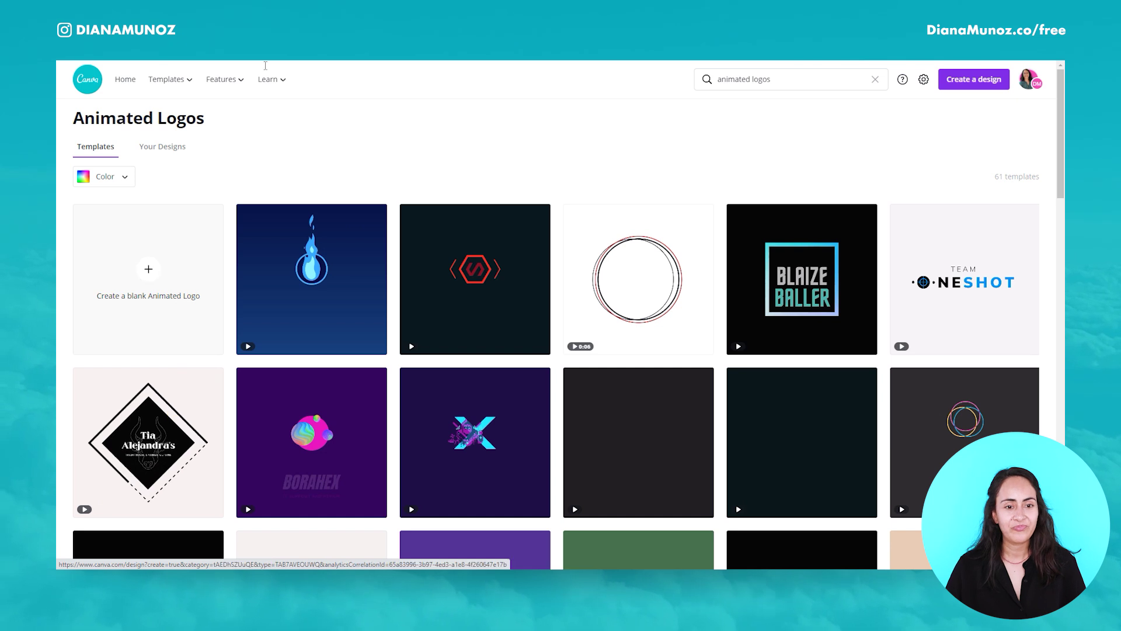
Copy the word 'podcast' from page 6 of the Template Keywords design.
{"action": "left_click", "coordinate": [233, 57]}
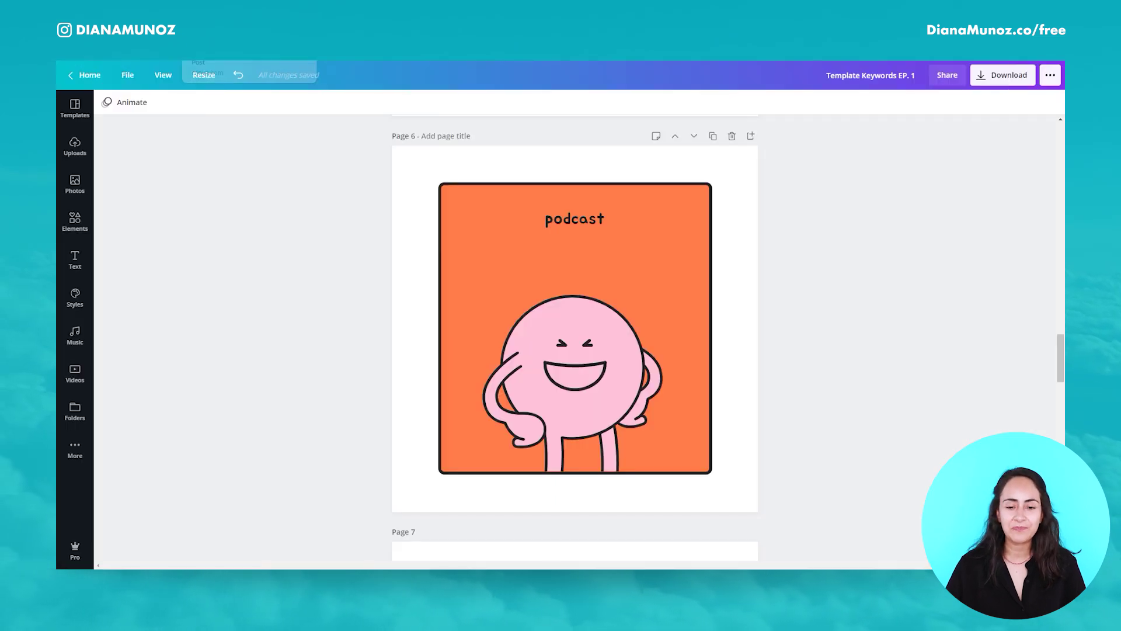
{"action": "left_click", "coordinate": [588, 221]}
{"action": "left_click", "coordinate": [589, 221]}
{"action": "double_click", "coordinate": [589, 221]}
{"action": "key", "text": "ctrl+c"}
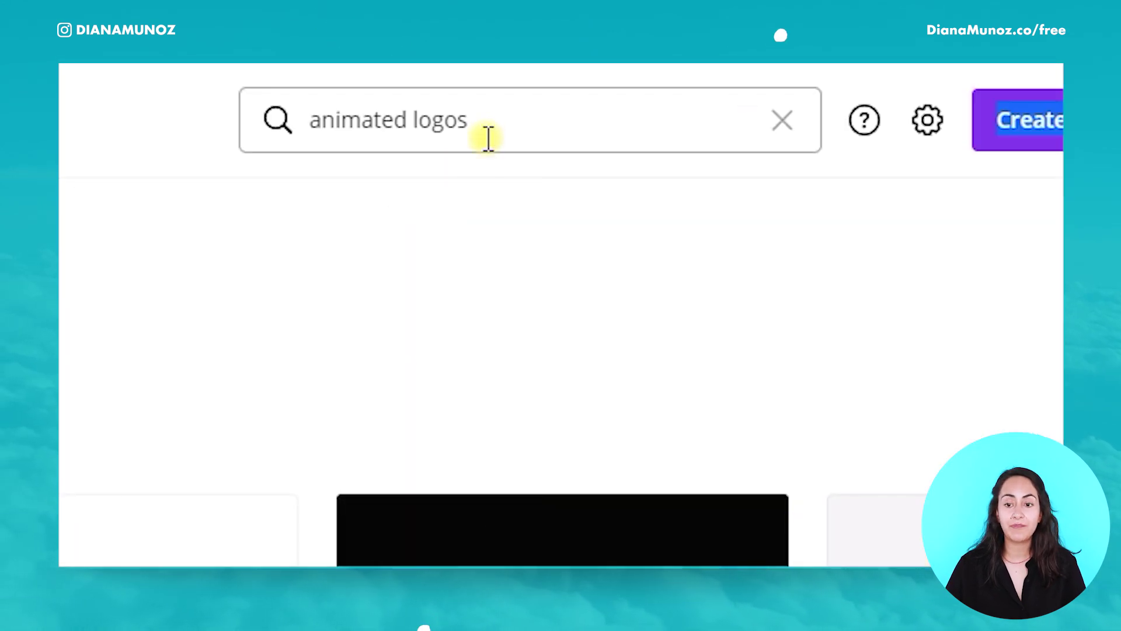
Search templates for 'podcast', replacing 'animated logos', and scroll the results.
{"action": "left_click", "coordinate": [772, 79]}
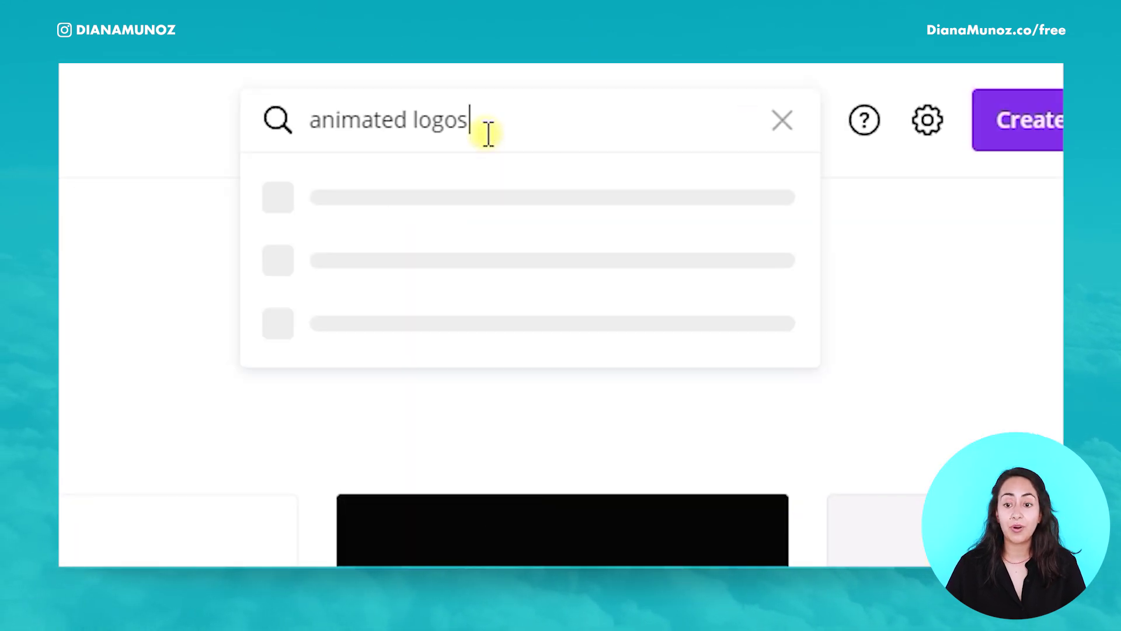
{"action": "left_click_drag", "start_coordinate": [488, 133], "coordinate": [294, 138]}
{"action": "key", "text": "ctrl+v"}
{"action": "key", "text": "Return"}
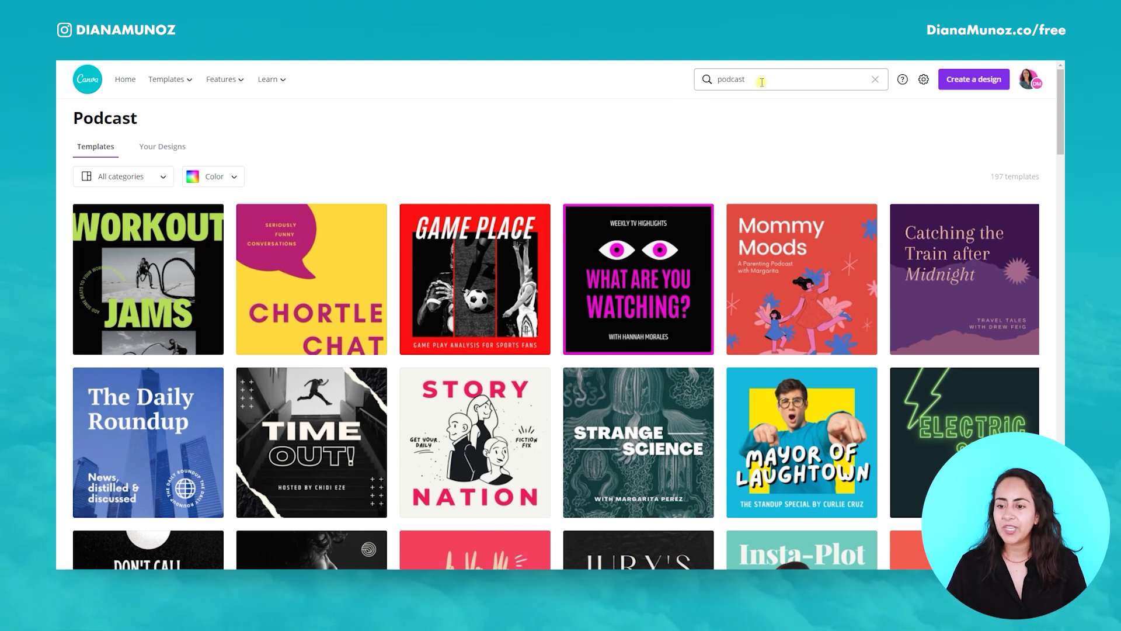
{"action": "left_click_drag", "start_coordinate": [1061, 114], "coordinate": [1058, 243]}
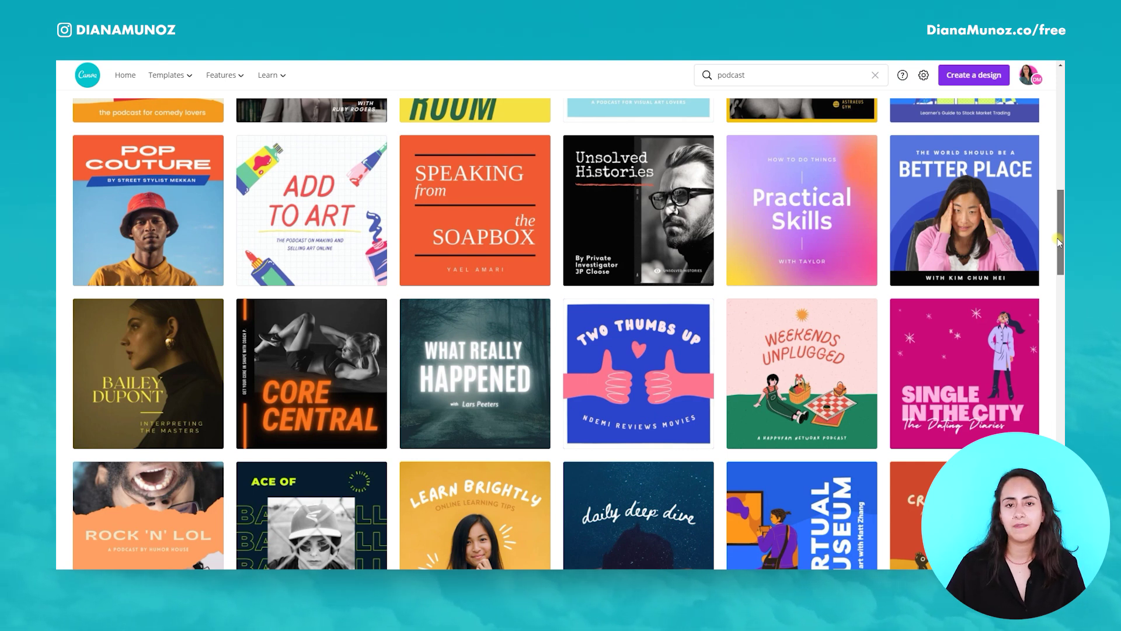
{"action": "left_click_drag", "start_coordinate": [1058, 242], "coordinate": [1063, 290]}
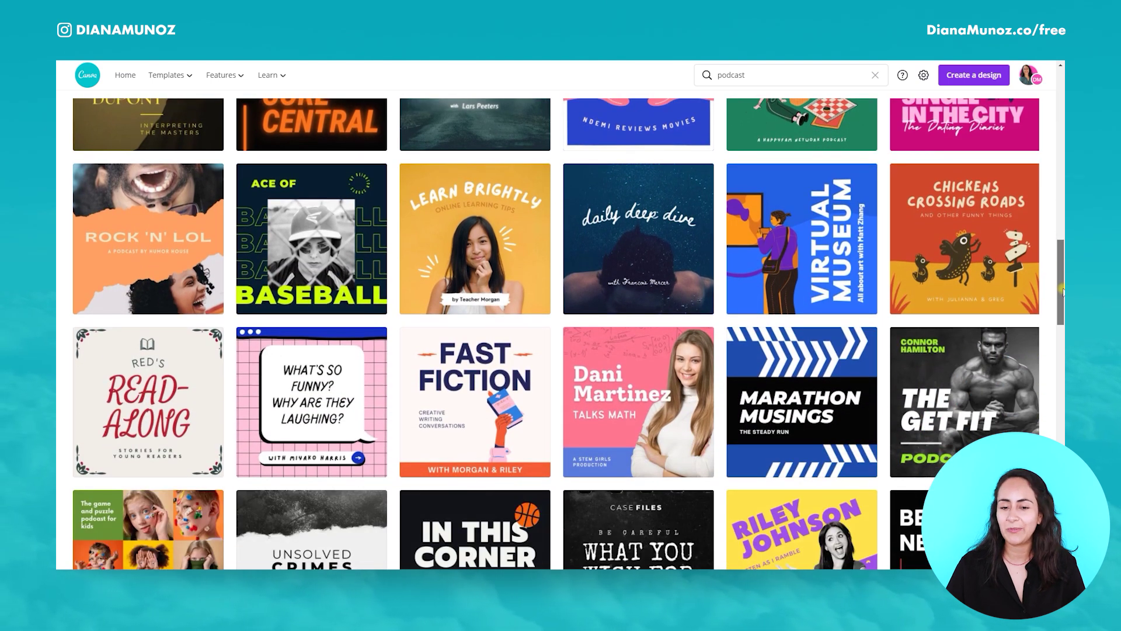
{"action": "left_click_drag", "start_coordinate": [1062, 295], "coordinate": [1063, 383]}
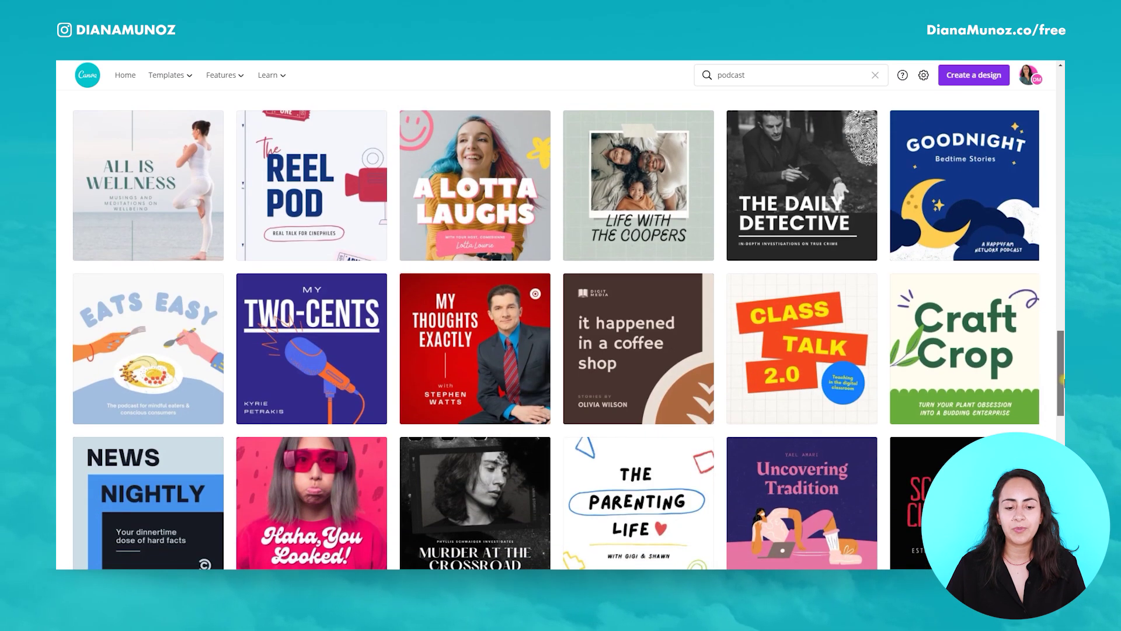
Preview the A Lotta Laughs comedy podcast cover template.
{"action": "mouse_move", "coordinate": [538, 127]}
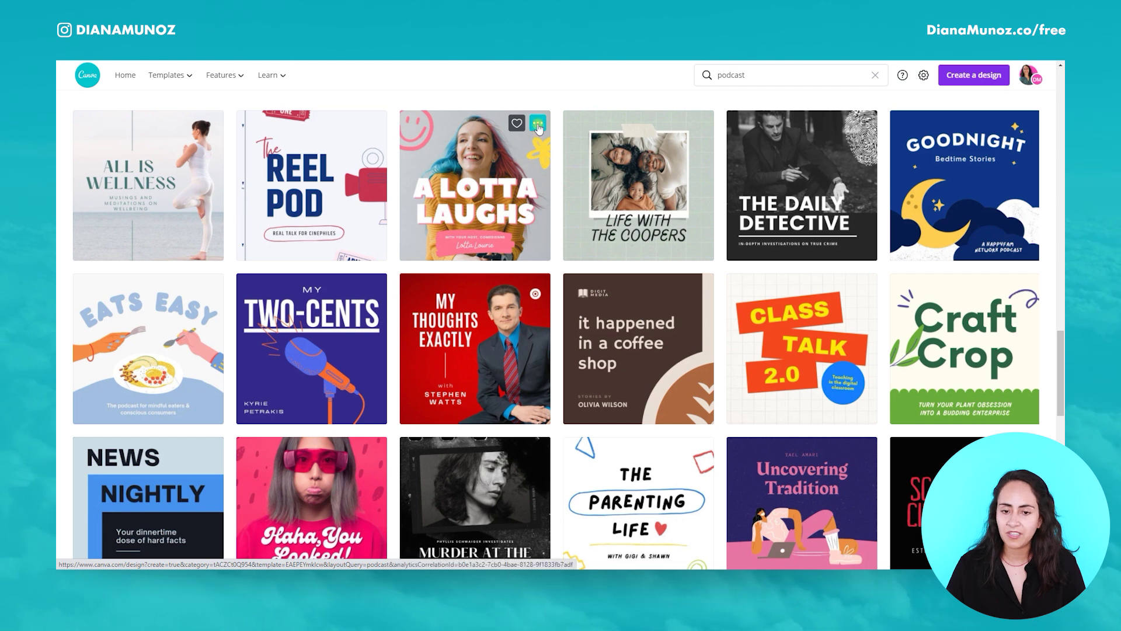
{"action": "left_click", "coordinate": [538, 127]}
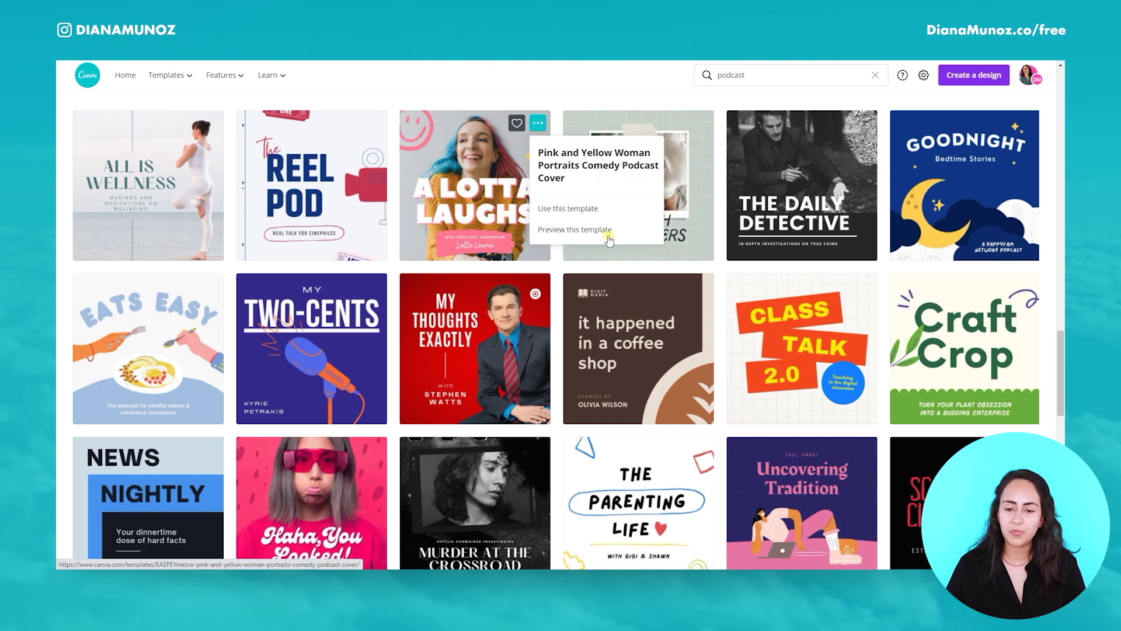
{"action": "left_click", "coordinate": [625, 232]}
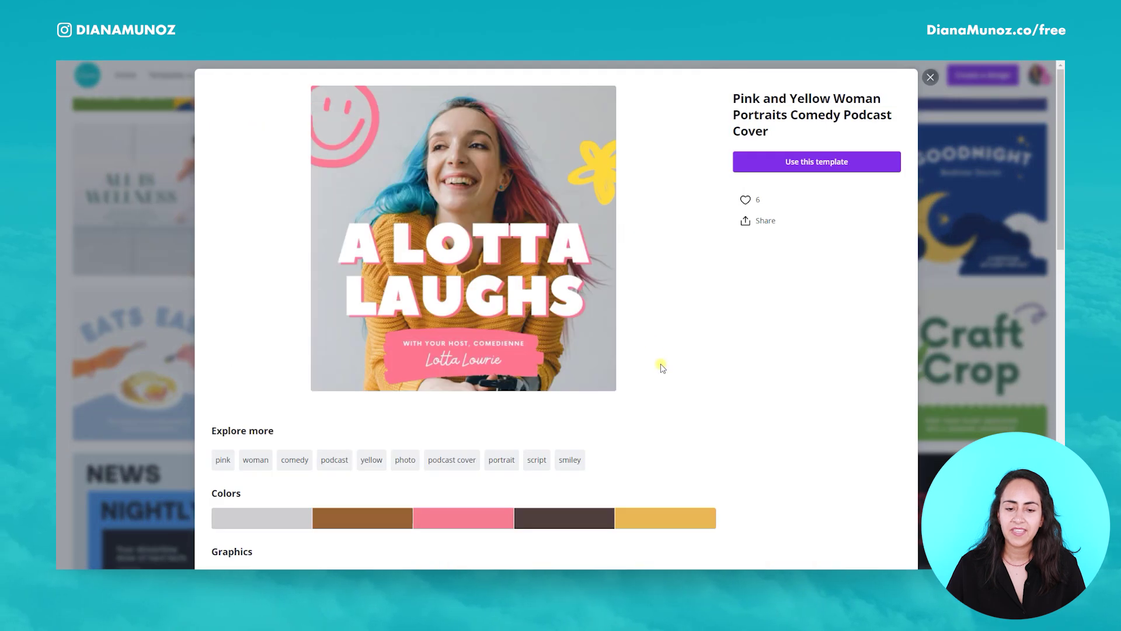
Look over the comedy podcast cover's preview details, then close the preview.
{"action": "scroll", "coordinate": [660, 364], "scroll_direction": "down", "scroll_amount": 3}
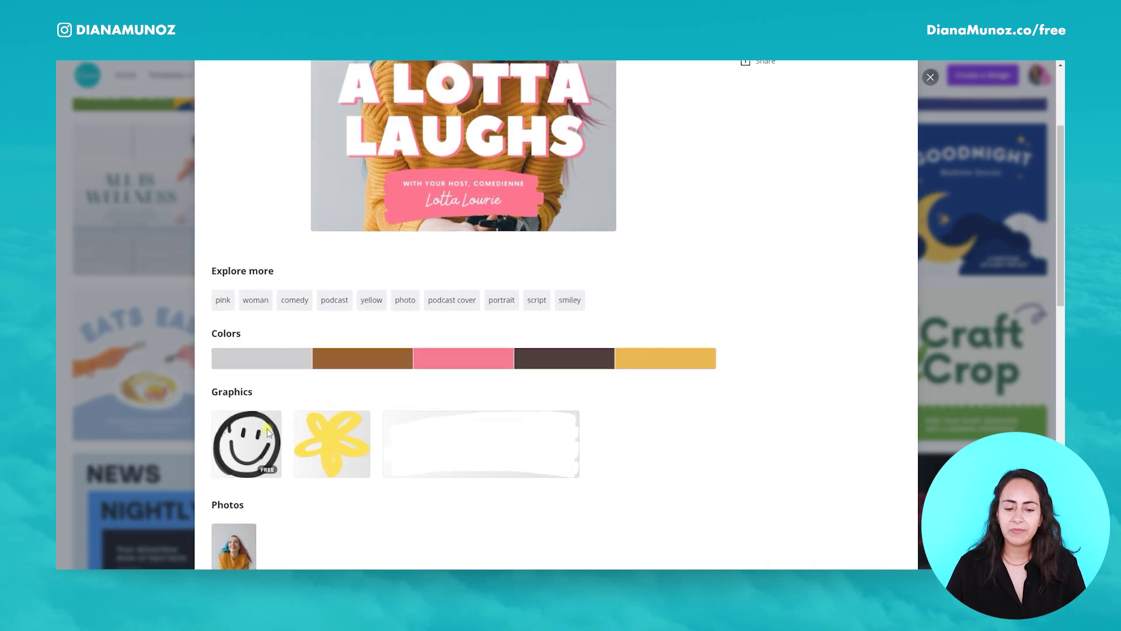
{"action": "scroll", "coordinate": [827, 378], "scroll_direction": "up", "scroll_amount": 3}
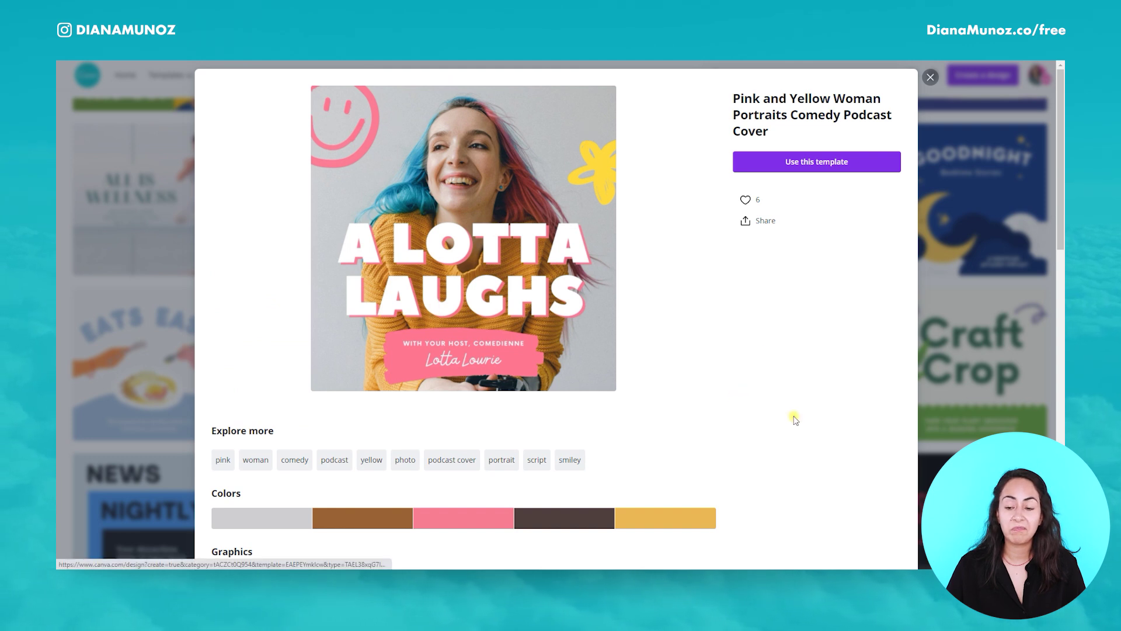
{"action": "left_click", "coordinate": [1024, 331]}
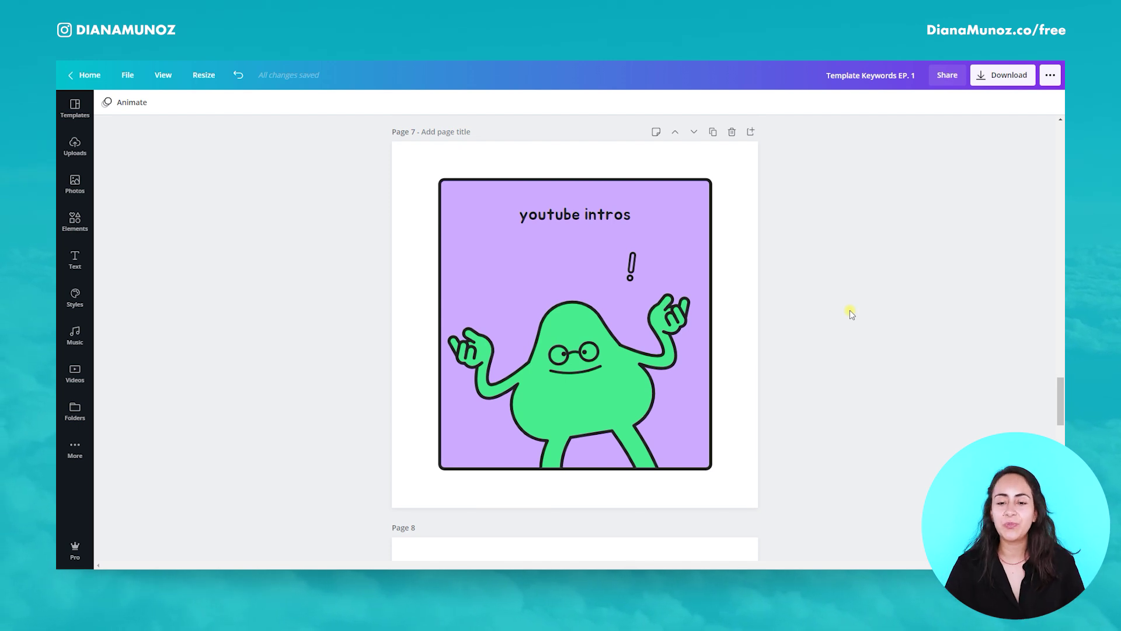
Search templates for 'youtube intros', copied from page 7, replacing 'podcast'.
{"action": "left_click", "coordinate": [633, 216]}
{"action": "key", "text": "ctrl+a"}
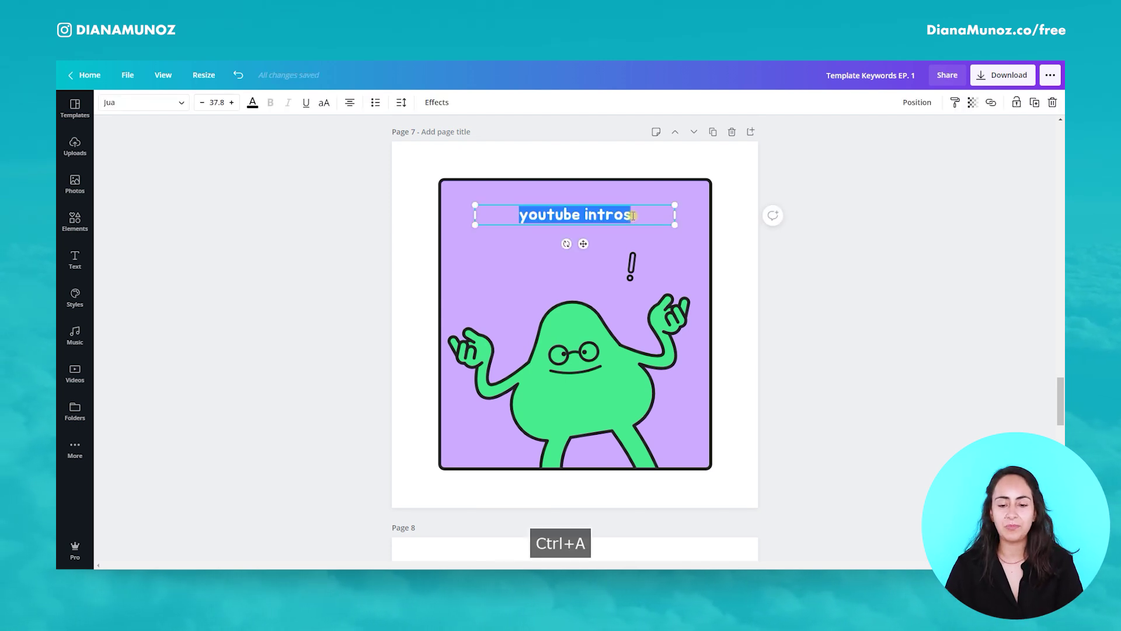
{"action": "left_click", "coordinate": [762, 275]}
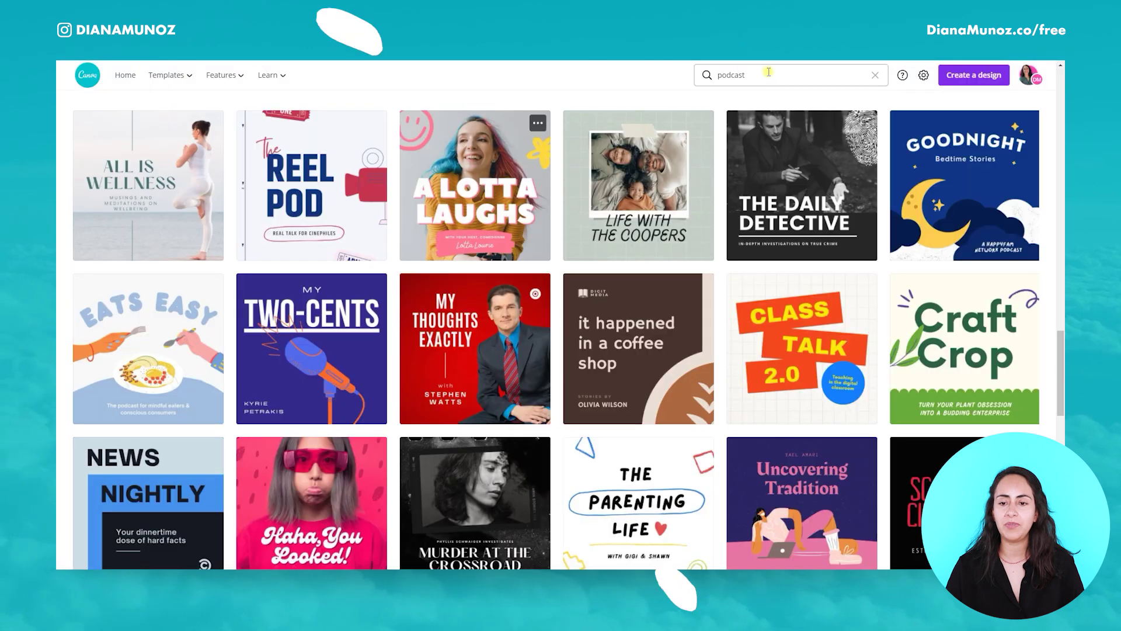
{"action": "key", "text": "ctrl+v"}
{"action": "key", "text": "Return"}
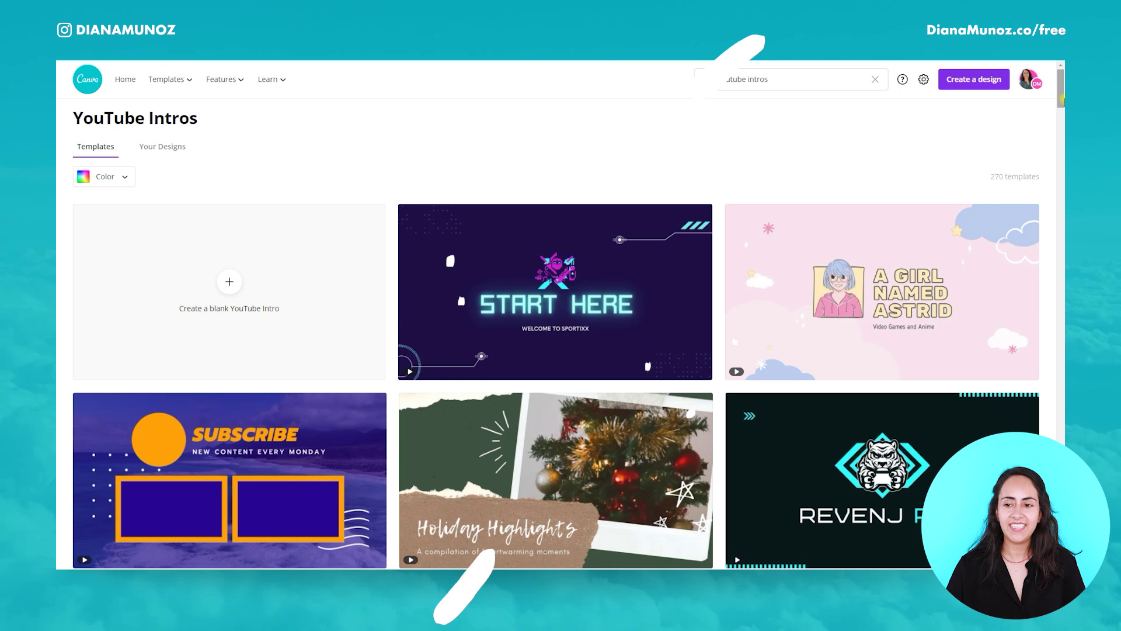
Play previews of animated intro results such as Start Here and Subscribe.
{"action": "mouse_move", "coordinate": [1062, 97]}
{"action": "left_mouse_down"}
{"action": "mouse_move", "coordinate": [1063, 132]}
{"action": "mouse_move", "coordinate": [1062, 77]}
{"action": "left_mouse_up"}
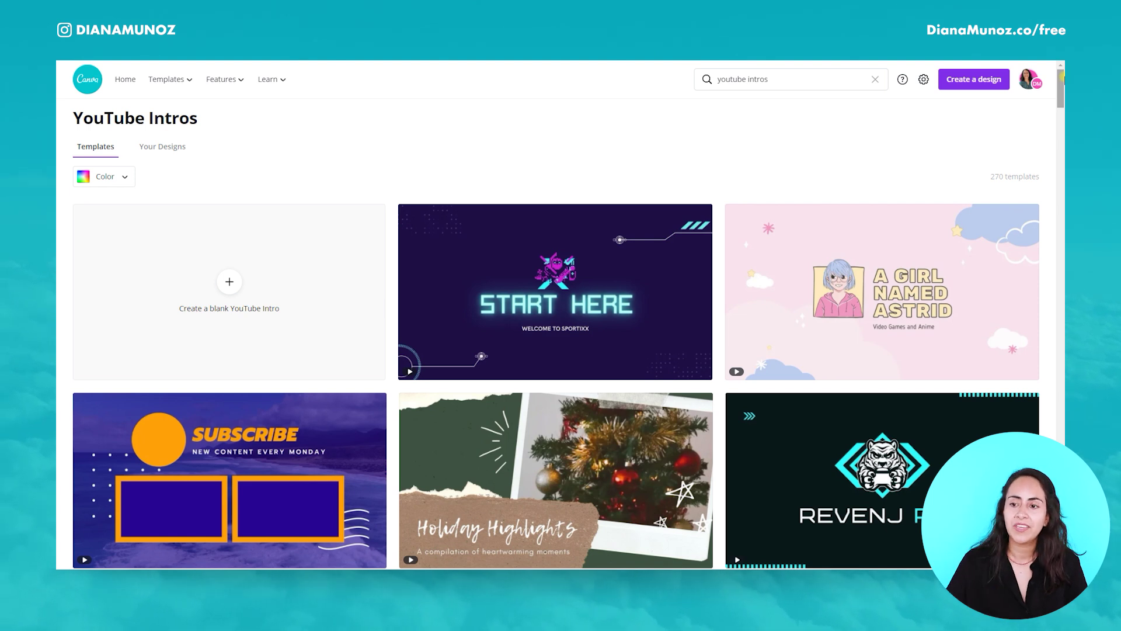
{"action": "left_click_drag", "start_coordinate": [1062, 77], "coordinate": [1062, 87]}
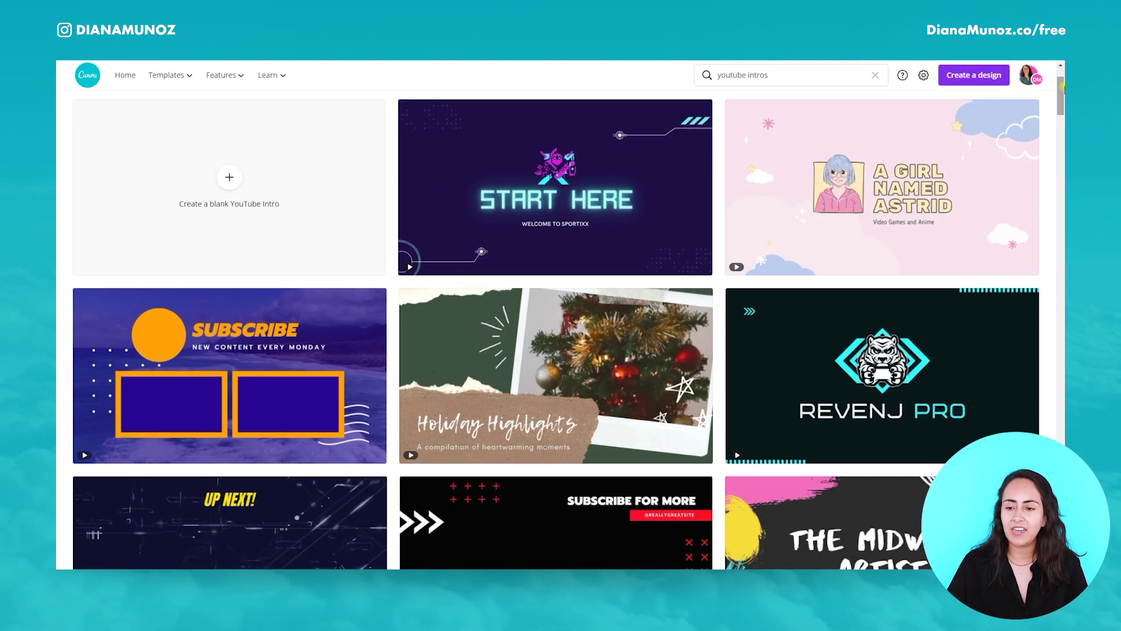
{"action": "mouse_move", "coordinate": [881, 188]}
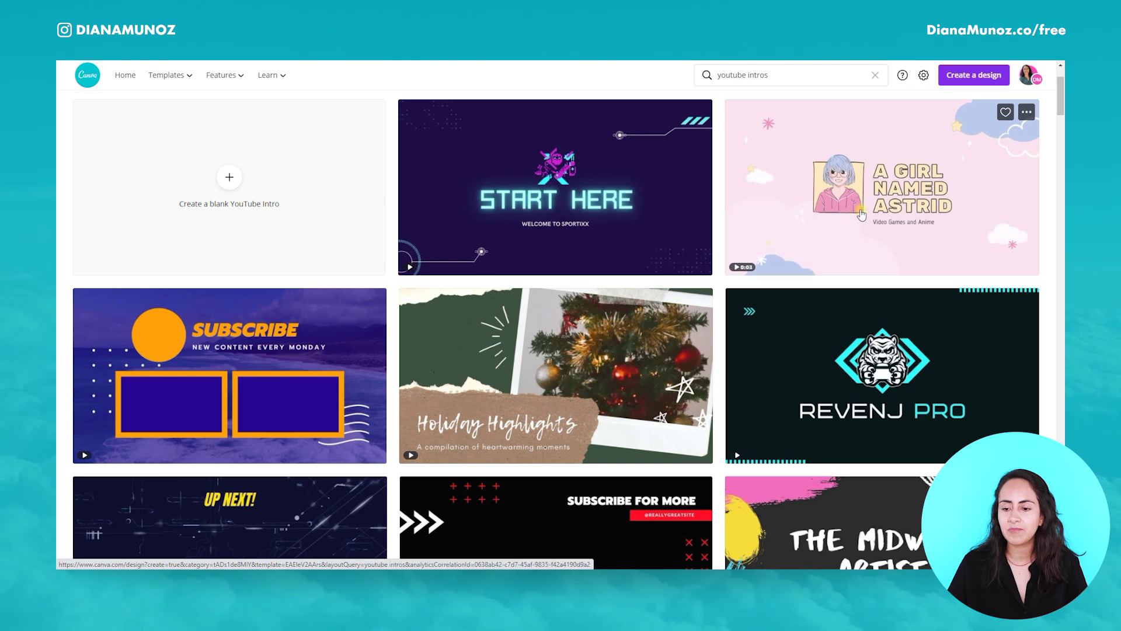
{"action": "mouse_move", "coordinate": [593, 279]}
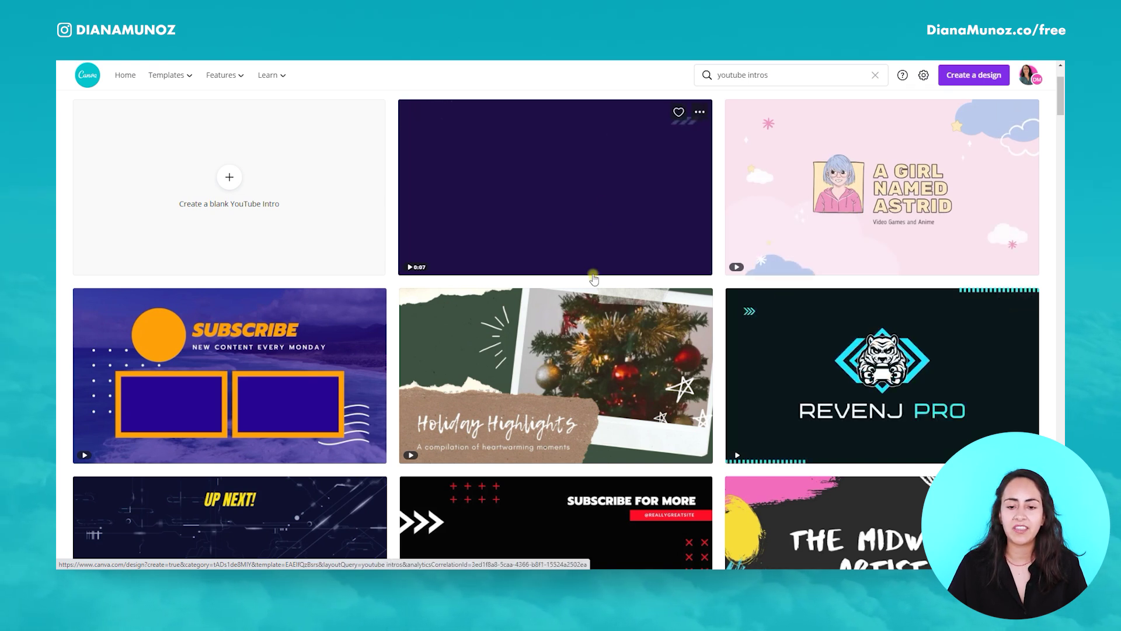
{"action": "mouse_move", "coordinate": [858, 327]}
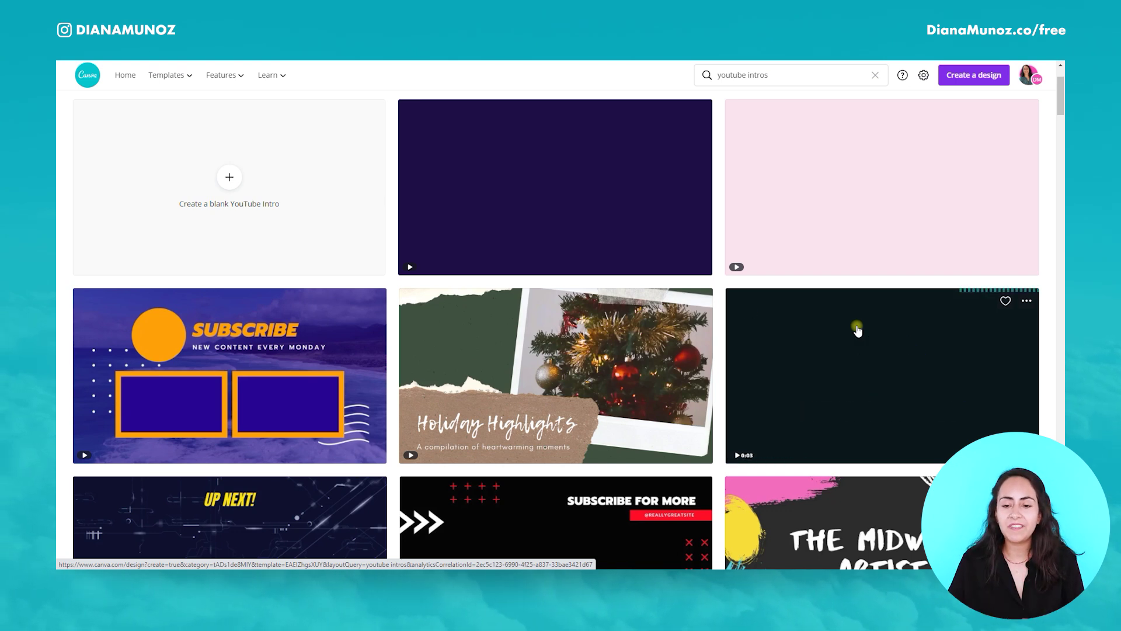
Scroll further down the YouTube intro results, previewing more animated thumbnails.
{"action": "mouse_move", "coordinate": [440, 354]}
{"action": "mouse_move", "coordinate": [242, 427]}
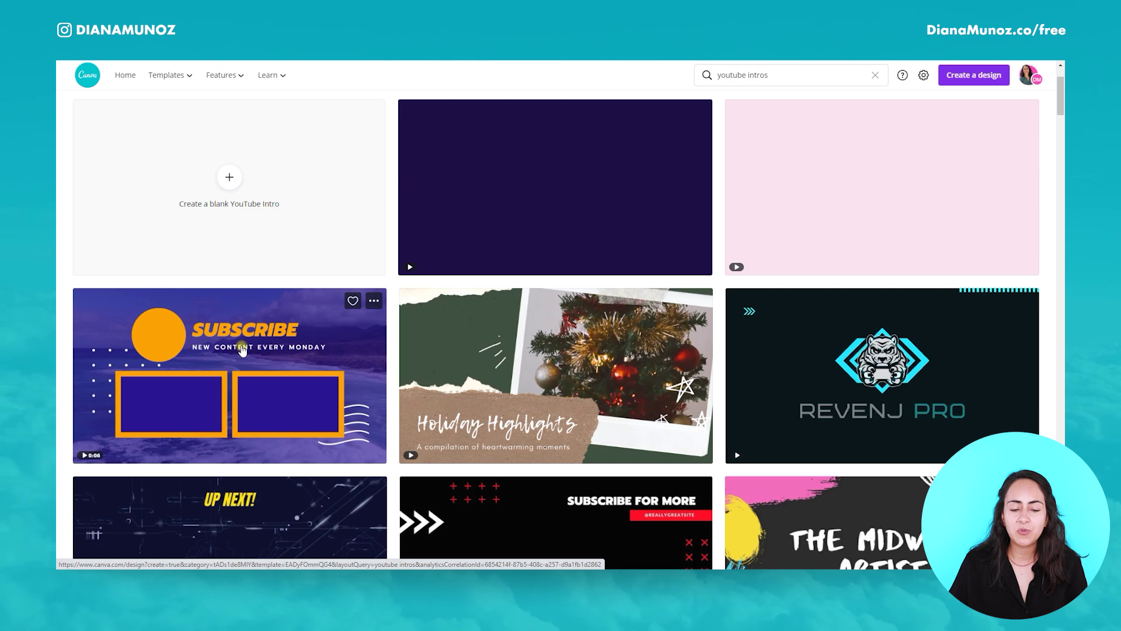
{"action": "scroll", "coordinate": [242, 426], "scroll_direction": "down", "scroll_amount": 1}
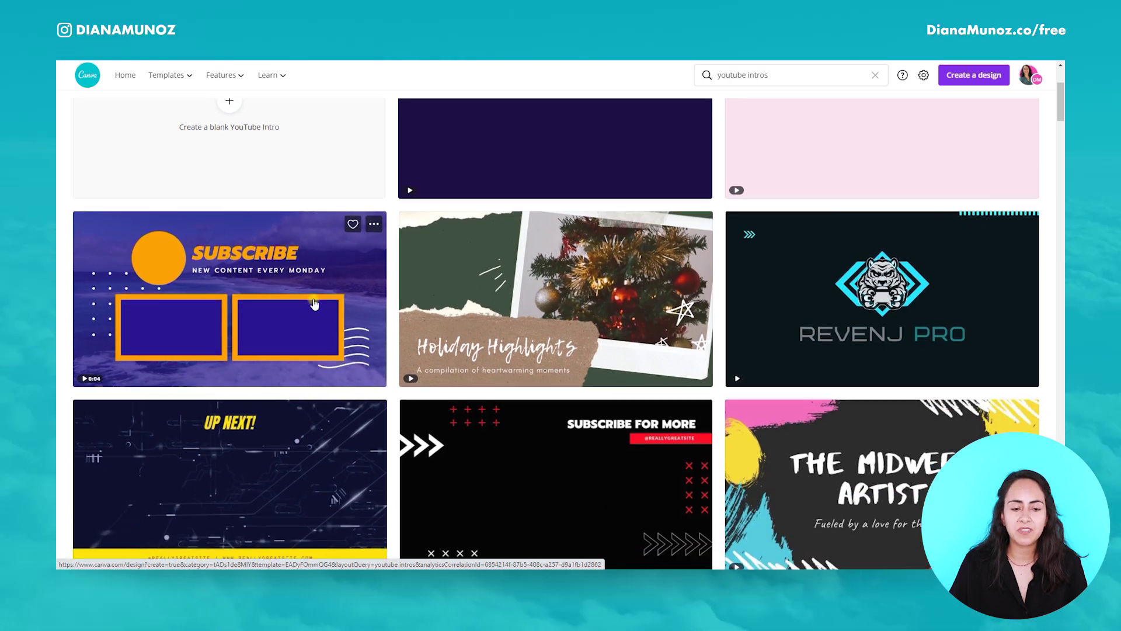
{"action": "scroll", "coordinate": [196, 304], "scroll_direction": "down", "scroll_amount": 2}
{"action": "mouse_move", "coordinate": [260, 350]}
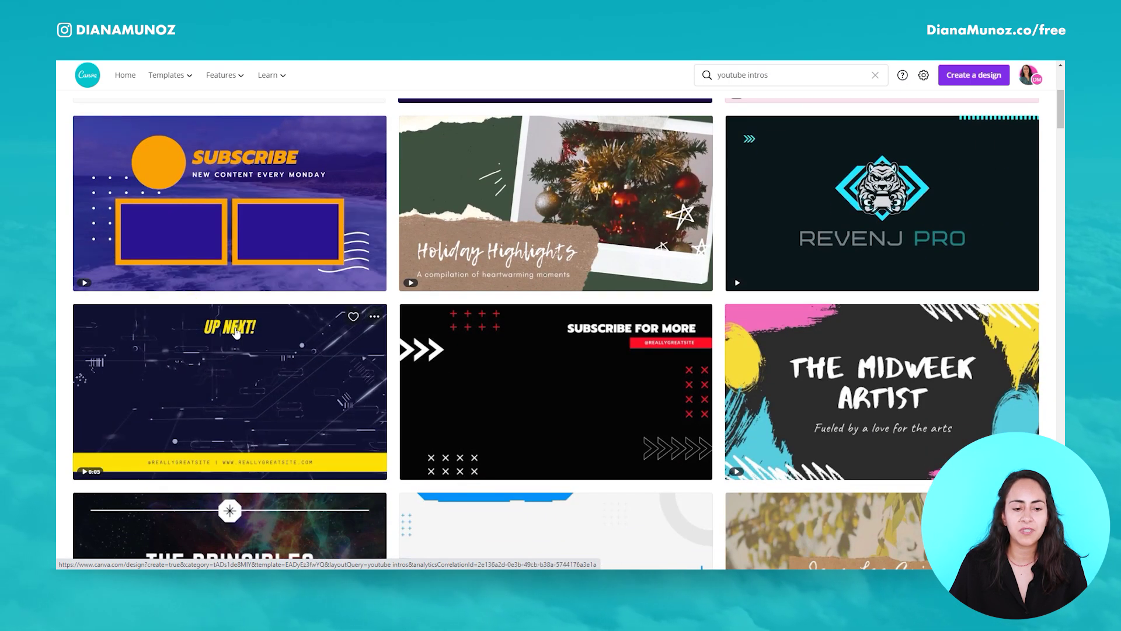
{"action": "mouse_move", "coordinate": [662, 402]}
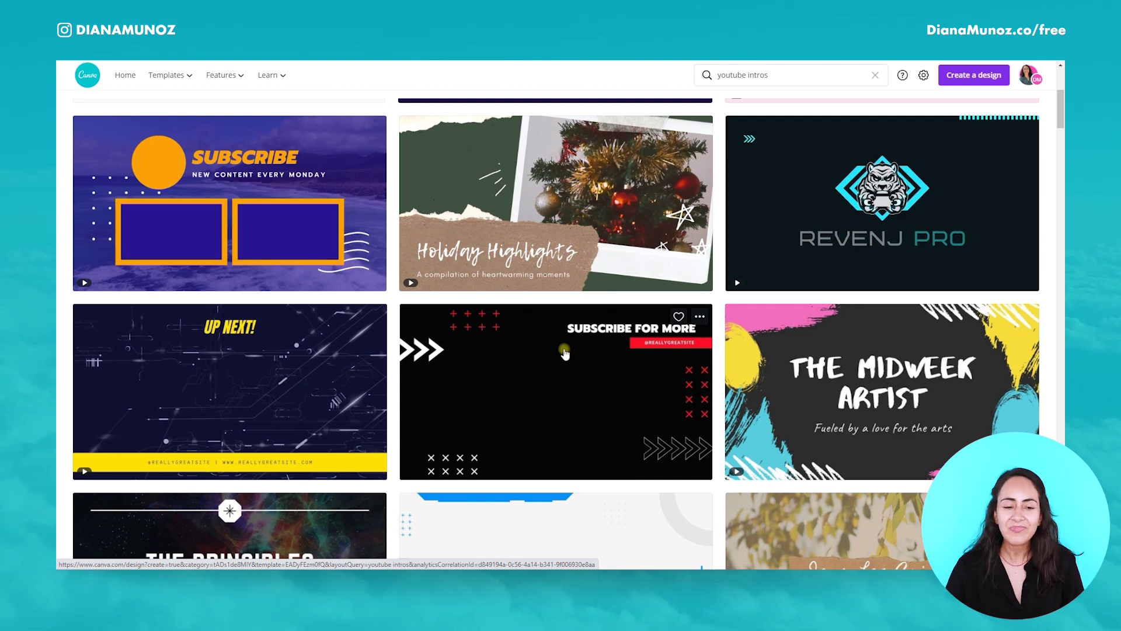
{"action": "scroll", "coordinate": [565, 353], "scroll_direction": "down", "scroll_amount": 3}
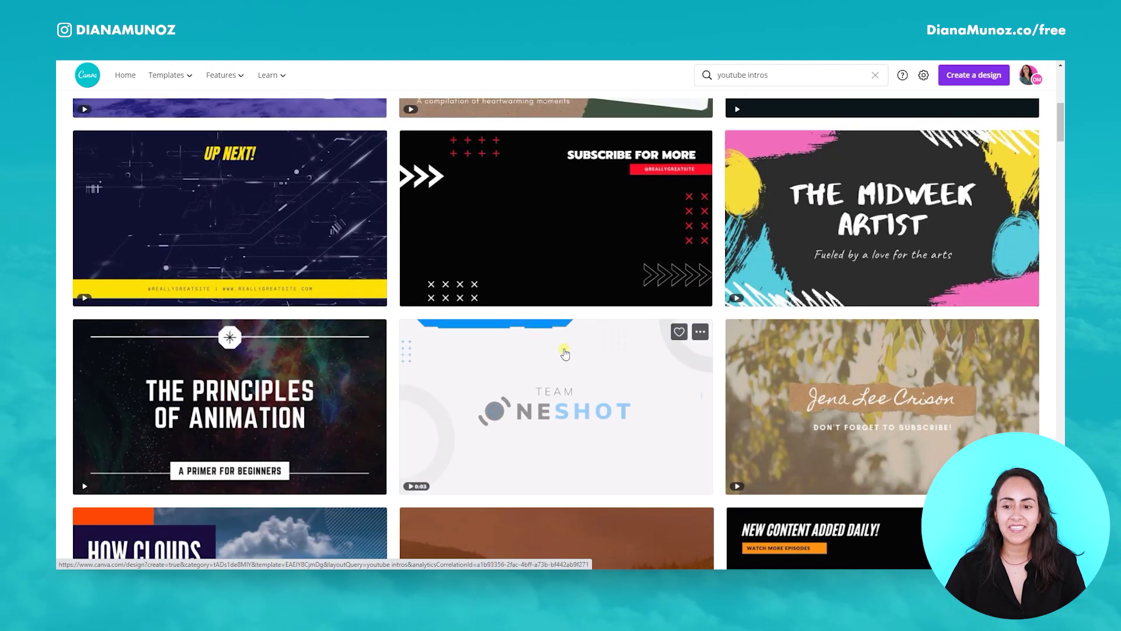
{"action": "scroll", "coordinate": [564, 353], "scroll_direction": "down", "scroll_amount": 4}
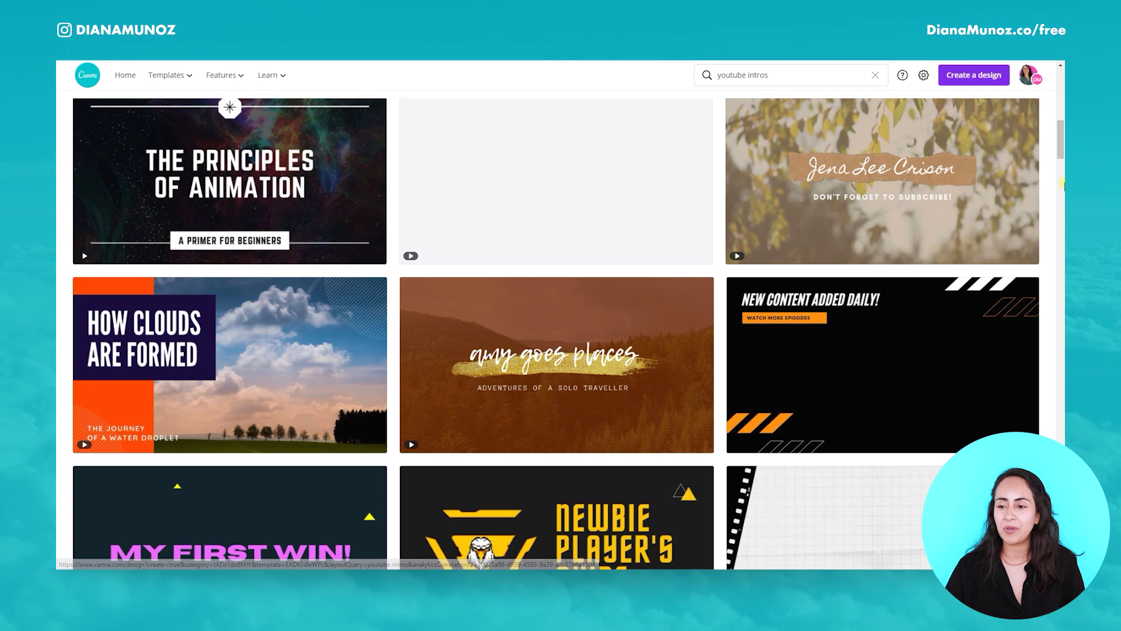
{"action": "left_click_drag", "start_coordinate": [1063, 143], "coordinate": [1063, 215]}
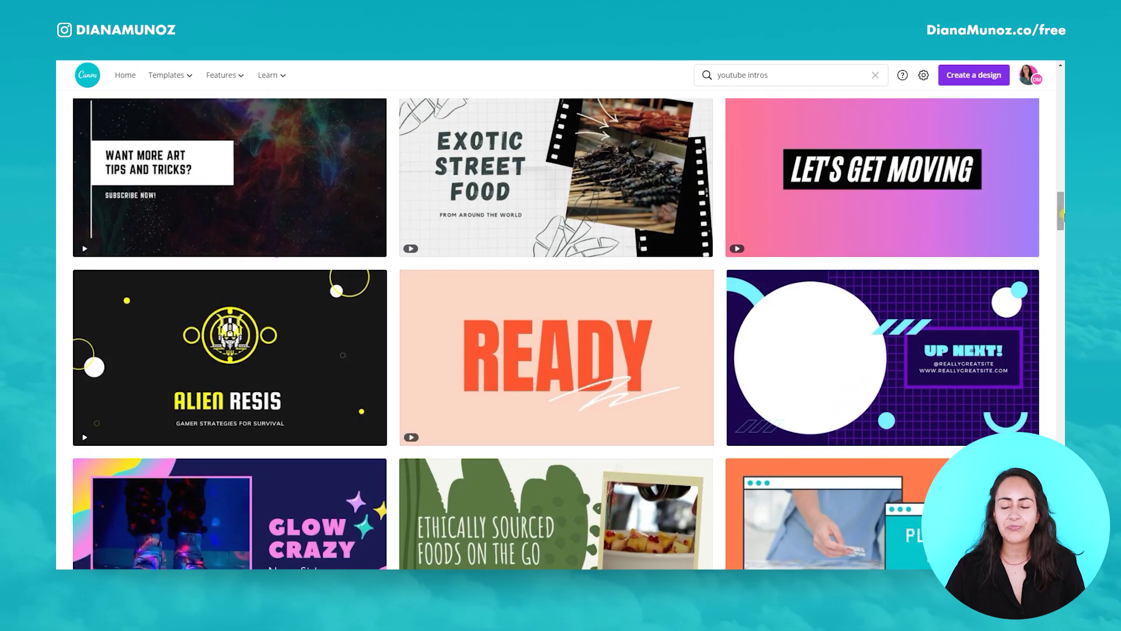
{"action": "left_click_drag", "start_coordinate": [1061, 211], "coordinate": [1063, 237]}
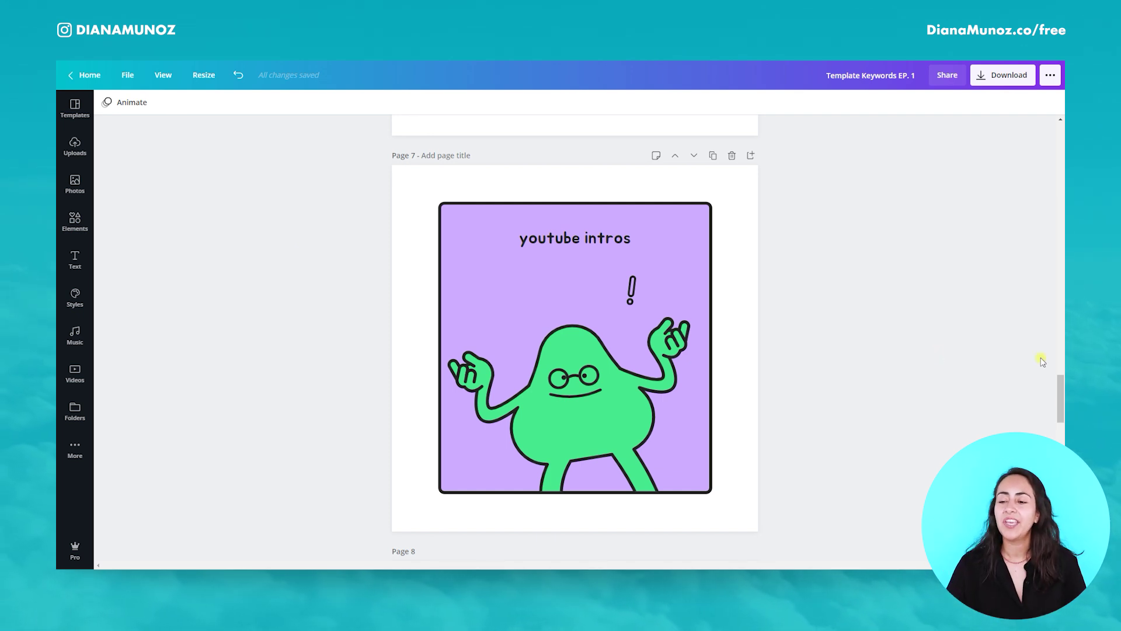
Scroll the Template Keywords canvas from page 7 toward page 8, Desktop Wallpaper.
{"action": "scroll", "coordinate": [1046, 353], "scroll_direction": "up", "scroll_amount": 9}
{"action": "left_click_drag", "start_coordinate": [1047, 347], "coordinate": [1024, 412]}
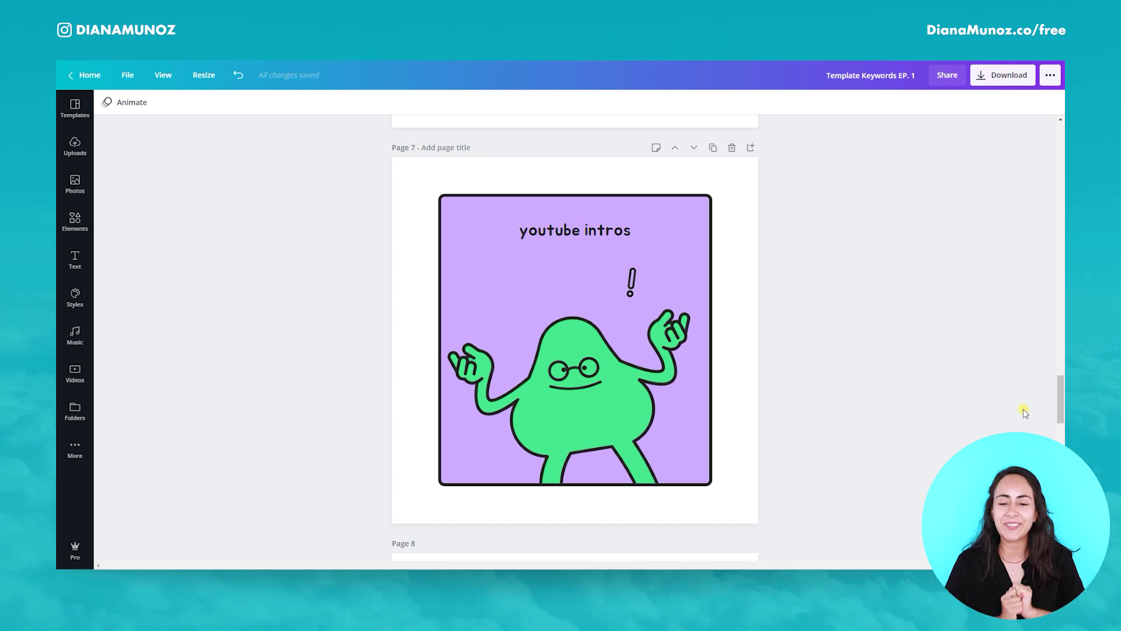
{"action": "scroll", "coordinate": [1023, 409], "scroll_direction": "down", "scroll_amount": 7}
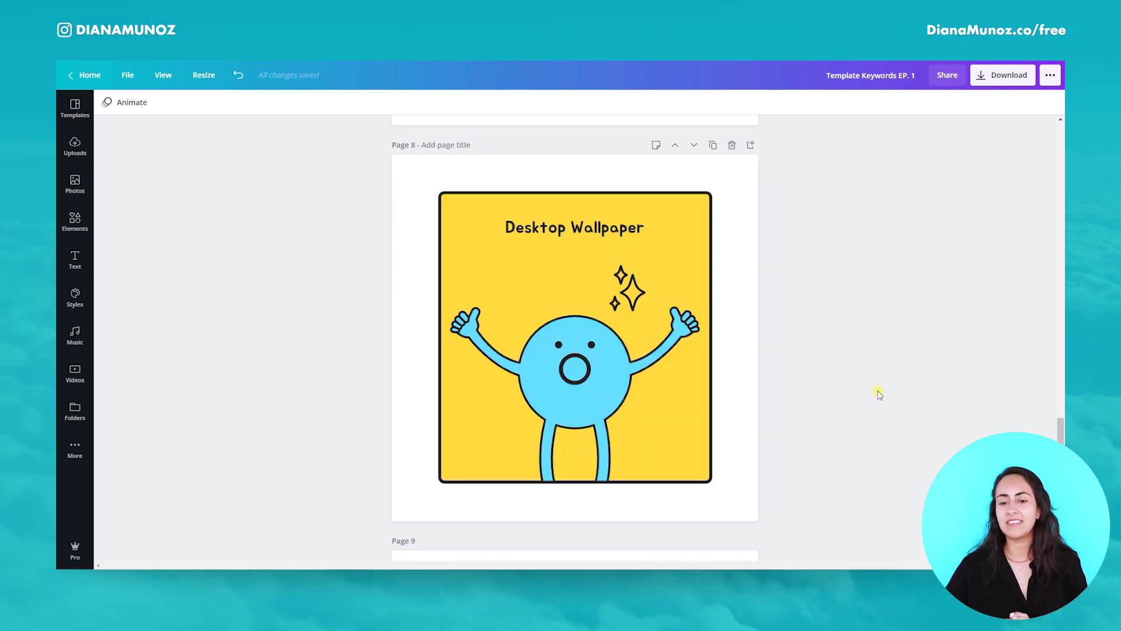
Copy the page 8 'Desktop Wallpaper' title and search templates for it.
{"action": "left_click", "coordinate": [619, 231]}
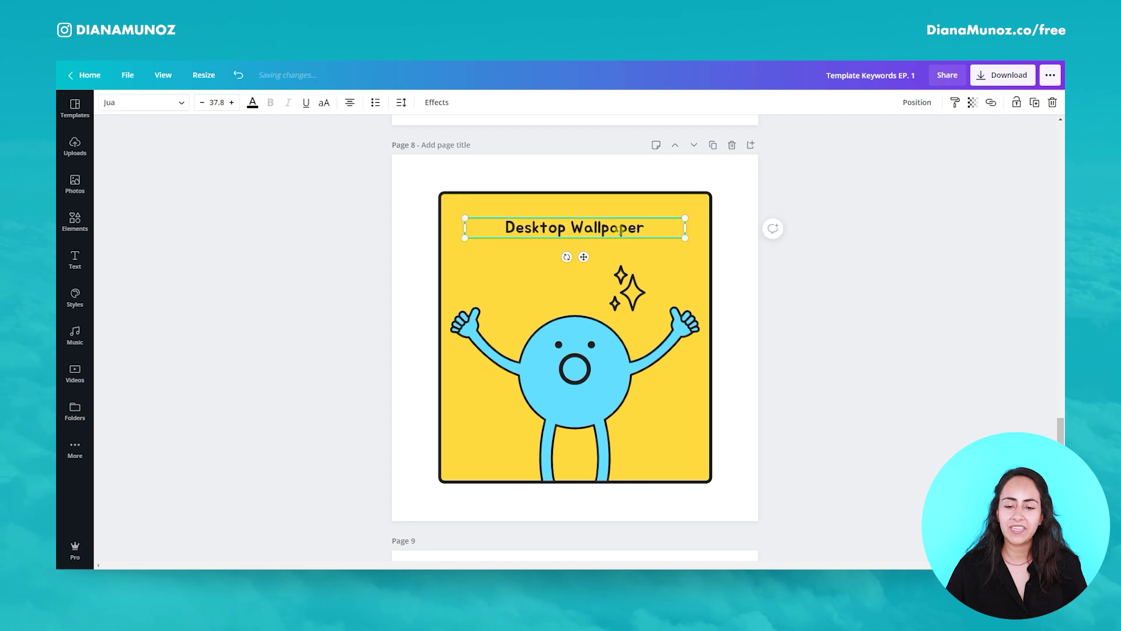
{"action": "left_click", "coordinate": [619, 230]}
{"action": "key", "text": "ctrl+c"}
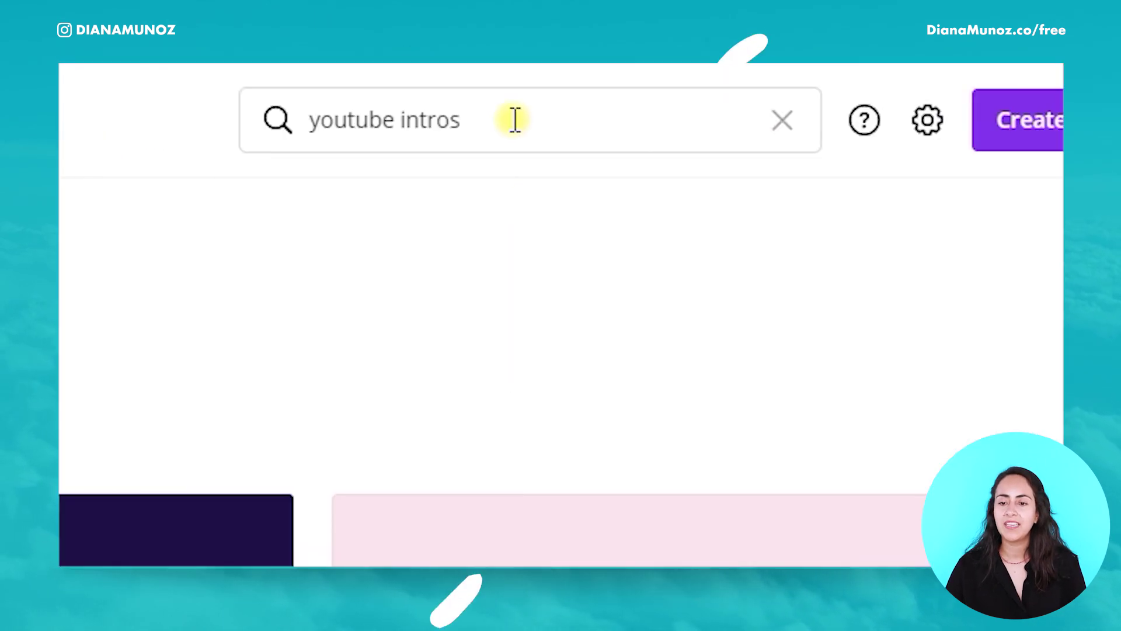
{"action": "left_click", "coordinate": [777, 78]}
{"action": "key", "text": "ctrl+a"}
{"action": "key", "text": "ctrl+v"}
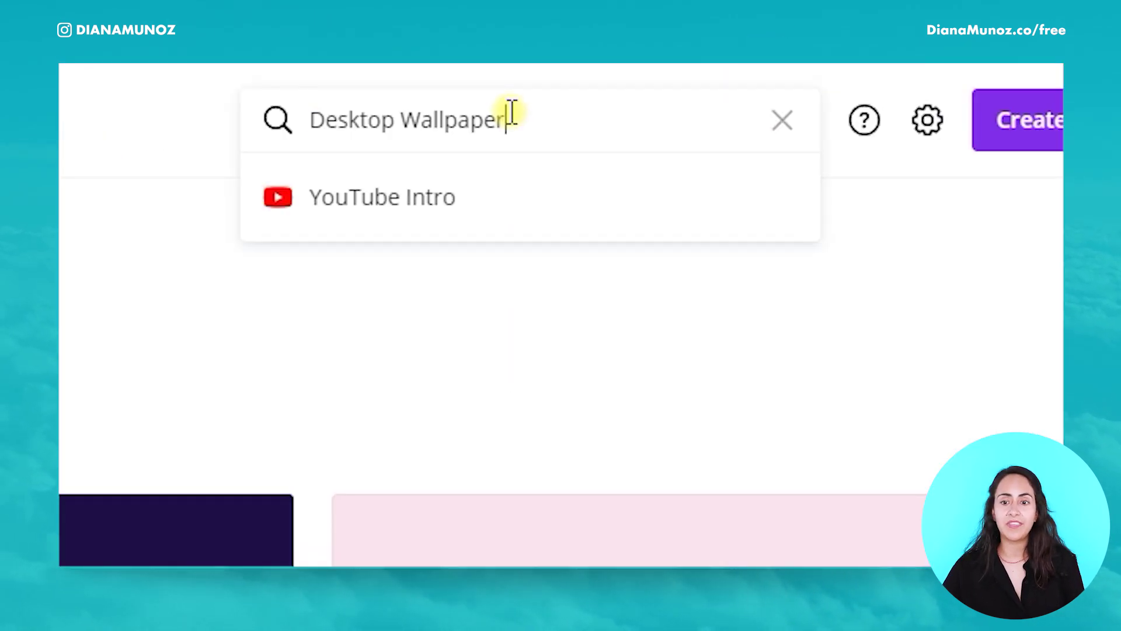
{"action": "key", "text": "Return"}
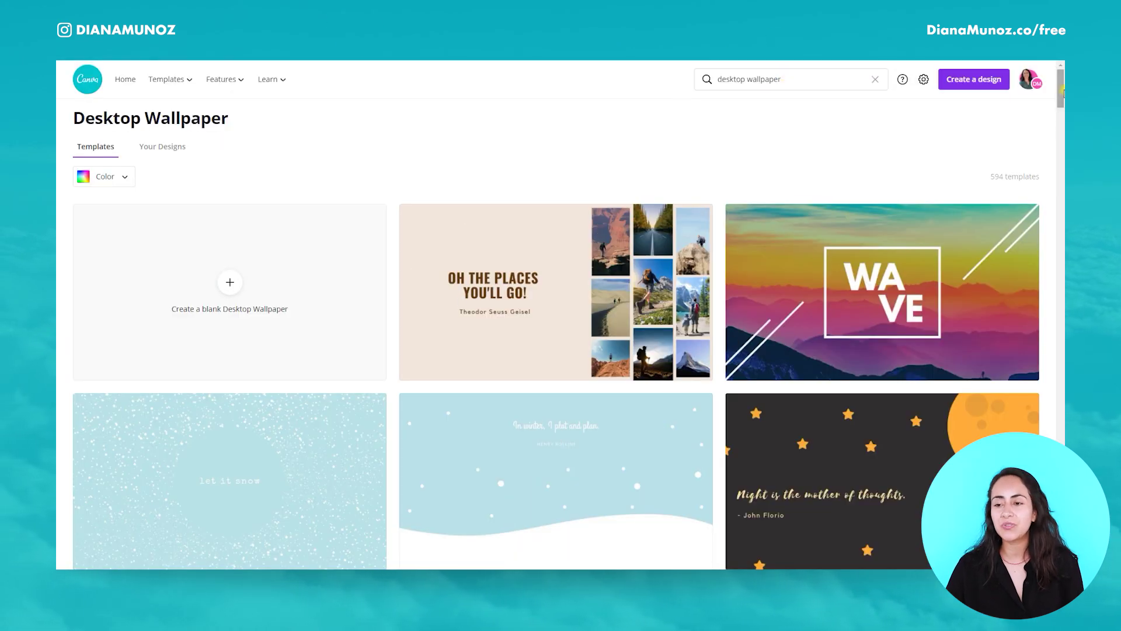
Browse the desktop wallpaper results, then preview and close the Green and Pink Vintage sweater wallpaper template.
{"action": "scroll", "coordinate": [1063, 92], "scroll_direction": "down", "scroll_amount": 4}
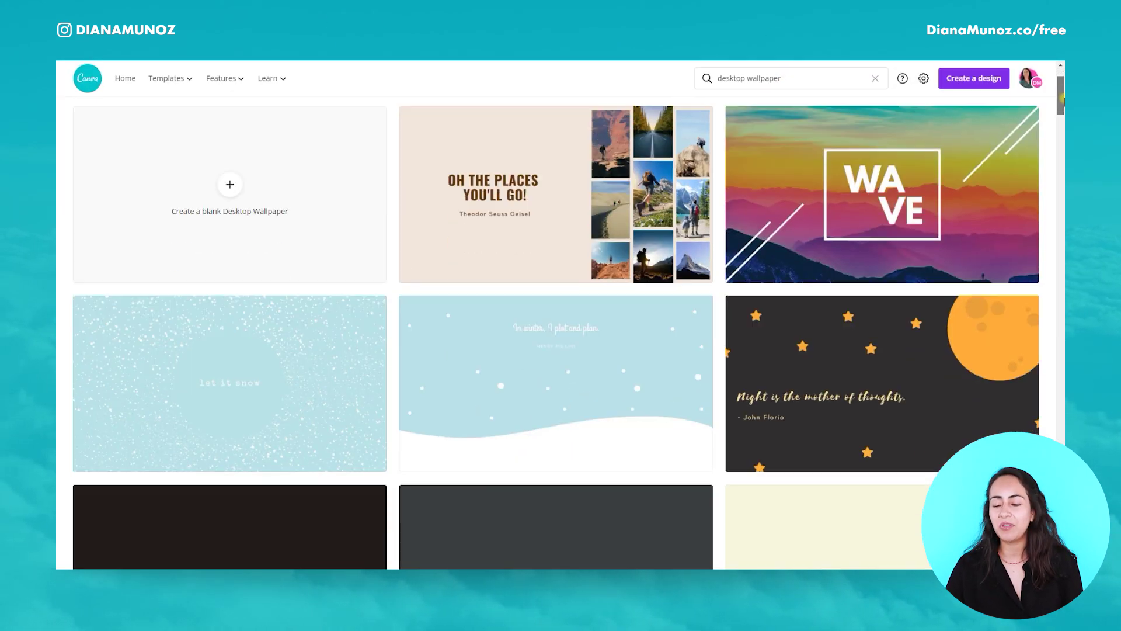
{"action": "scroll", "coordinate": [1064, 90], "scroll_direction": "up", "scroll_amount": 4}
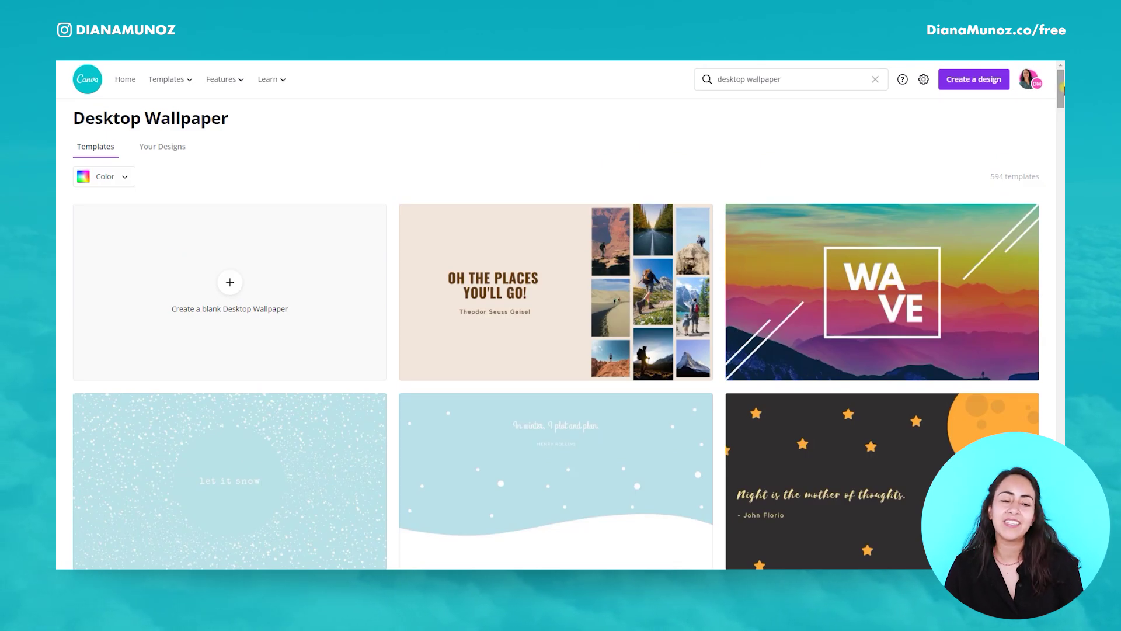
{"action": "left_click_drag", "start_coordinate": [1063, 86], "coordinate": [1062, 131]}
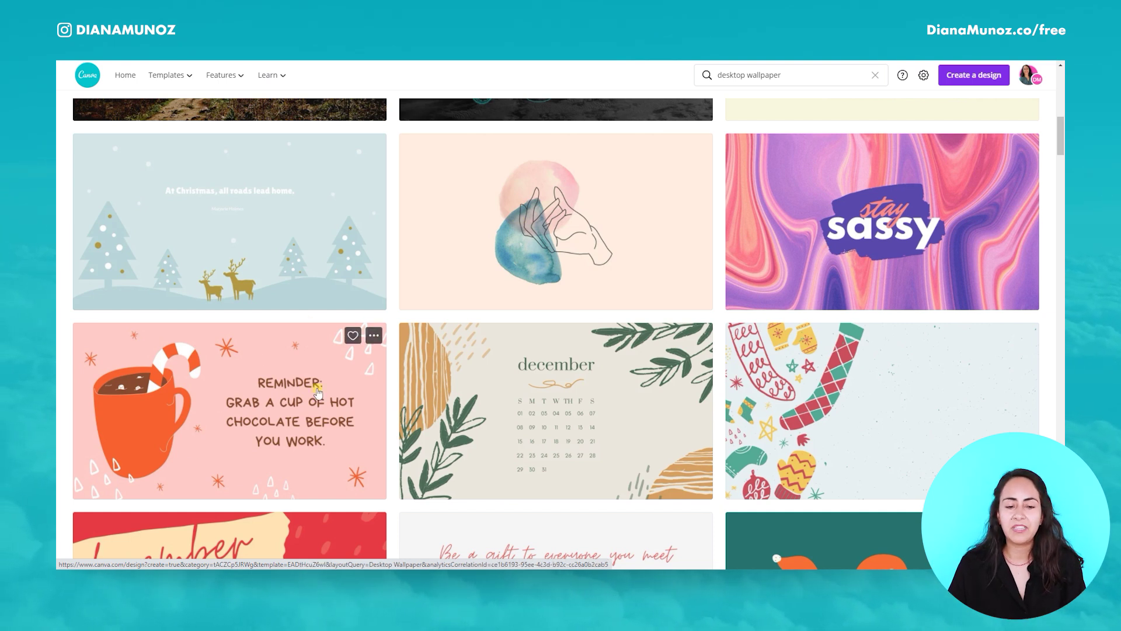
{"action": "scroll", "coordinate": [317, 392], "scroll_direction": "down", "scroll_amount": 4}
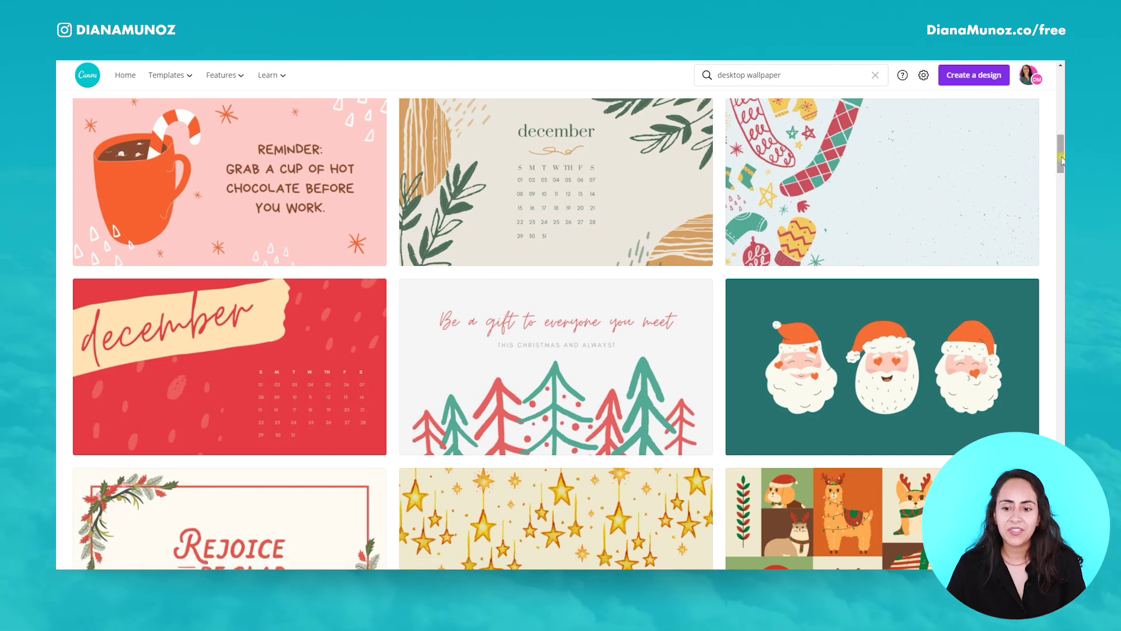
{"action": "scroll", "coordinate": [1061, 208], "scroll_direction": "down", "scroll_amount": 6}
{"action": "left_click_drag", "start_coordinate": [1062, 194], "coordinate": [1062, 413]}
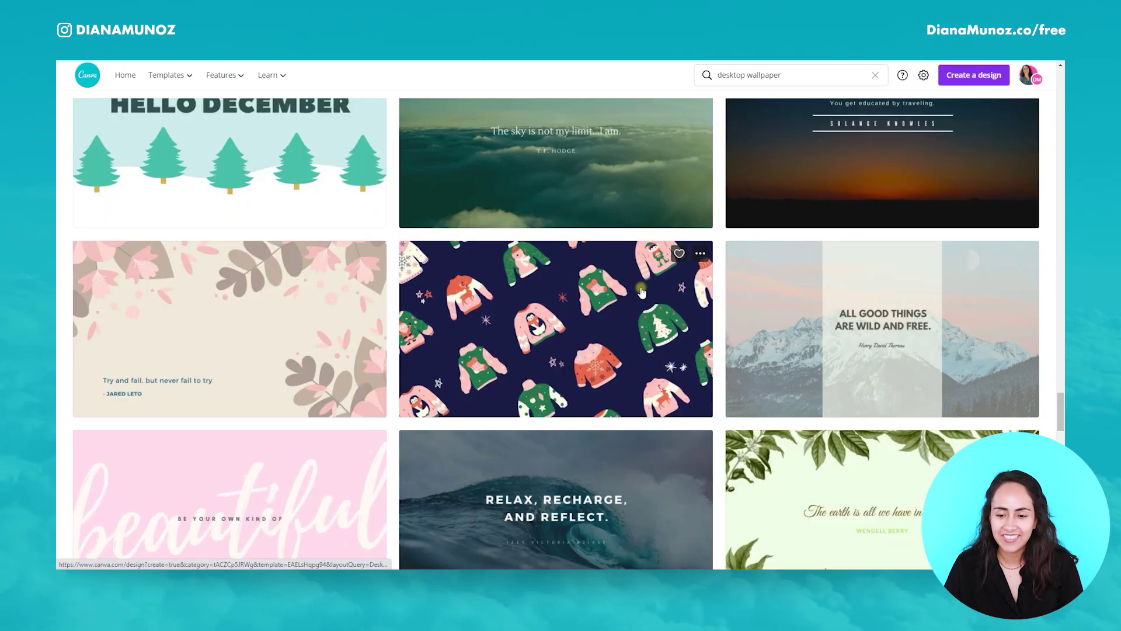
{"action": "left_click", "coordinate": [700, 253]}
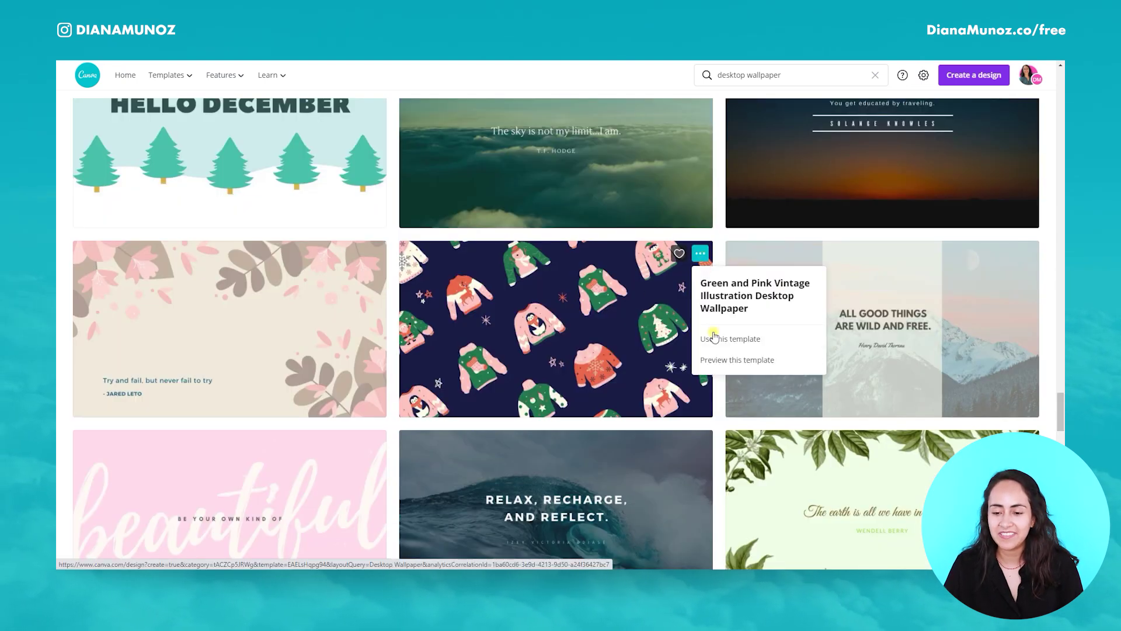
{"action": "left_click", "coordinate": [713, 359]}
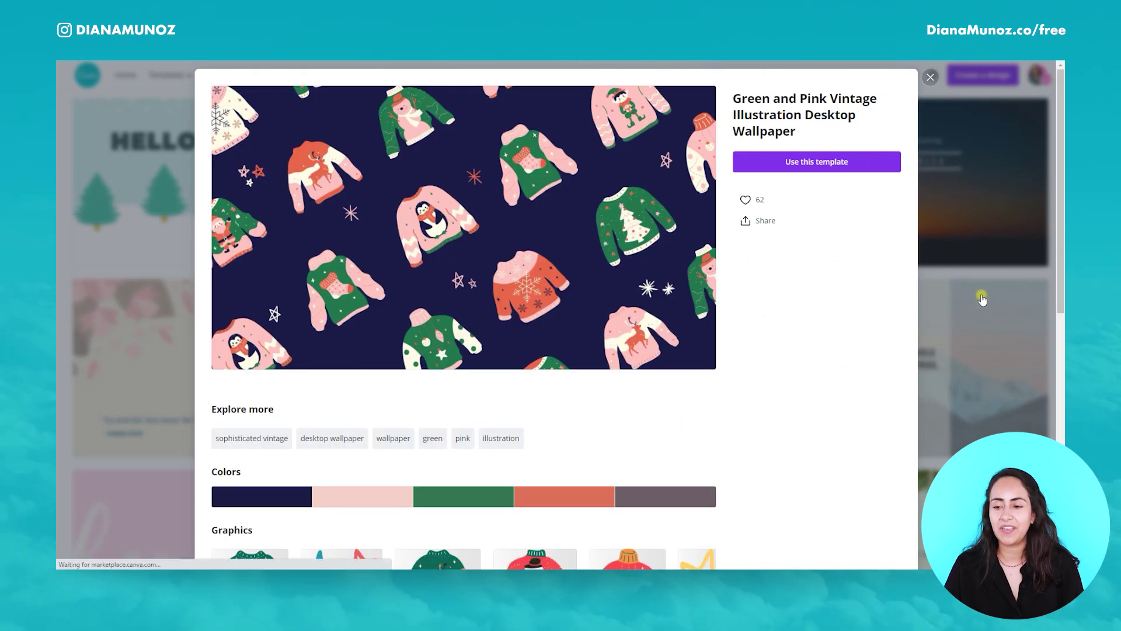
{"action": "left_click", "coordinate": [982, 299]}
{"action": "left_click_drag", "start_coordinate": [1061, 412], "coordinate": [1061, 79]}
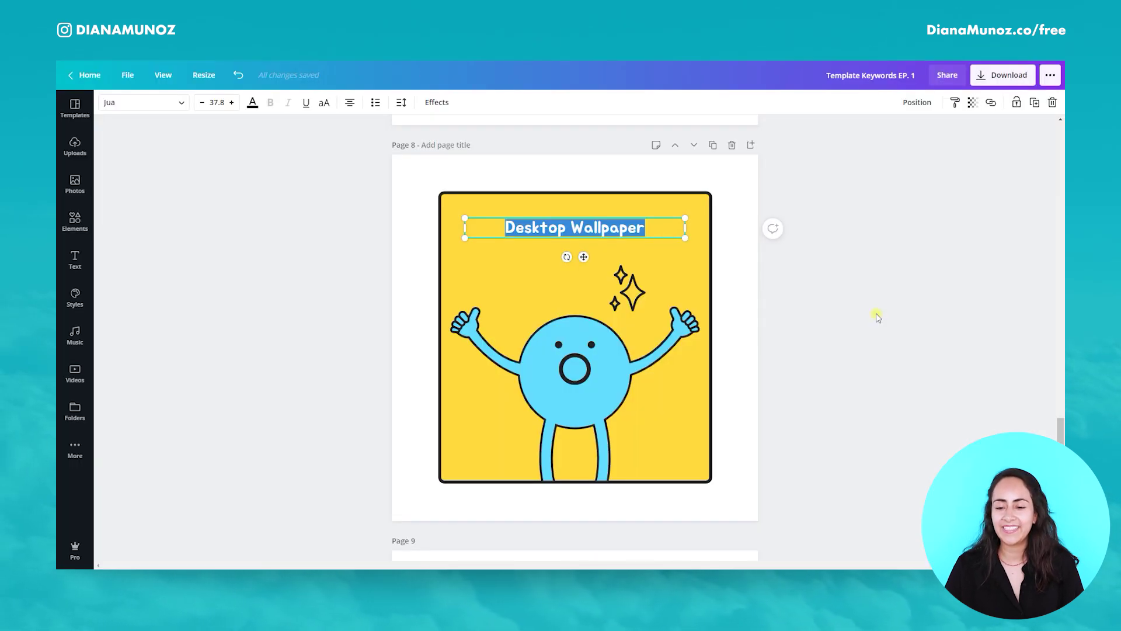
Scroll to page 9 and copy its 'Phone Wallpaper' title text.
{"action": "left_click", "coordinate": [876, 314]}
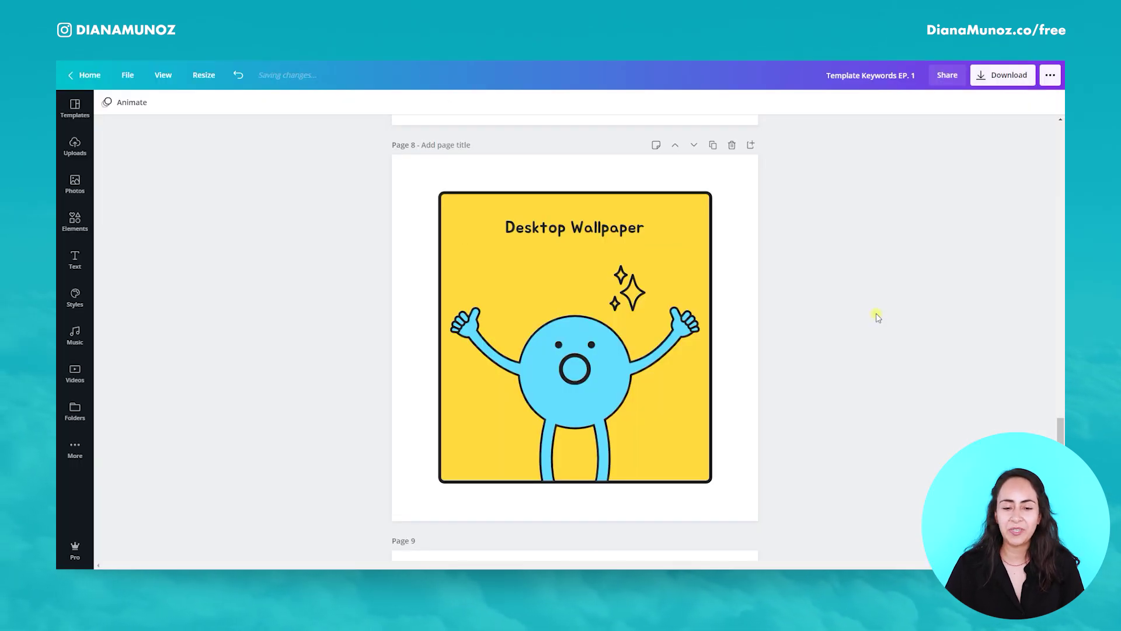
{"action": "scroll", "coordinate": [876, 313], "scroll_direction": "down", "scroll_amount": 7}
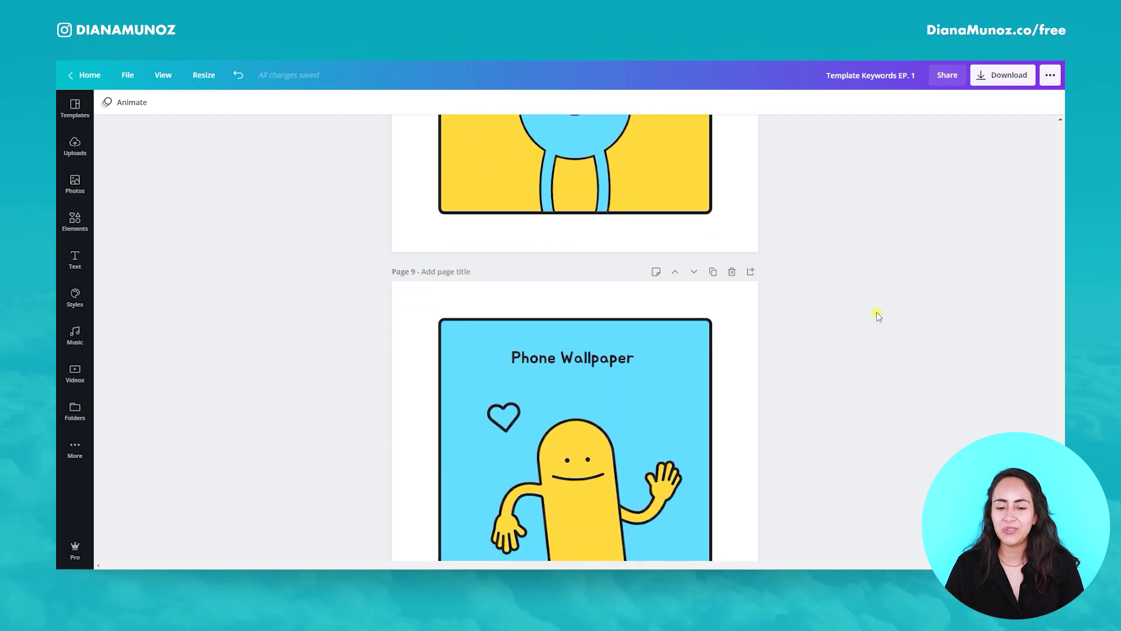
{"action": "left_click", "coordinate": [623, 219]}
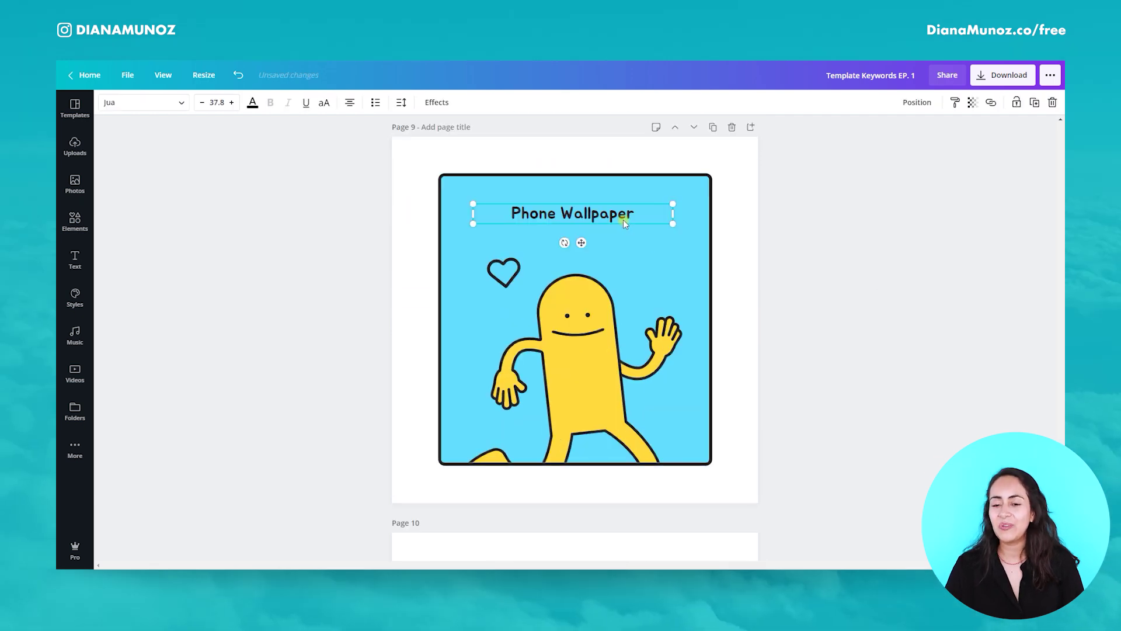
{"action": "left_click", "coordinate": [642, 213]}
{"action": "key", "text": "ctrl+c"}
{"action": "left_click", "coordinate": [839, 335]}
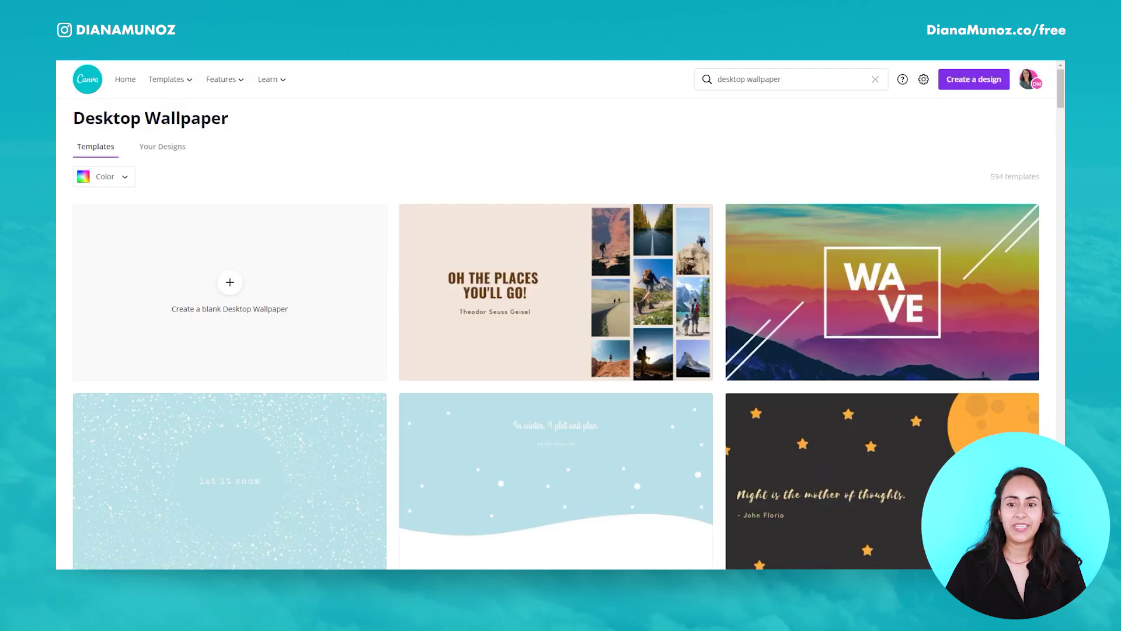
Replace the search query with 'Phone Wallpaper' and browse the 137 template results.
{"action": "left_click", "coordinate": [811, 83]}
{"action": "left_click_drag", "start_coordinate": [539, 139], "coordinate": [250, 117]}
{"action": "key", "text": "ctrl+v"}
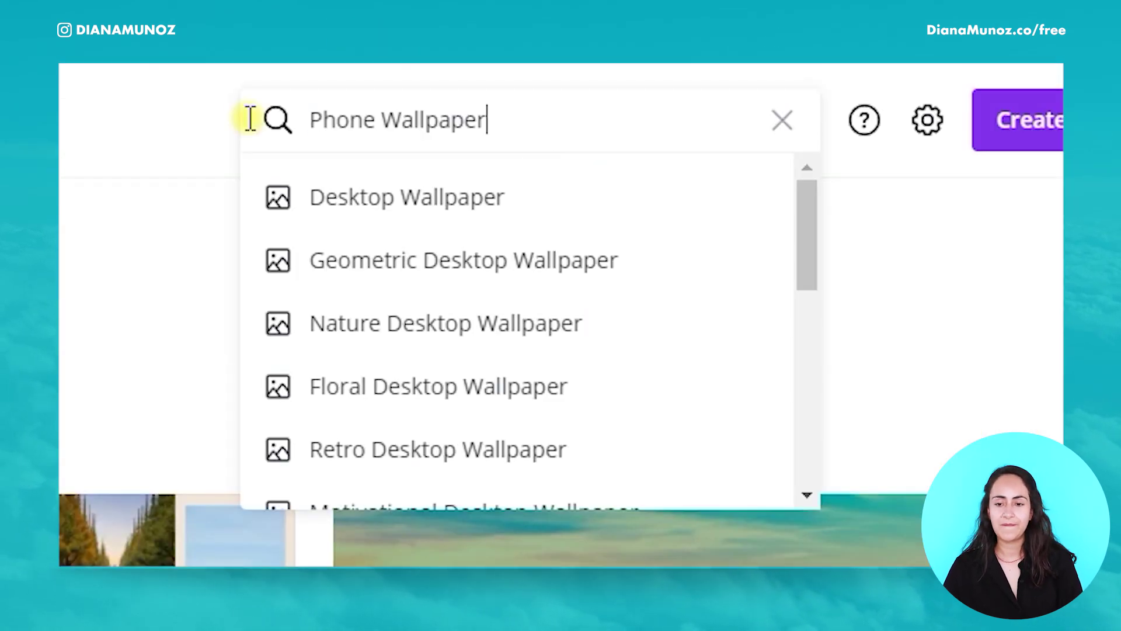
{"action": "key", "text": "Return"}
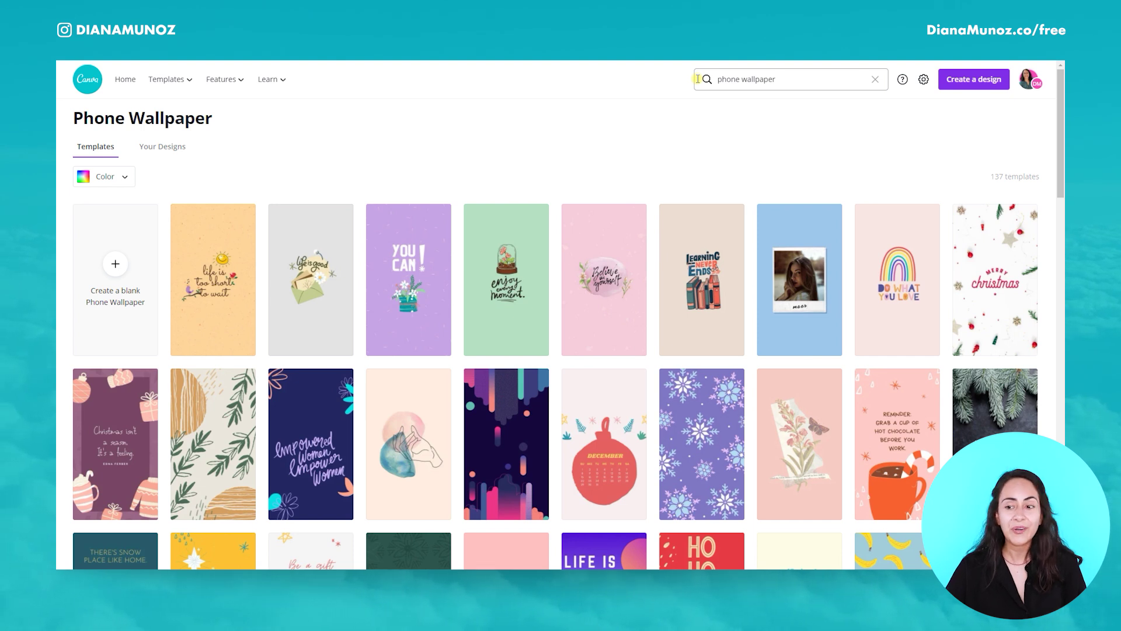
{"action": "scroll", "coordinate": [1062, 157], "scroll_direction": "down", "scroll_amount": 1}
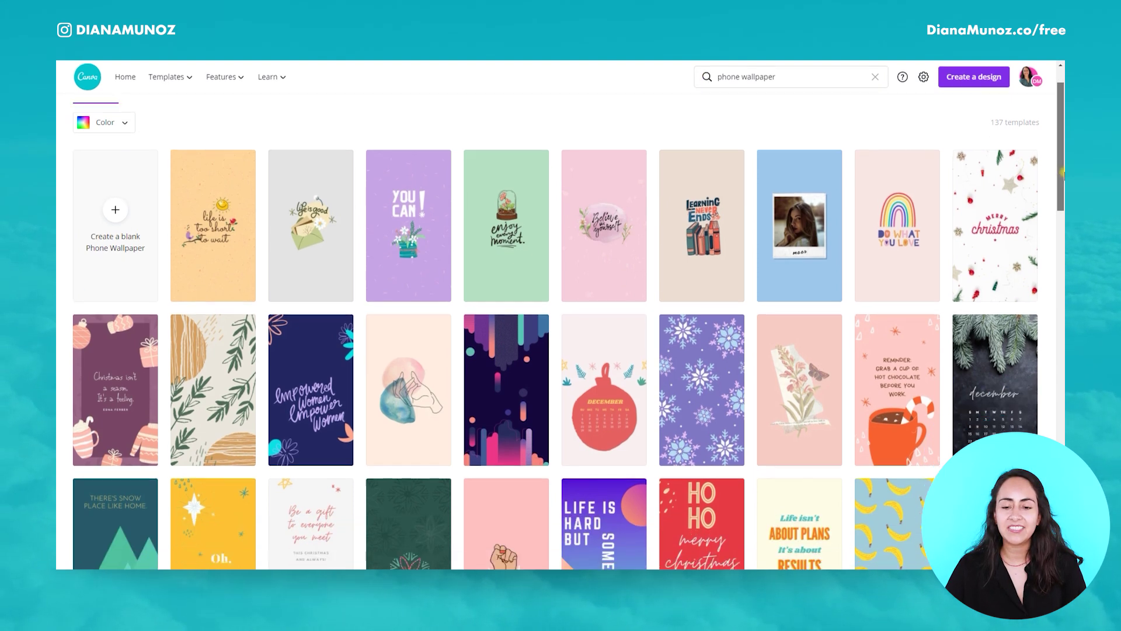
{"action": "scroll", "coordinate": [1061, 190], "scroll_direction": "down", "scroll_amount": 1}
{"action": "left_click_drag", "start_coordinate": [1061, 188], "coordinate": [1062, 418]}
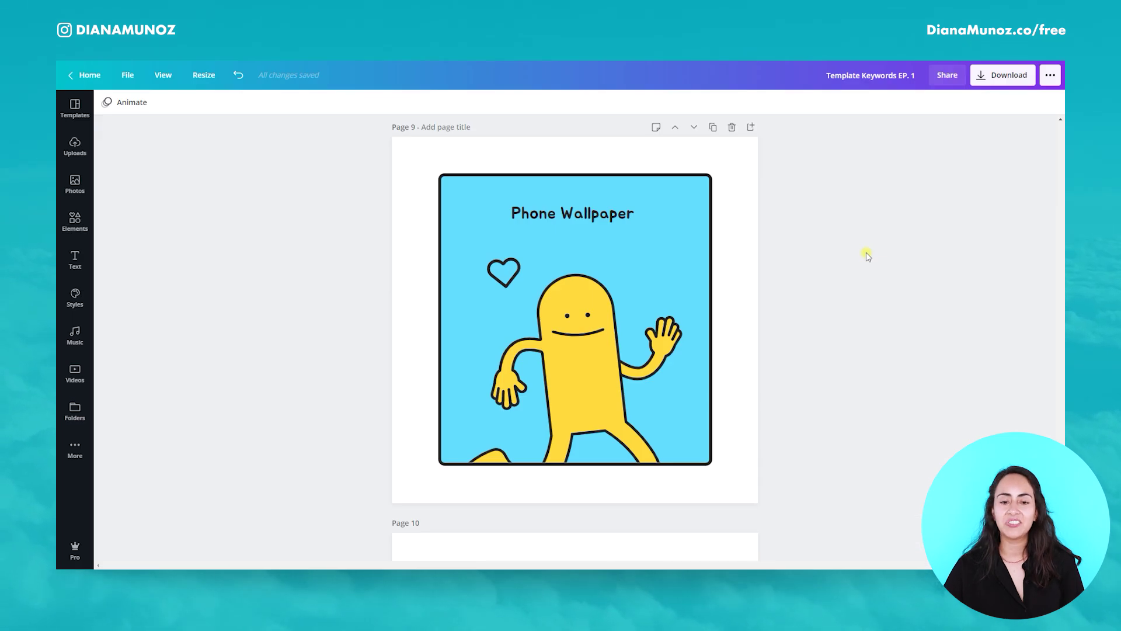
{"action": "scroll", "coordinate": [867, 255], "scroll_direction": "down", "scroll_amount": 5}
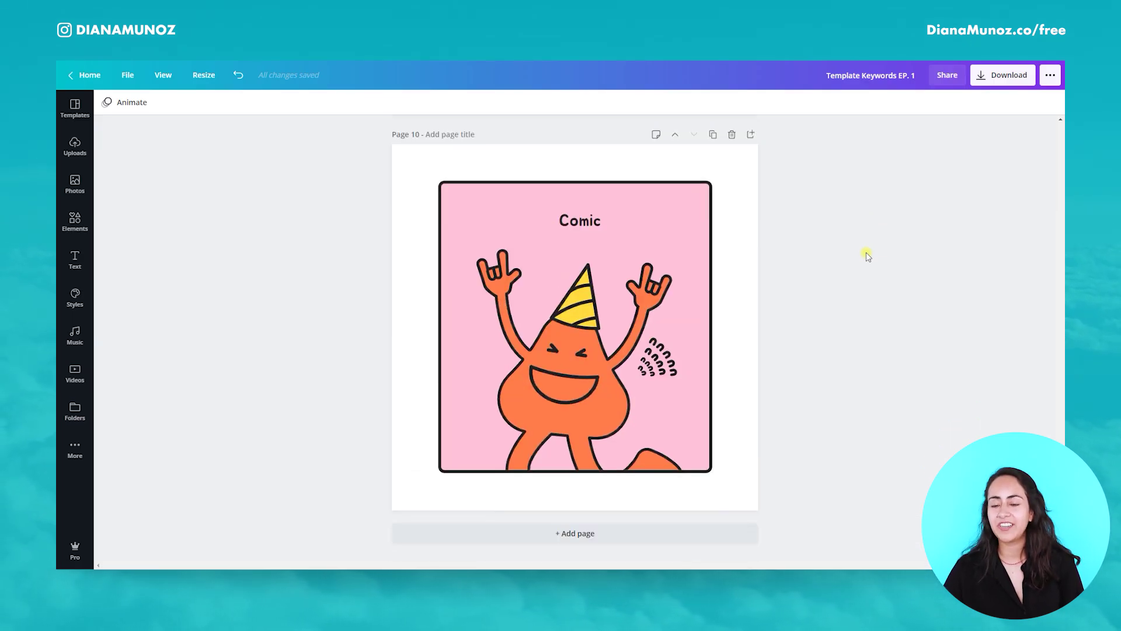
Copy the page 10 'Comic' title and search templates for it.
{"action": "left_click", "coordinate": [610, 220]}
{"action": "left_click", "coordinate": [610, 221]}
{"action": "key", "text": "shift+Home"}
{"action": "key", "text": "ctrl+c"}
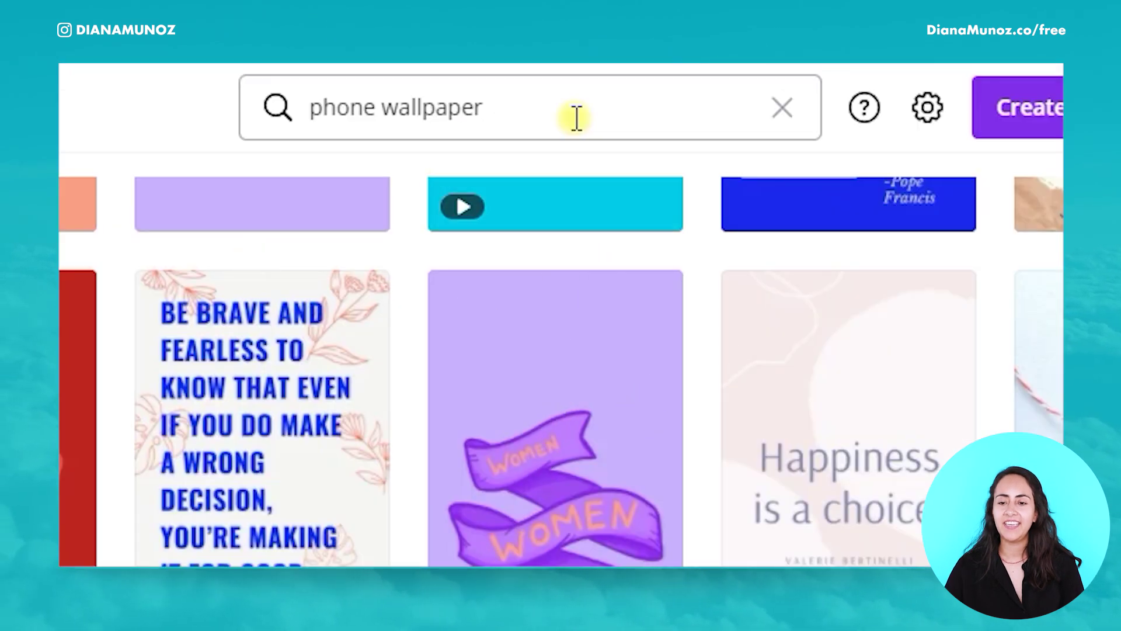
{"action": "left_click", "coordinate": [793, 75]}
{"action": "key", "text": "ctrl+a"}
{"action": "key", "text": "ctrl+v"}
{"action": "key", "text": "Return"}
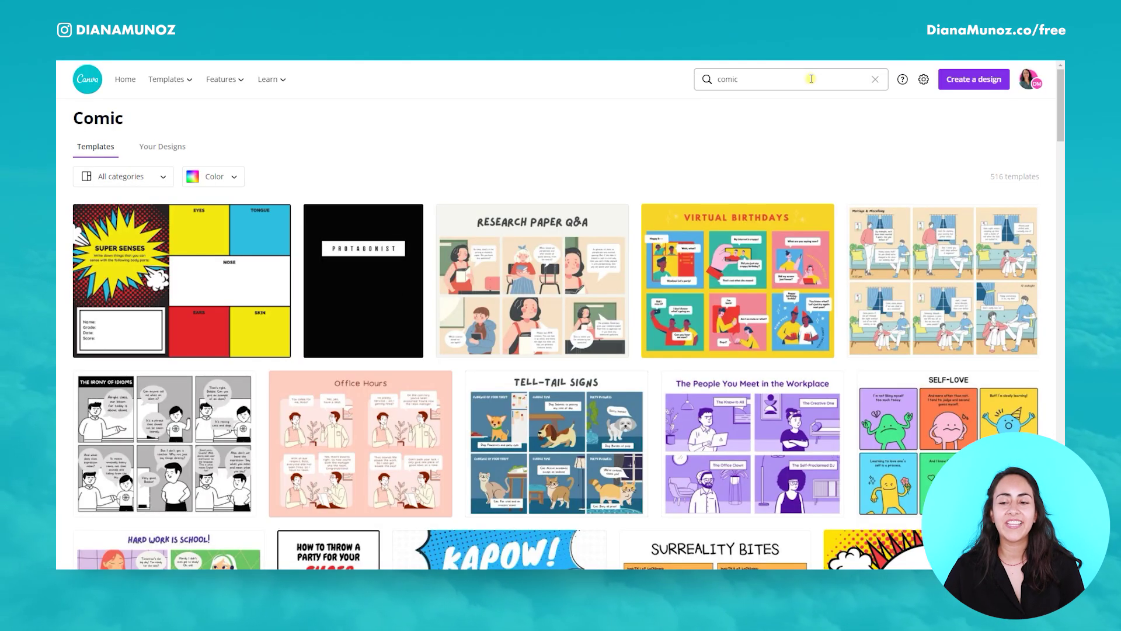
Preview the Self-Love 'Colorful Blob Love 6 Panel Comic Strip' from the 516 comic results.
{"action": "key", "text": "ctrl+a"}
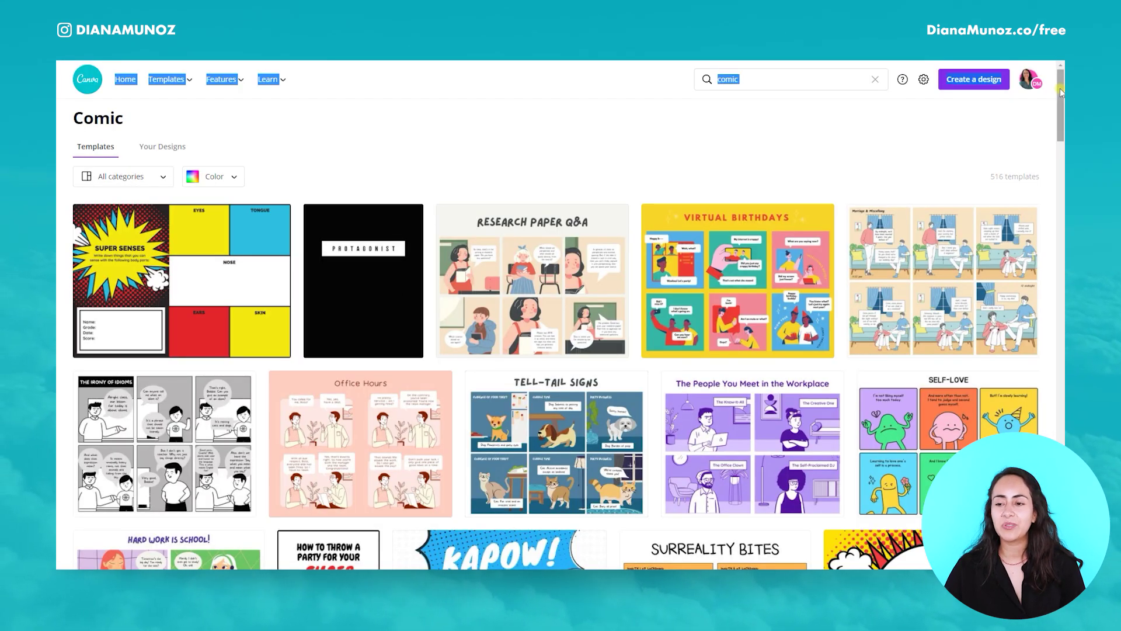
{"action": "left_click", "coordinate": [1006, 137]}
{"action": "scroll", "coordinate": [1063, 96], "scroll_direction": "down", "scroll_amount": 1}
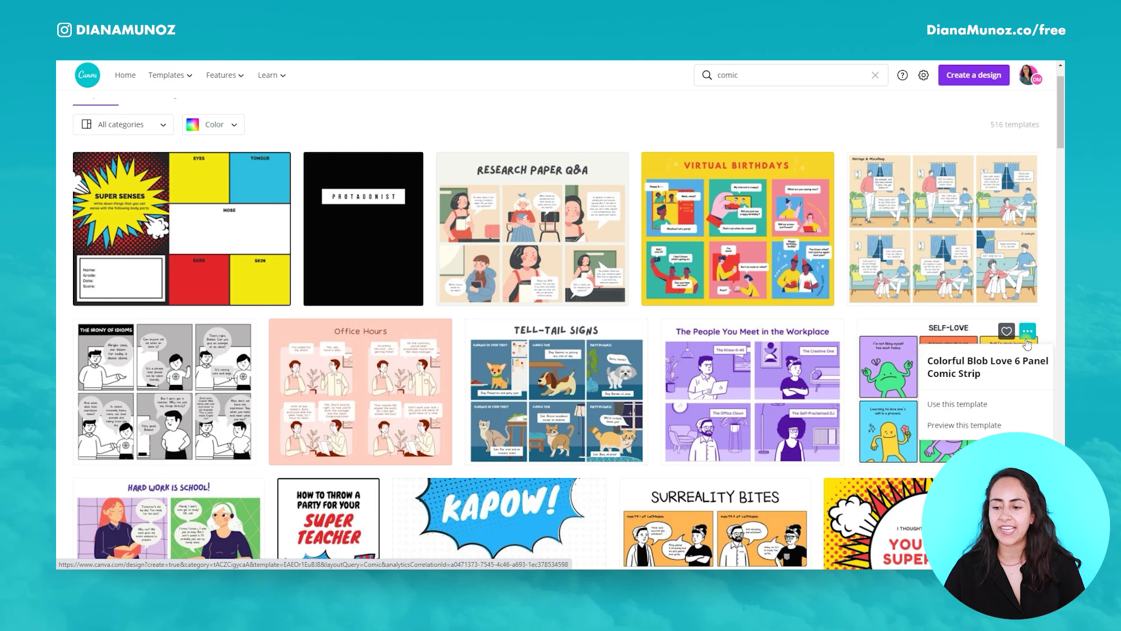
{"action": "left_click", "coordinate": [997, 429]}
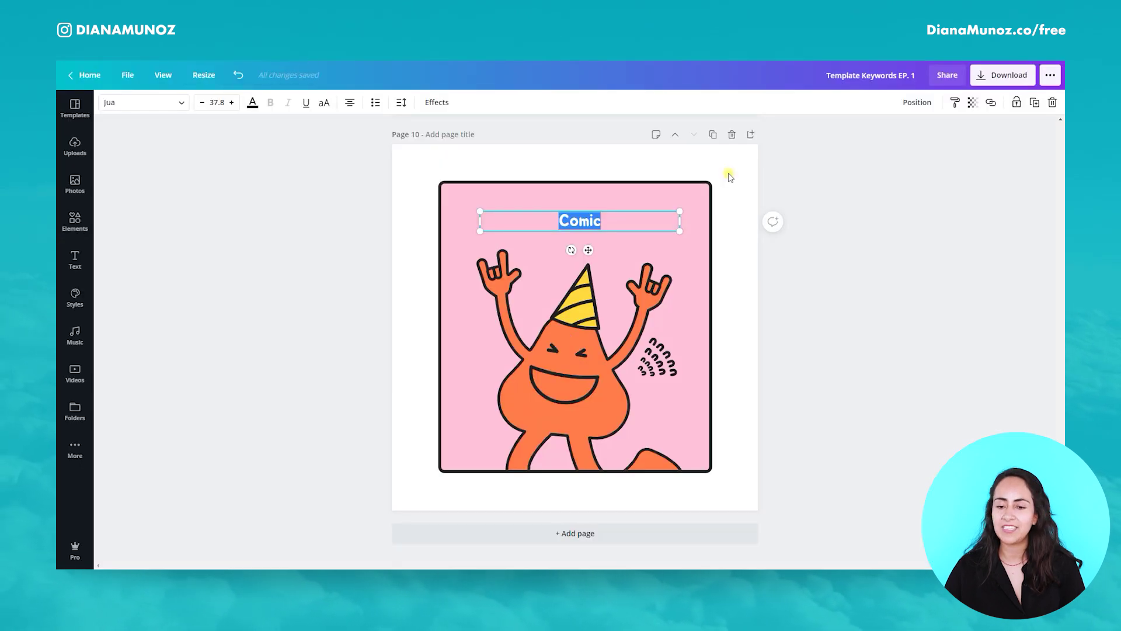
View the blob characters, accessories, faces and symbols pages of the Colorful Blob Love preview, then close it.
{"action": "left_click", "coordinate": [803, 383]}
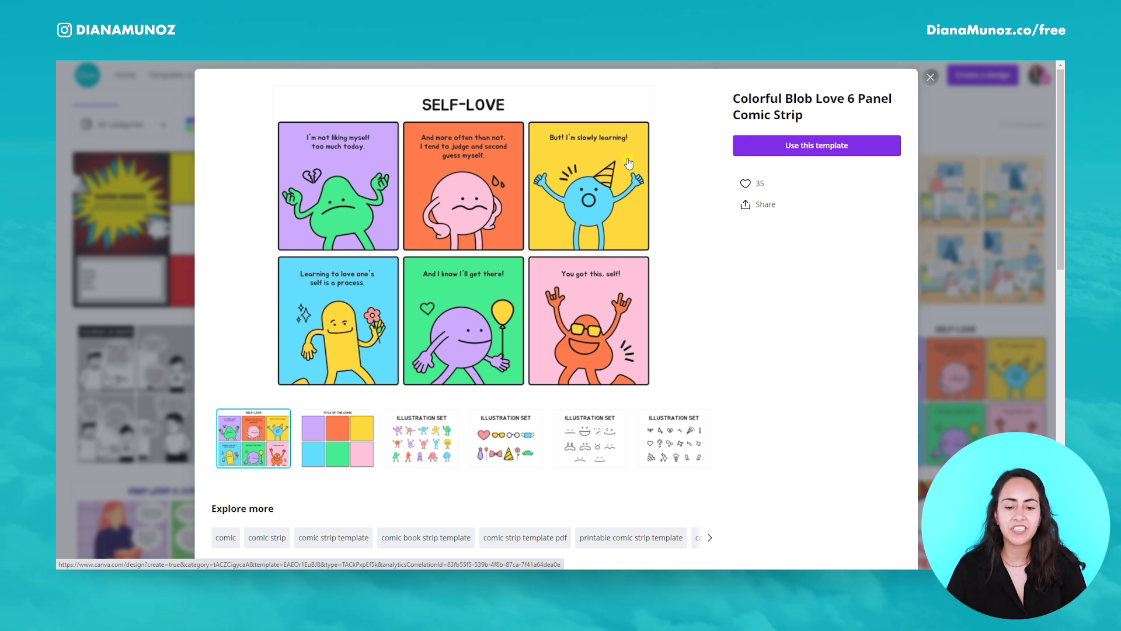
{"action": "left_click", "coordinate": [439, 451]}
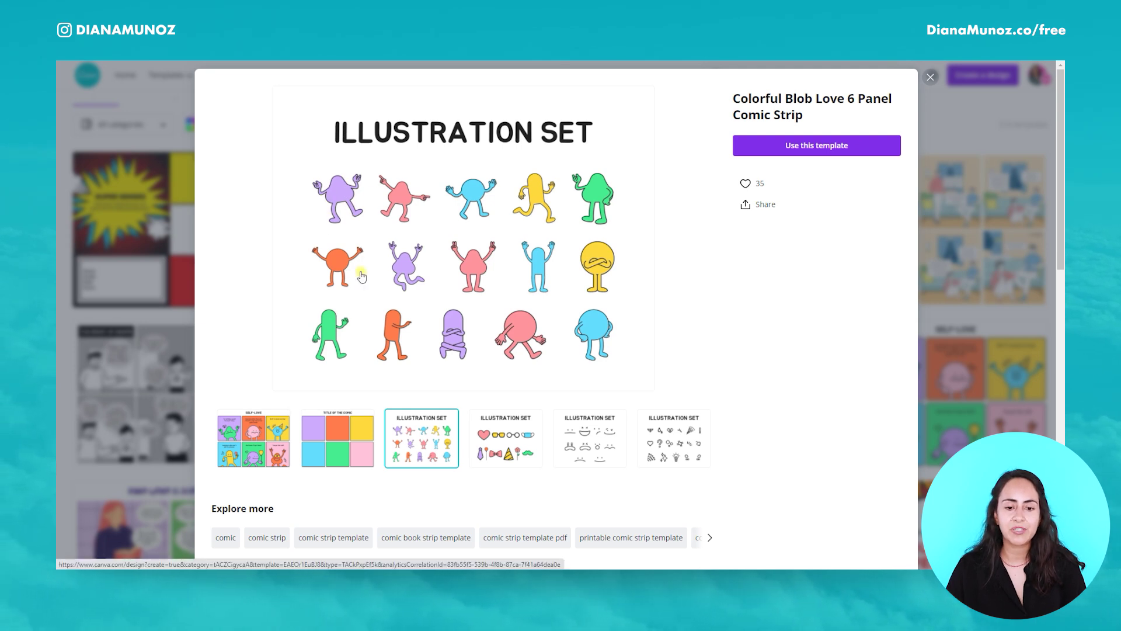
{"action": "left_click", "coordinate": [519, 452]}
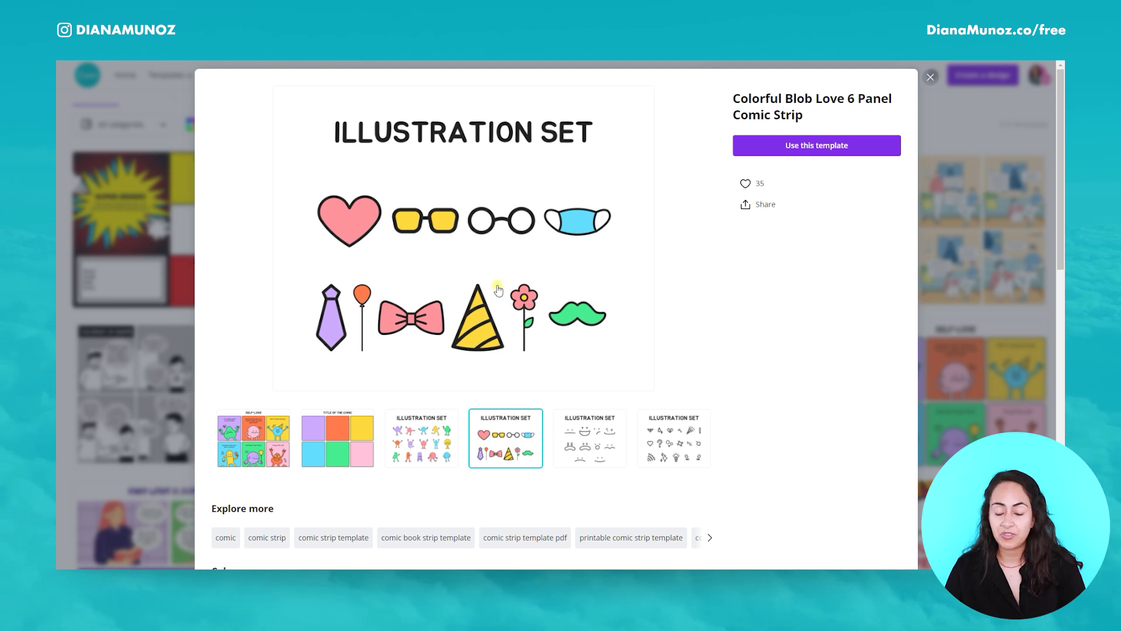
{"action": "left_click", "coordinate": [595, 437]}
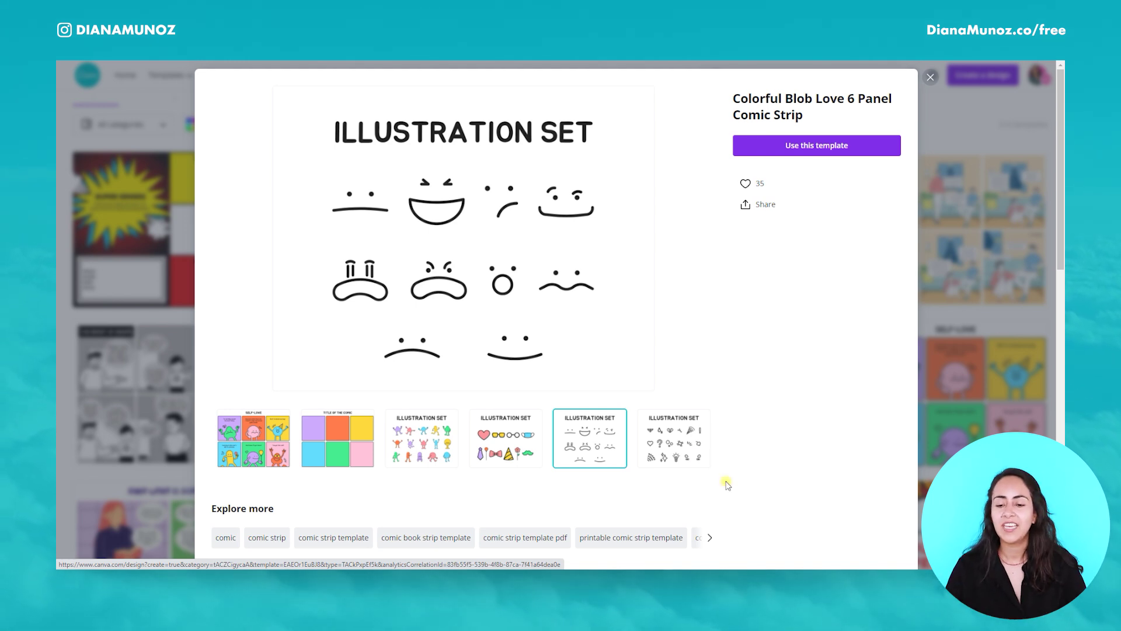
{"action": "left_click", "coordinate": [698, 458]}
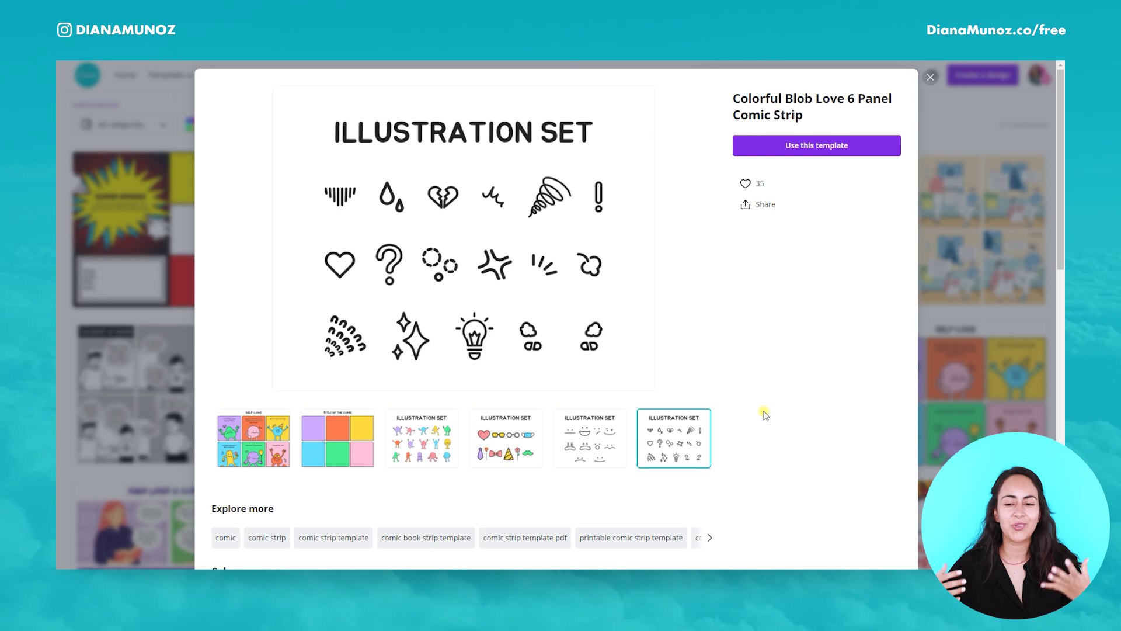
{"action": "left_click", "coordinate": [930, 78]}
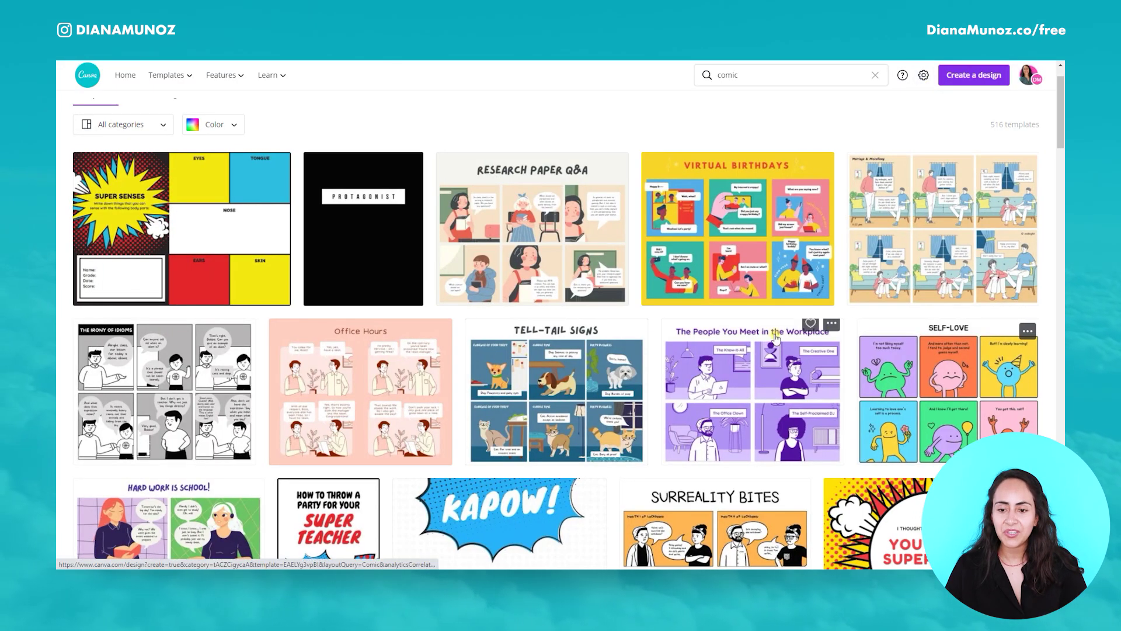
Preview the TELL-TAIL SIGNS dog and cat comic, viewing its cats and dogs pages.
{"action": "scroll", "coordinate": [775, 339], "scroll_direction": "down", "scroll_amount": 3}
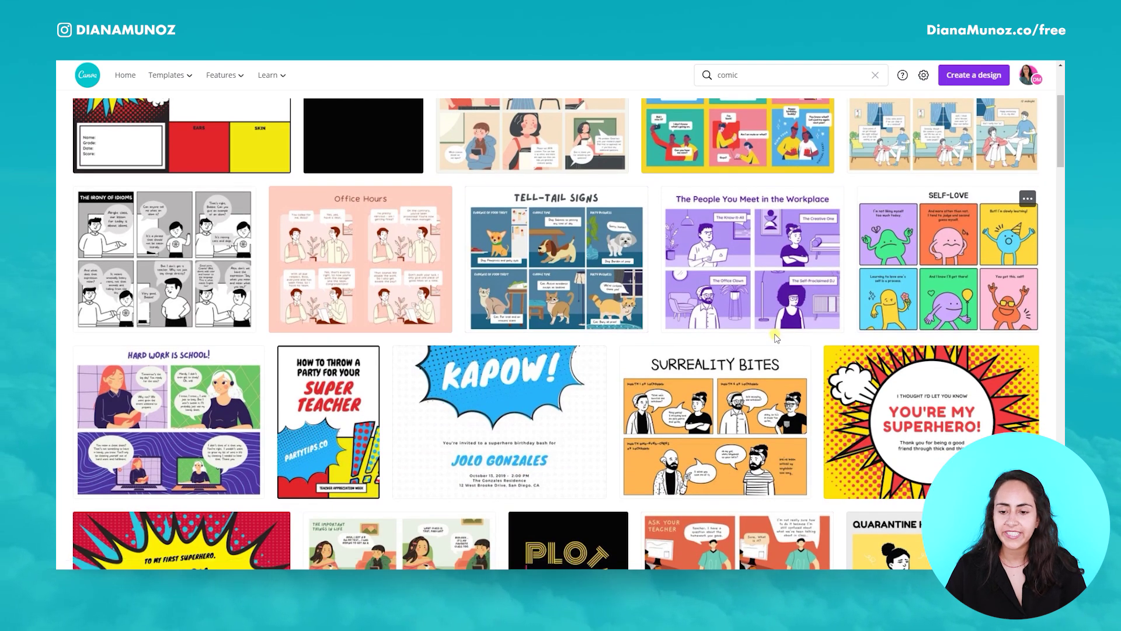
{"action": "mouse_move", "coordinate": [637, 202]}
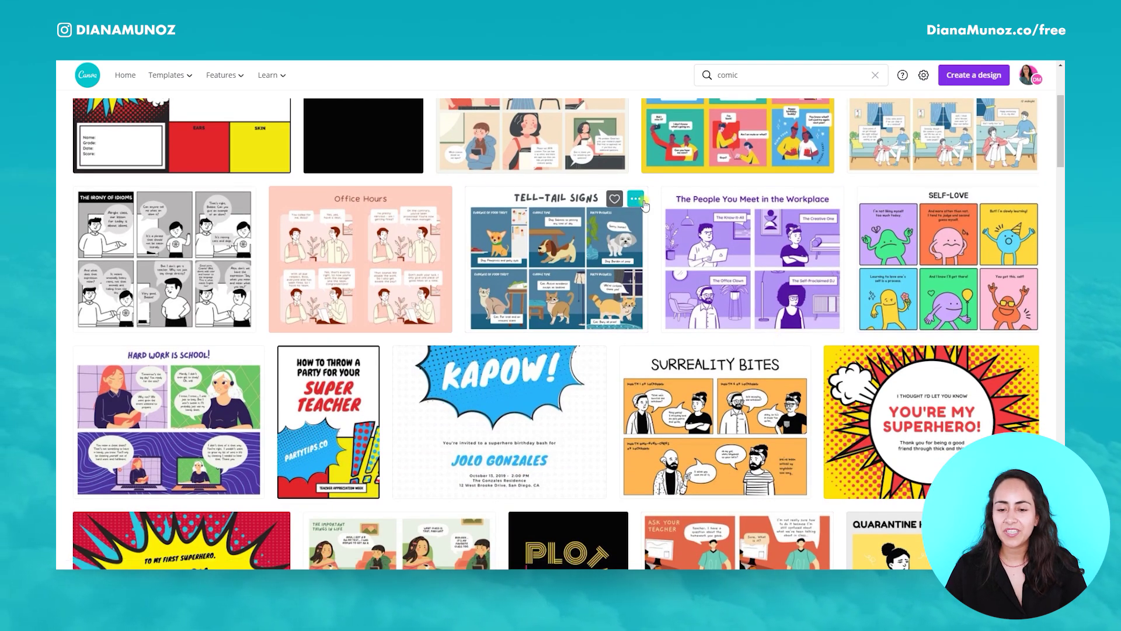
{"action": "left_click", "coordinate": [636, 200]}
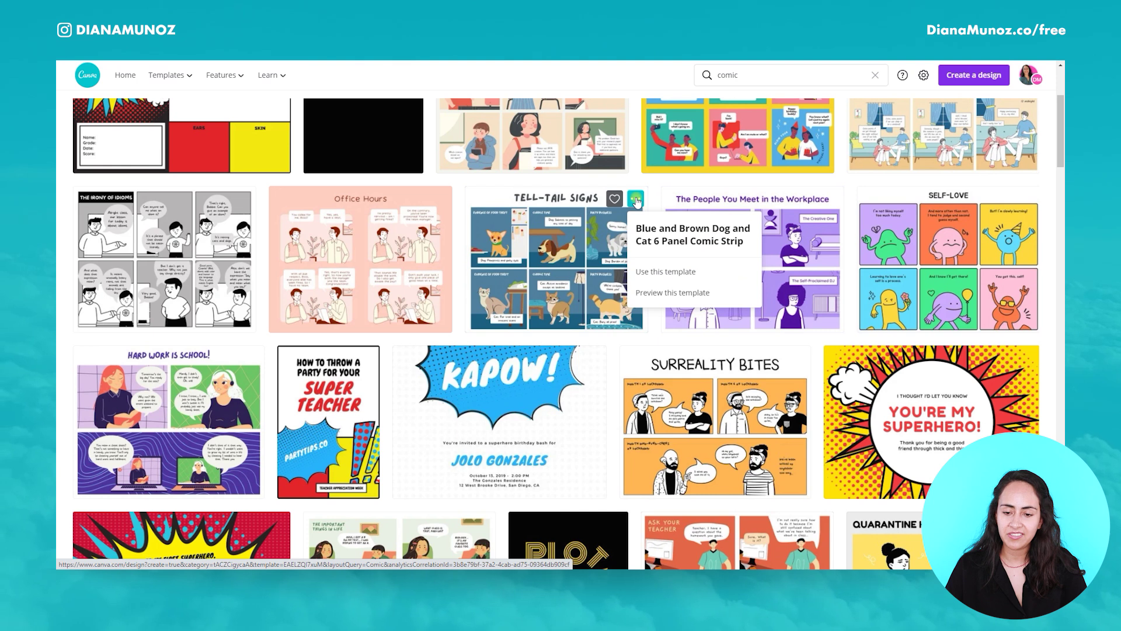
{"action": "left_click", "coordinate": [665, 293]}
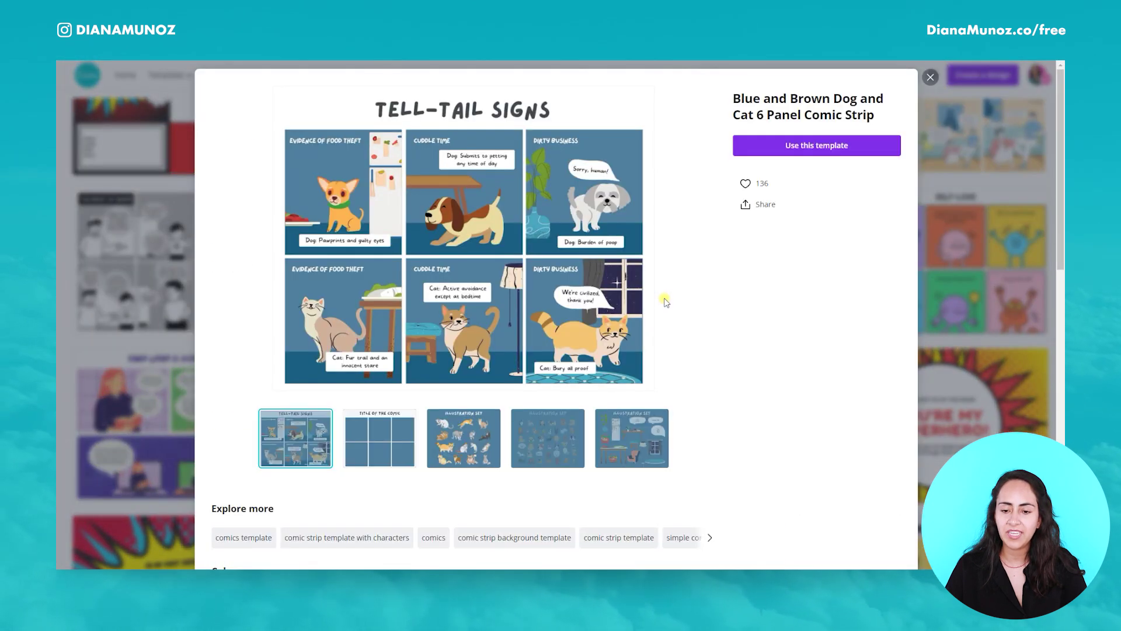
{"action": "left_click", "coordinate": [435, 456]}
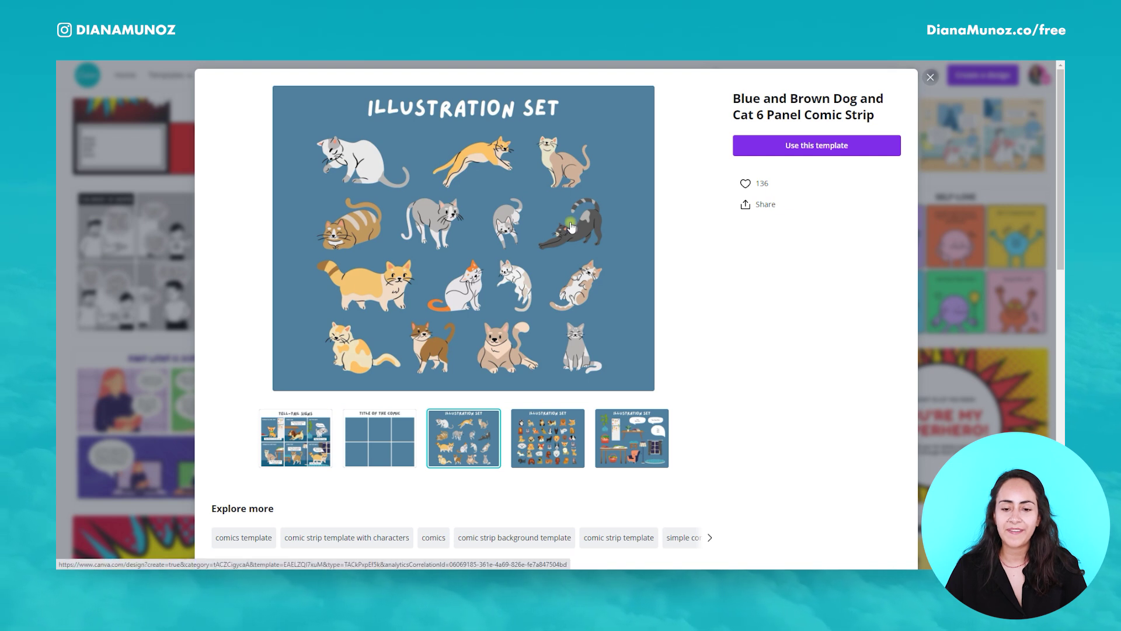
{"action": "left_click", "coordinate": [542, 422]}
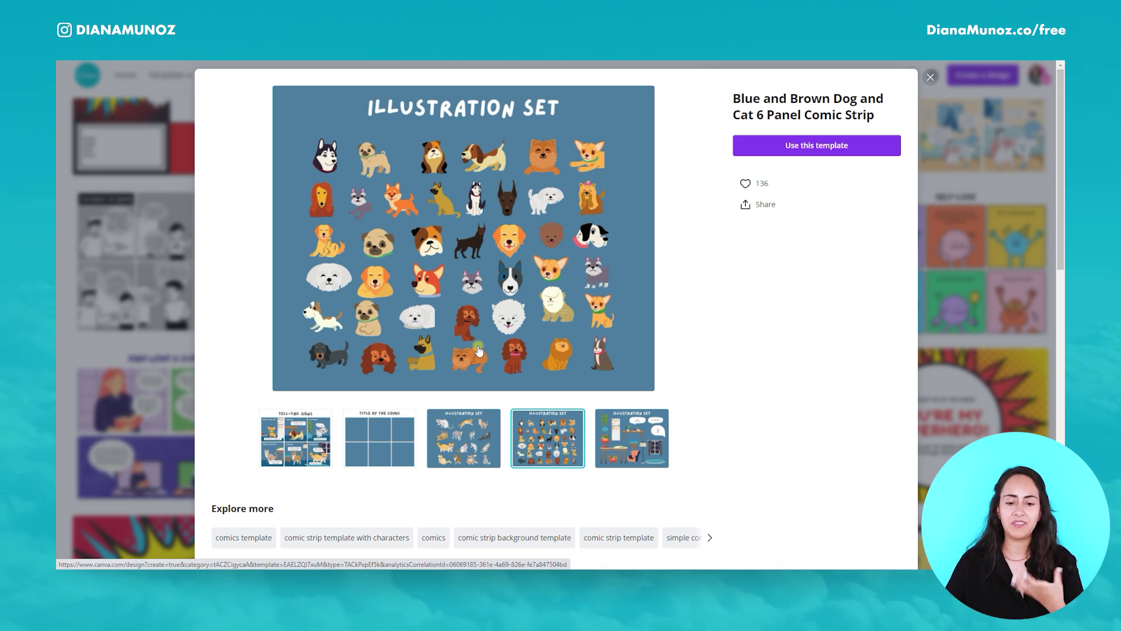
{"action": "left_click", "coordinate": [313, 440]}
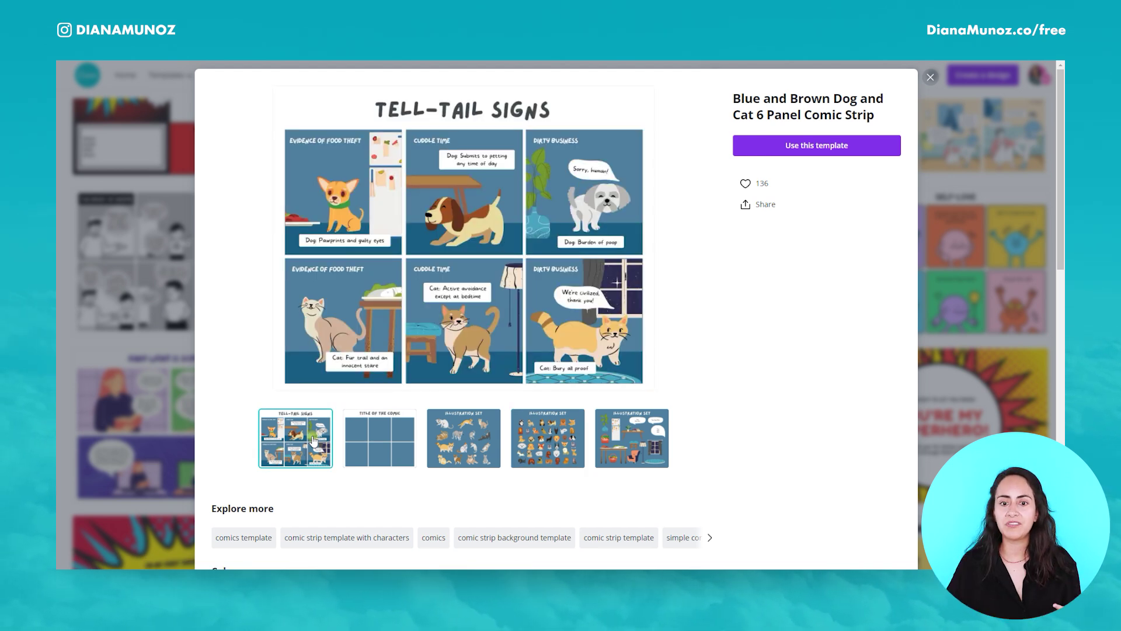
Close the dog and cat preview and preview the Earth-kay Brown 3D Education comic strip.
{"action": "key", "text": "Escape"}
{"action": "scroll", "coordinate": [979, 268], "scroll_direction": "down", "scroll_amount": 3}
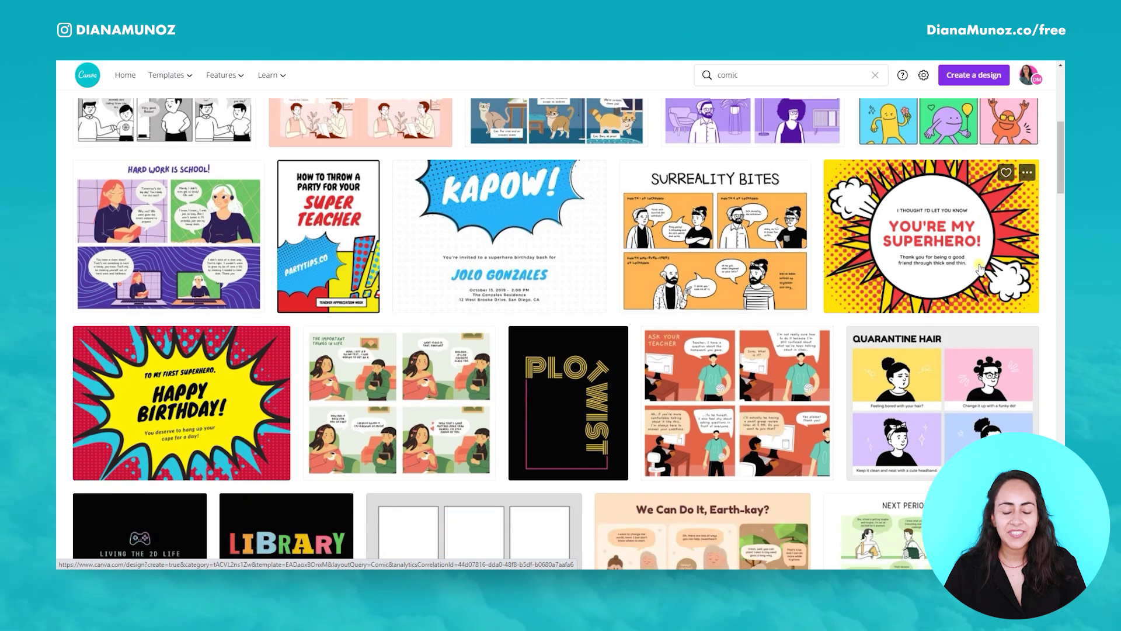
{"action": "scroll", "coordinate": [979, 268], "scroll_direction": "down", "scroll_amount": 4}
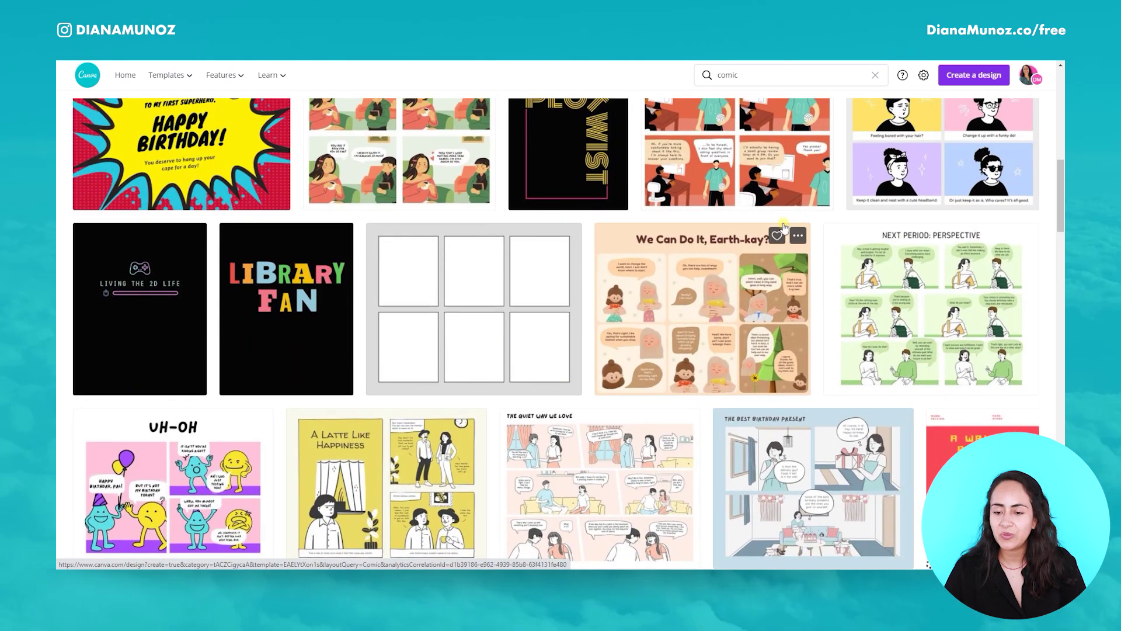
{"action": "left_click", "coordinate": [798, 237]}
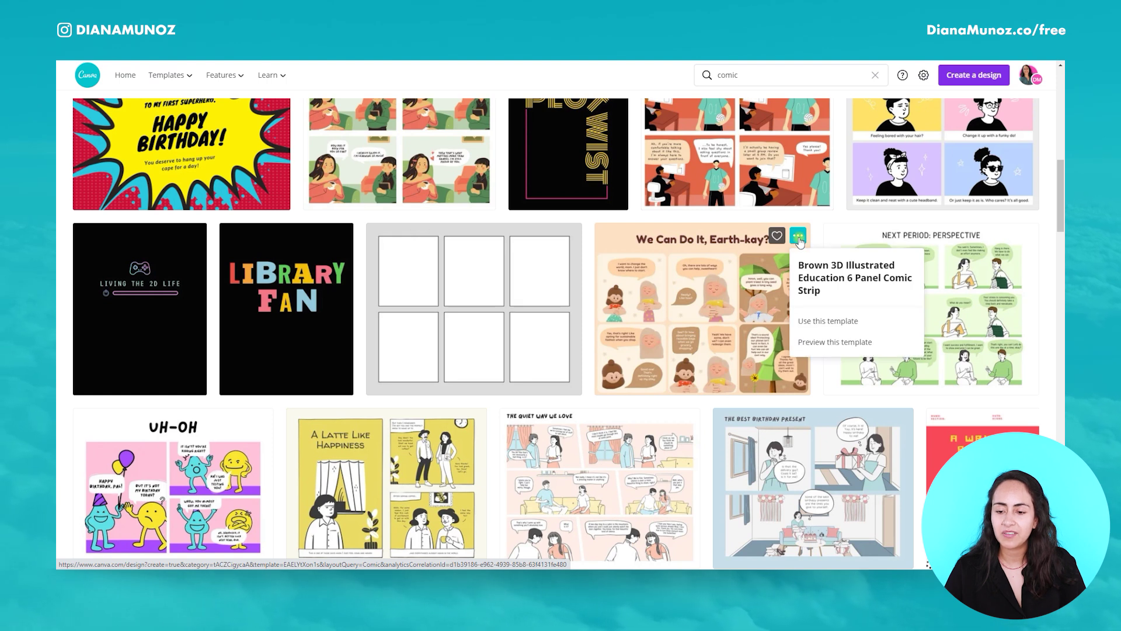
{"action": "left_click", "coordinate": [844, 345]}
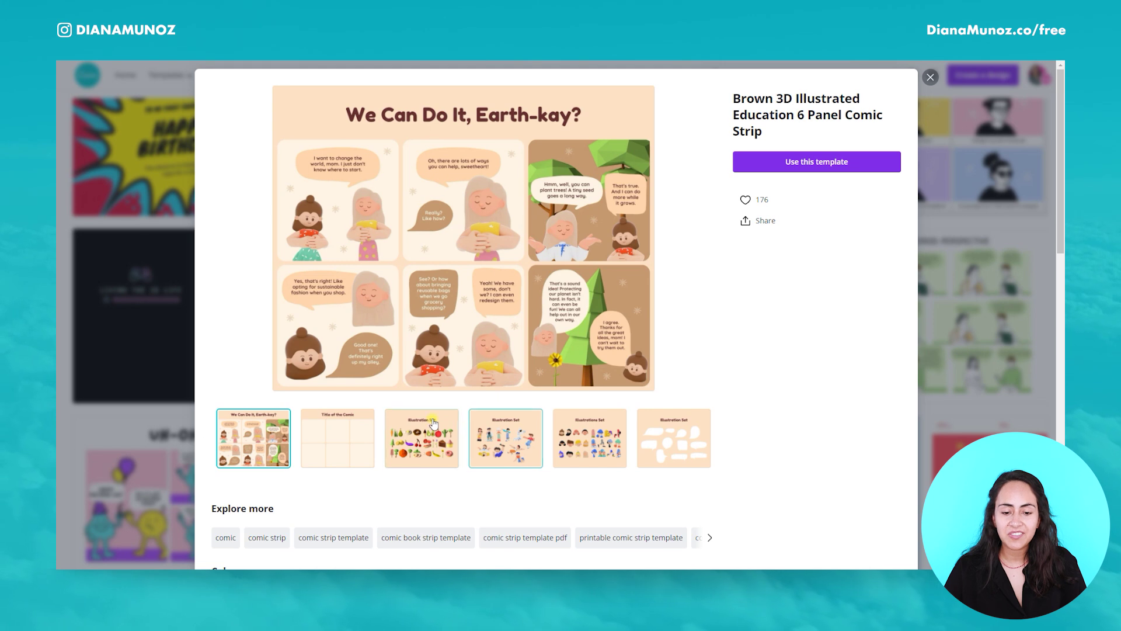
View its food, 3D characters, heads and legs, and speech-bubble pages, then close it and return to top.
{"action": "left_click", "coordinate": [433, 444]}
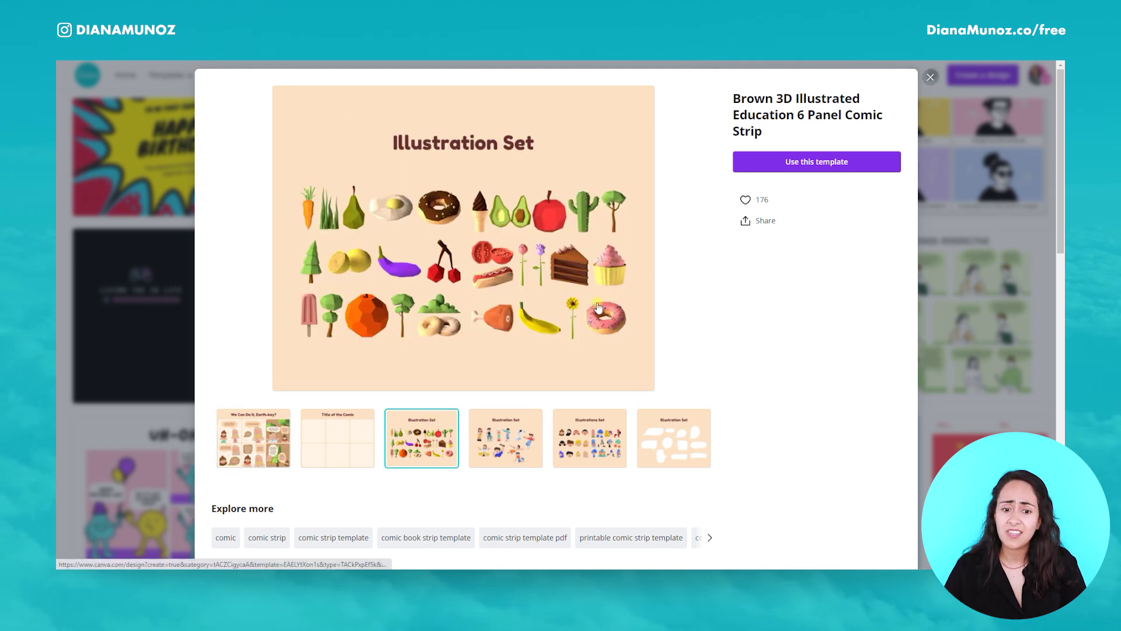
{"action": "left_click", "coordinate": [509, 447]}
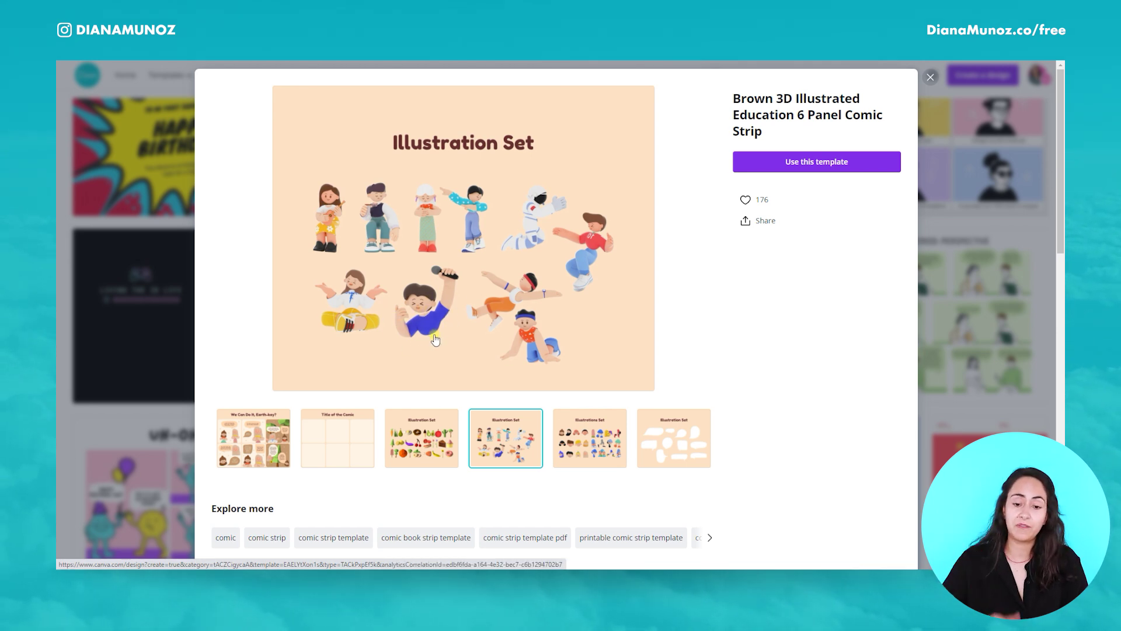
{"action": "left_click", "coordinate": [590, 447]}
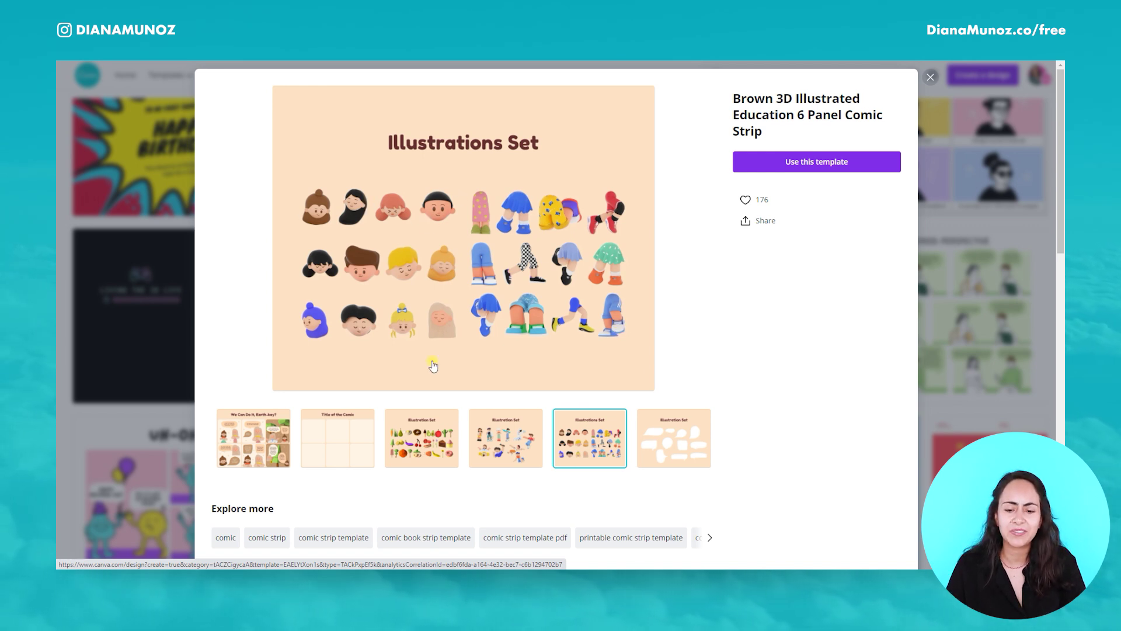
{"action": "left_click", "coordinate": [519, 443]}
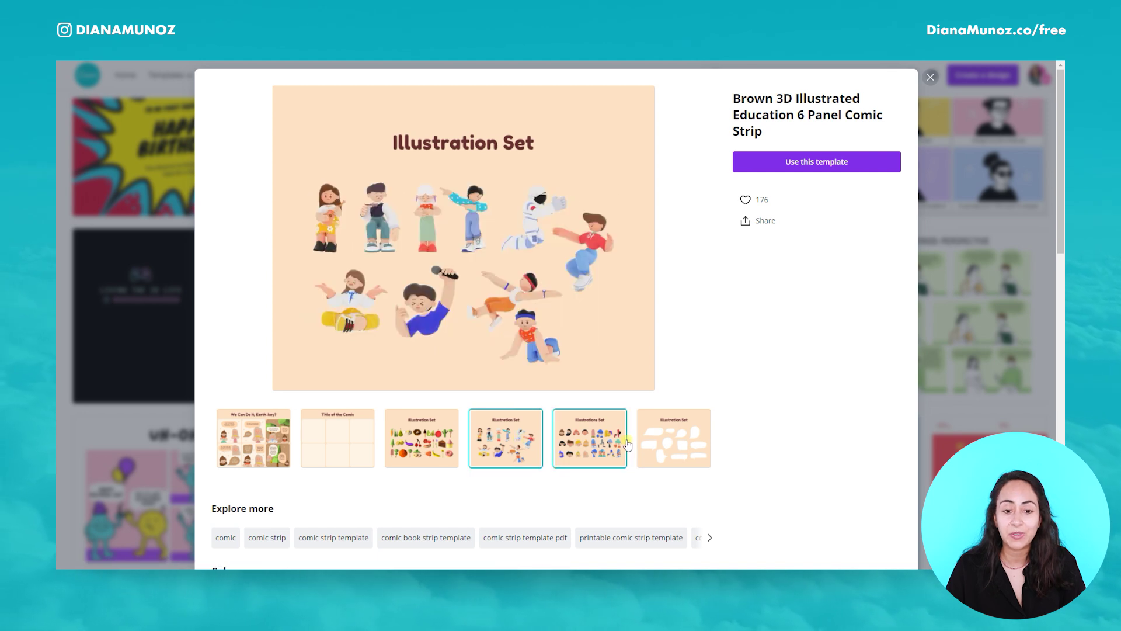
{"action": "left_click", "coordinate": [654, 447]}
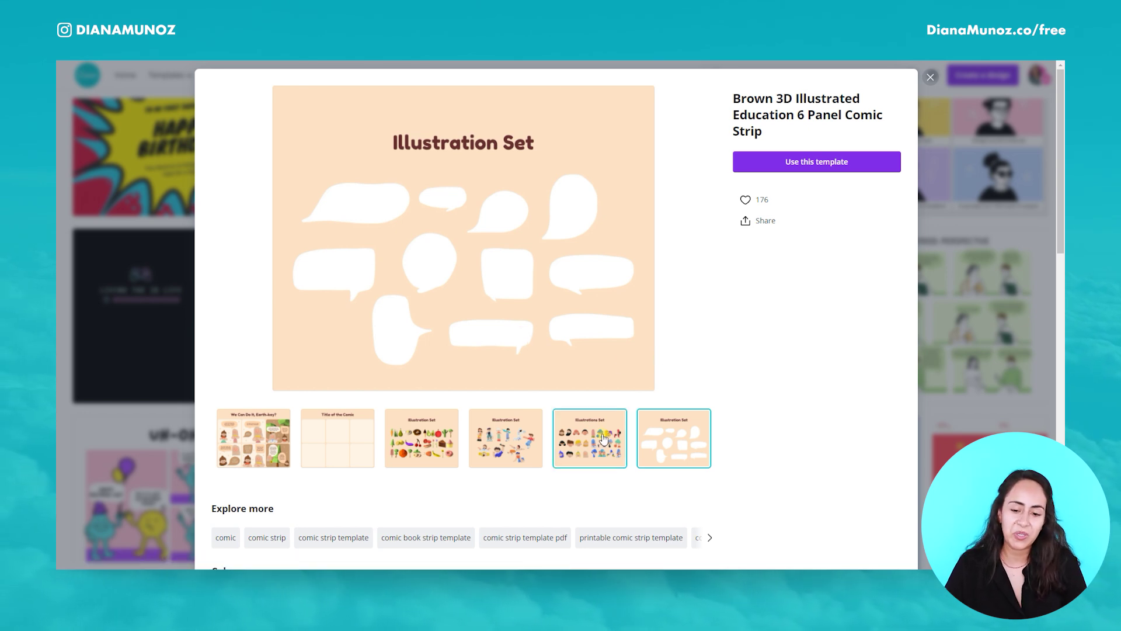
{"action": "left_click", "coordinate": [580, 437]}
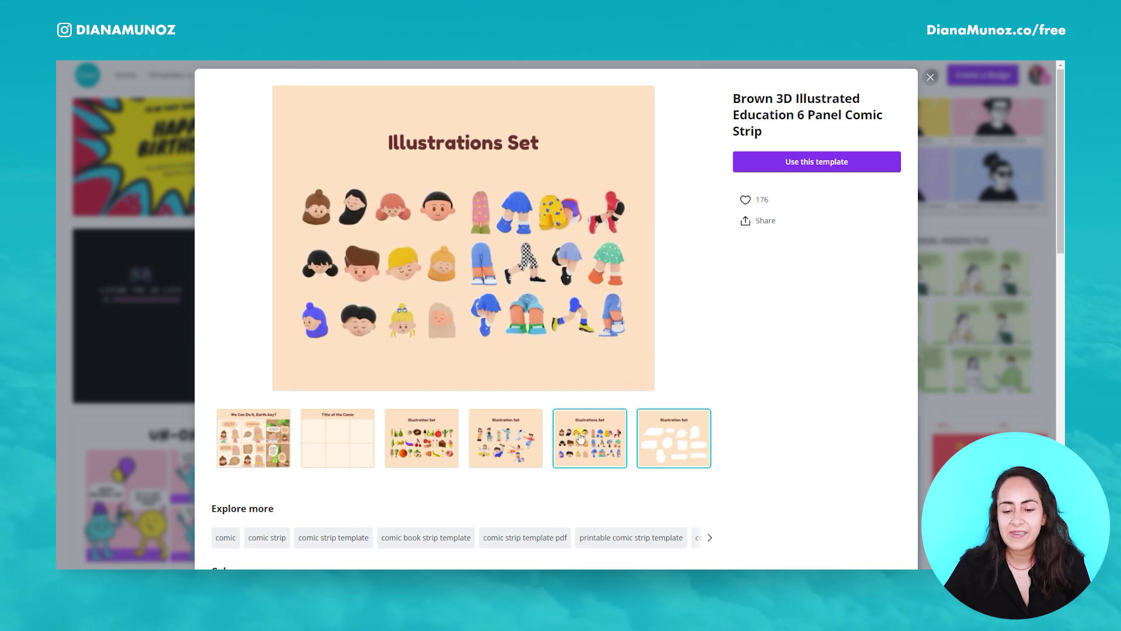
{"action": "left_click", "coordinate": [512, 443]}
{"action": "left_click", "coordinate": [440, 437]}
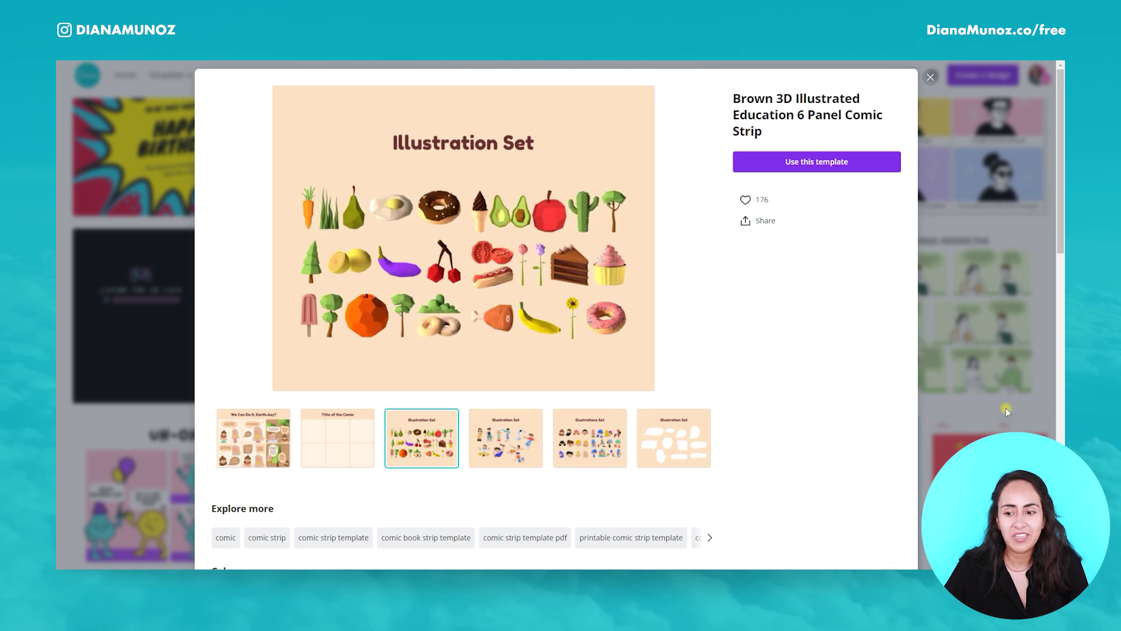
{"action": "left_click", "coordinate": [1007, 412]}
{"action": "left_click_drag", "start_coordinate": [1060, 176], "coordinate": [1061, 100]}
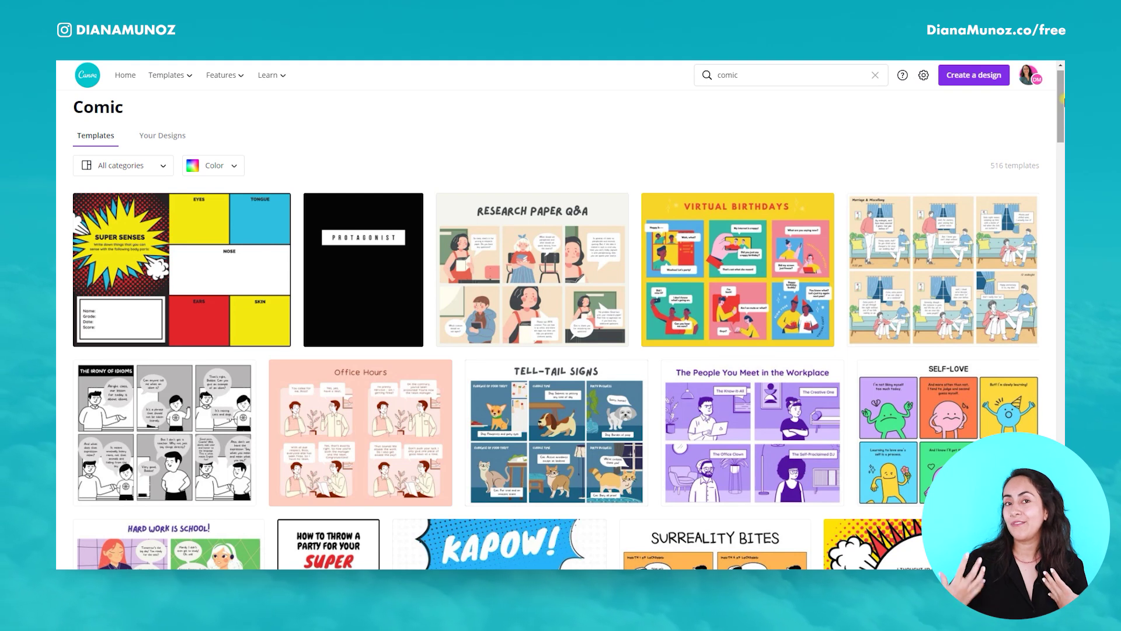